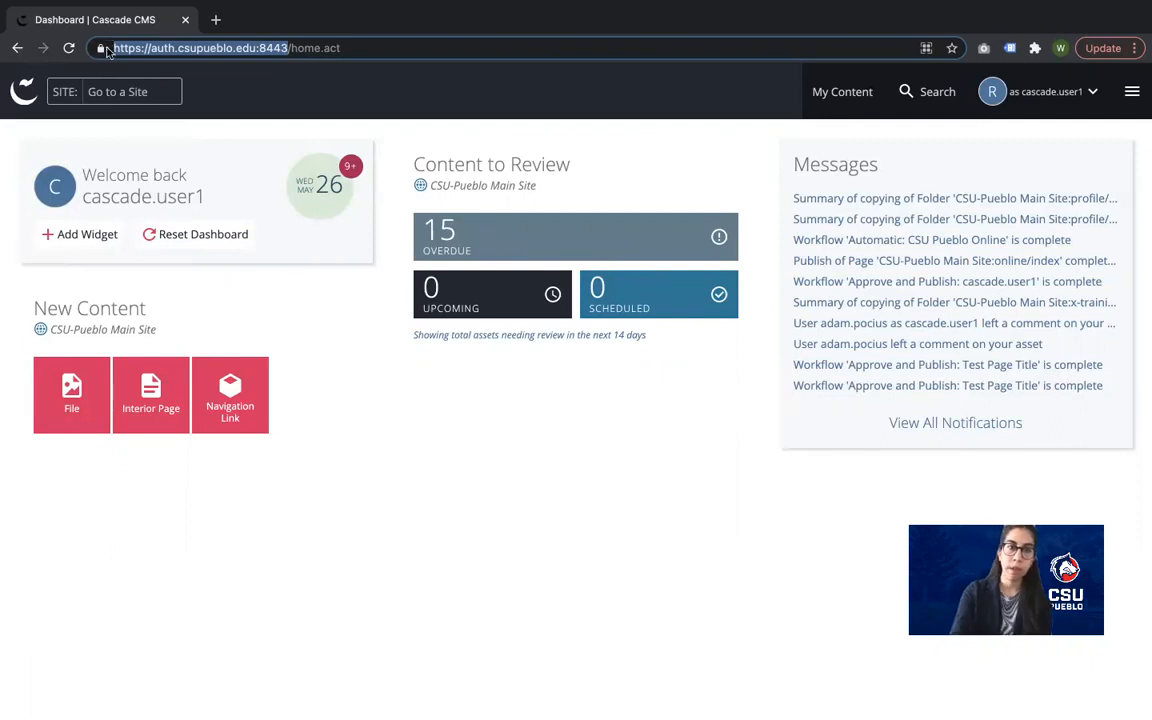
Step: Open the CSU-Pueblo Main Site and view its calendar/2021/05 folder
{"action": "left_click", "coordinate": [115, 92]}
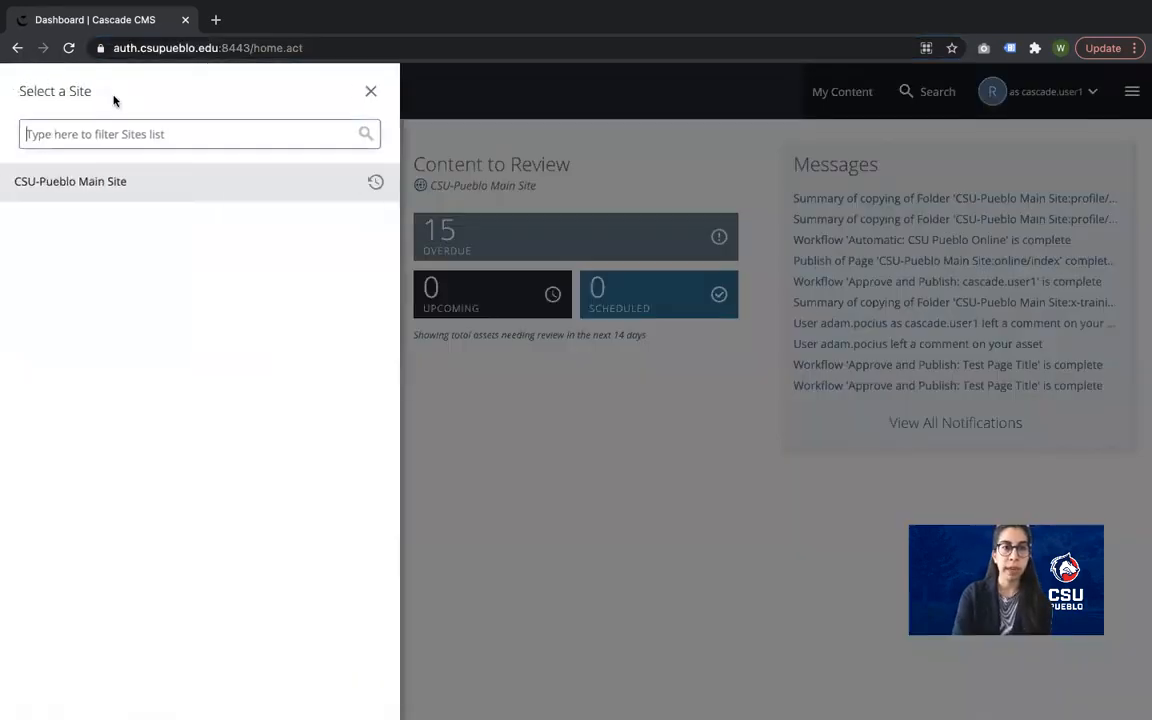
{"action": "left_click", "coordinate": [100, 183]}
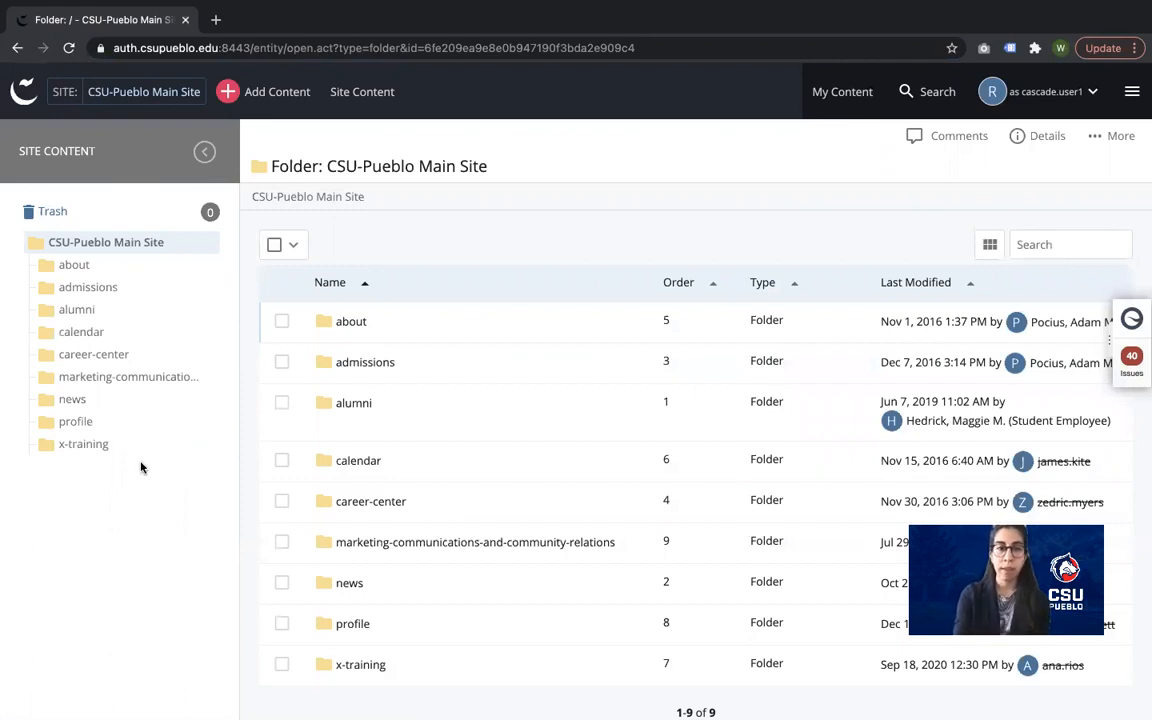
{"action": "left_click", "coordinate": [85, 340]}
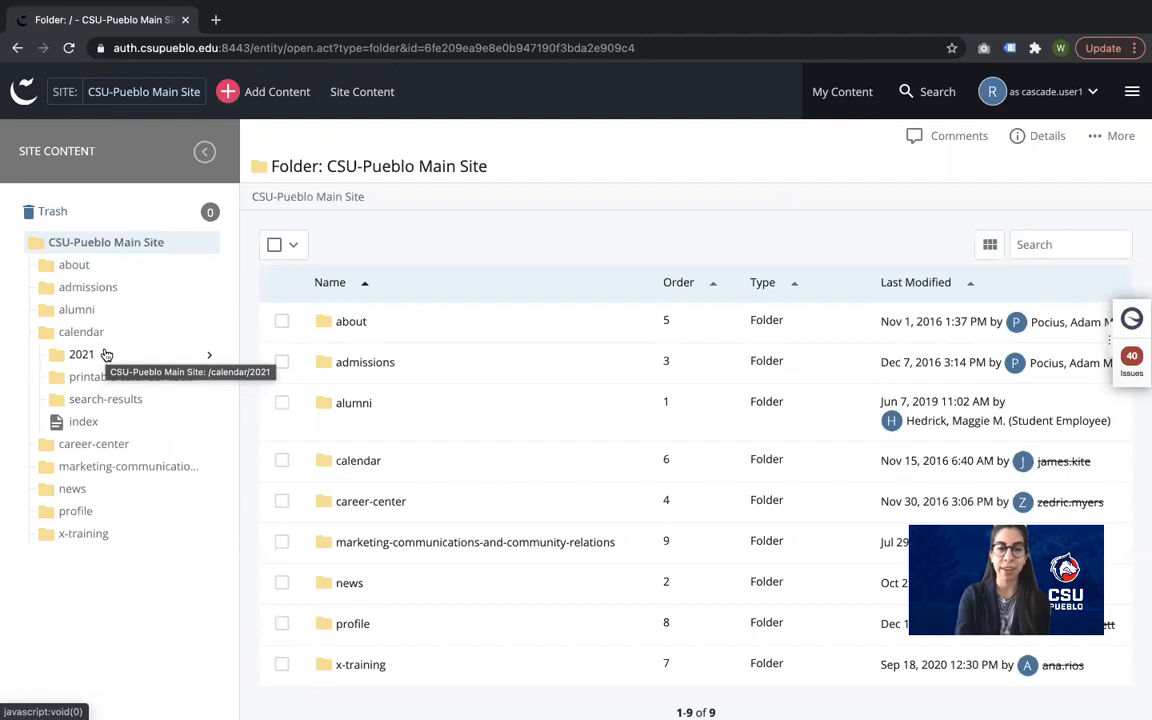
{"action": "left_click", "coordinate": [106, 355]}
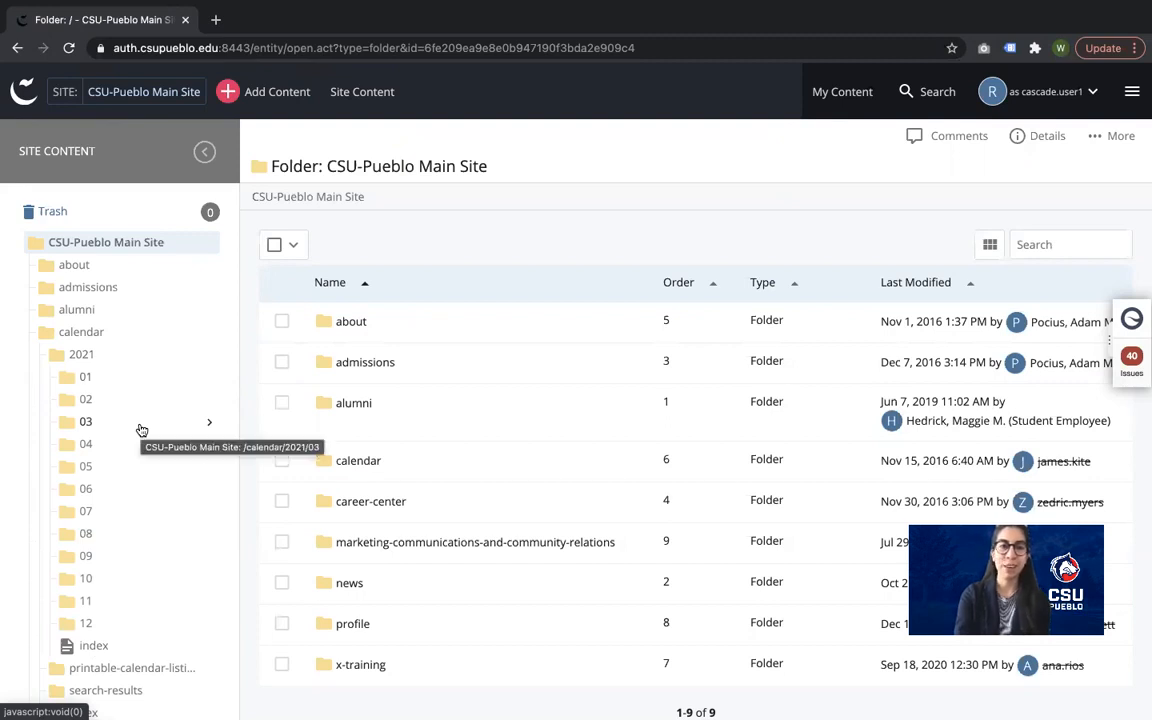
{"action": "scroll", "coordinate": [142, 430], "scroll_direction": "down", "scroll_amount": 1}
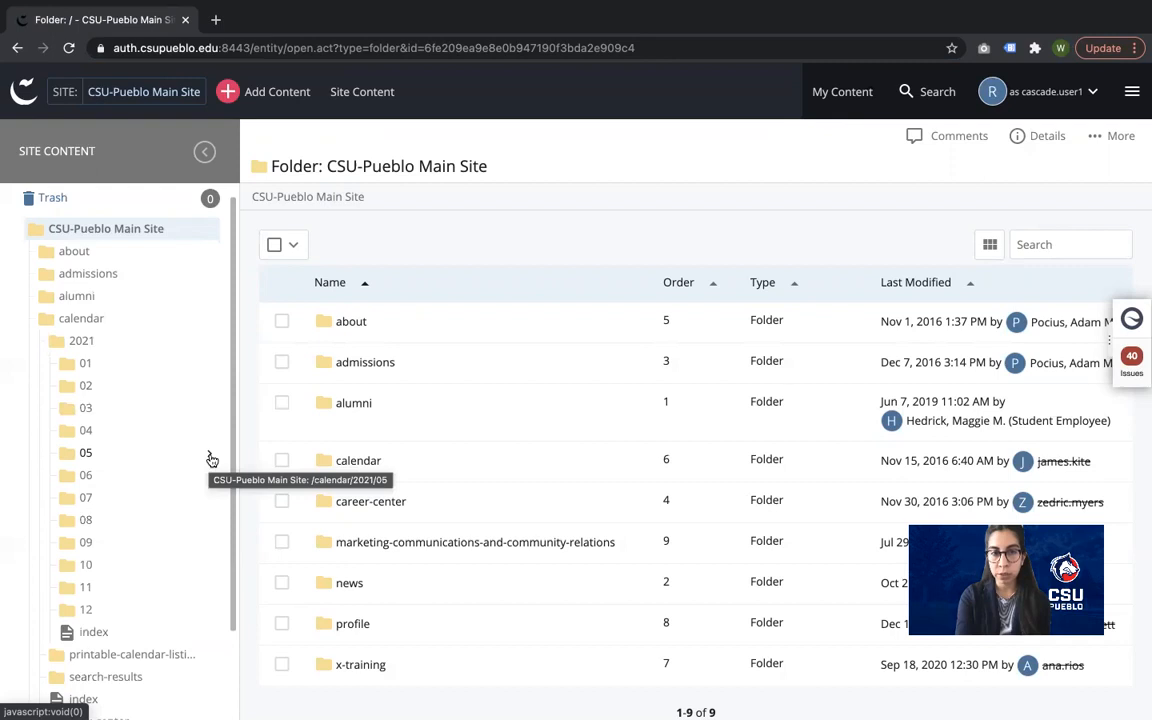
{"action": "left_click", "coordinate": [86, 452]}
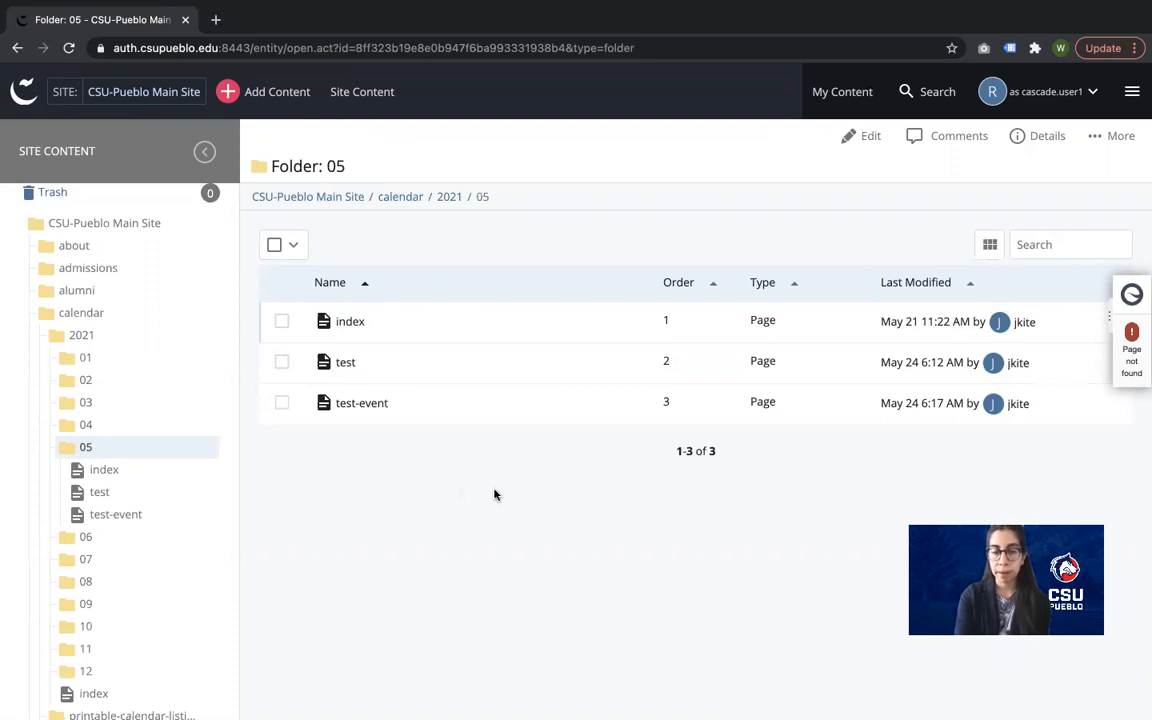
{"action": "mouse_move", "coordinate": [211, 451]}
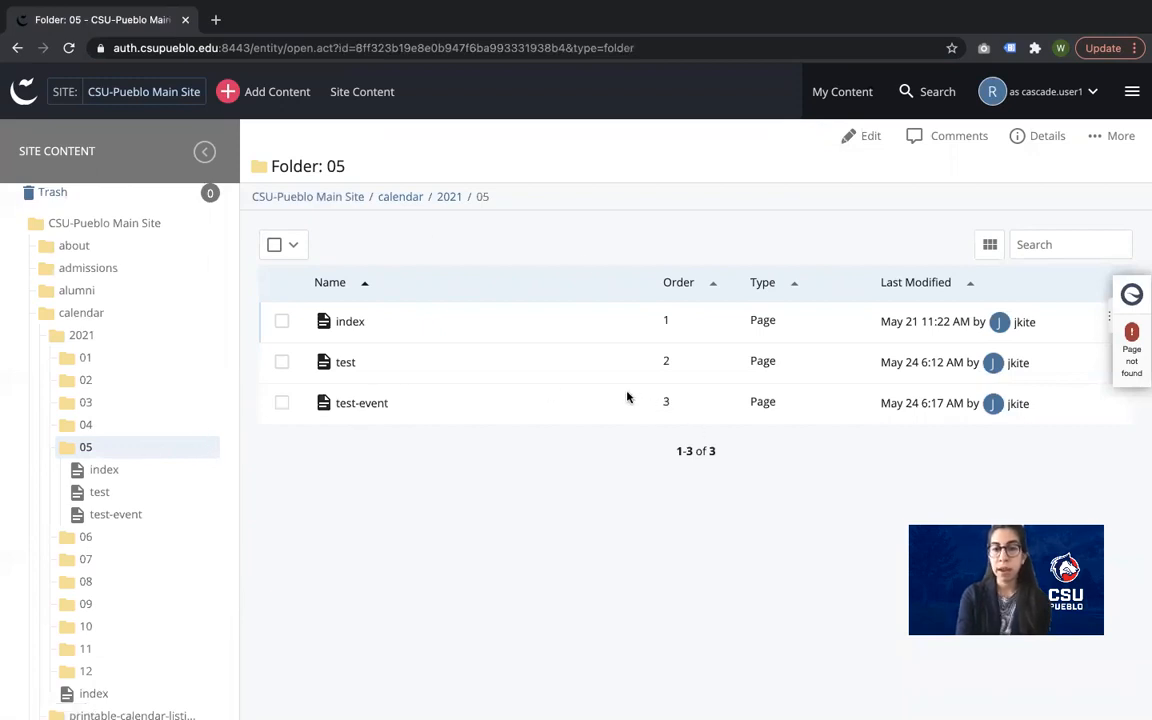
{"action": "right_click", "coordinate": [108, 449]}
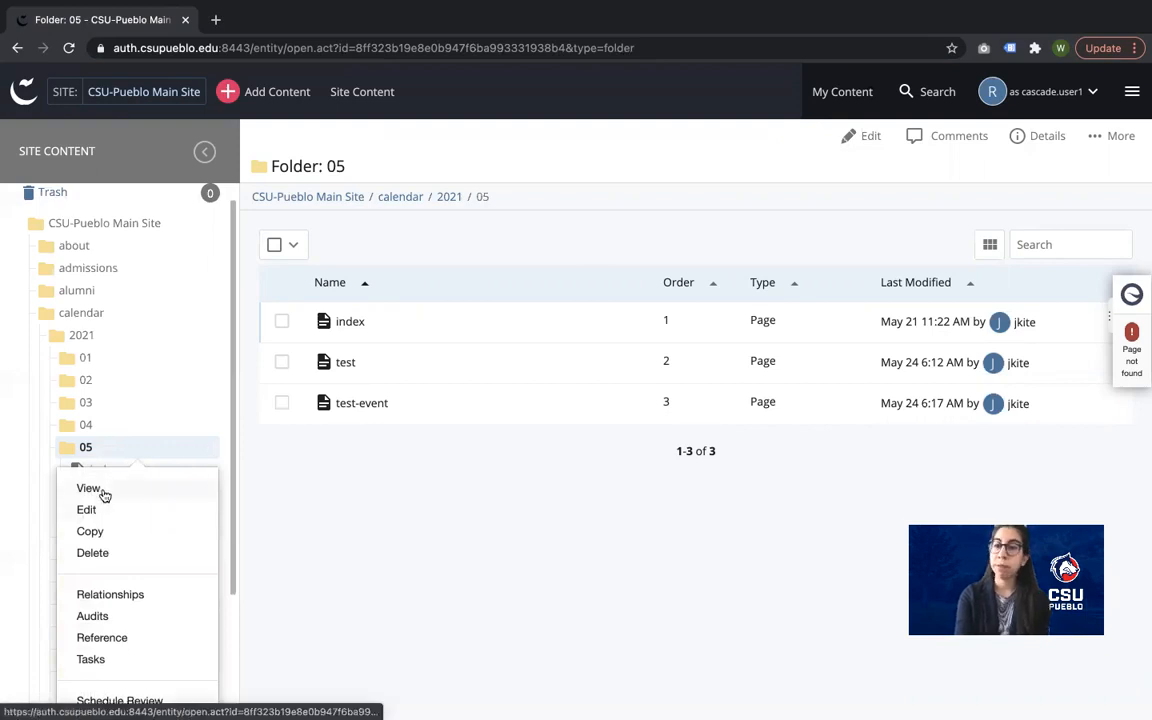
{"action": "left_click", "coordinate": [104, 494]}
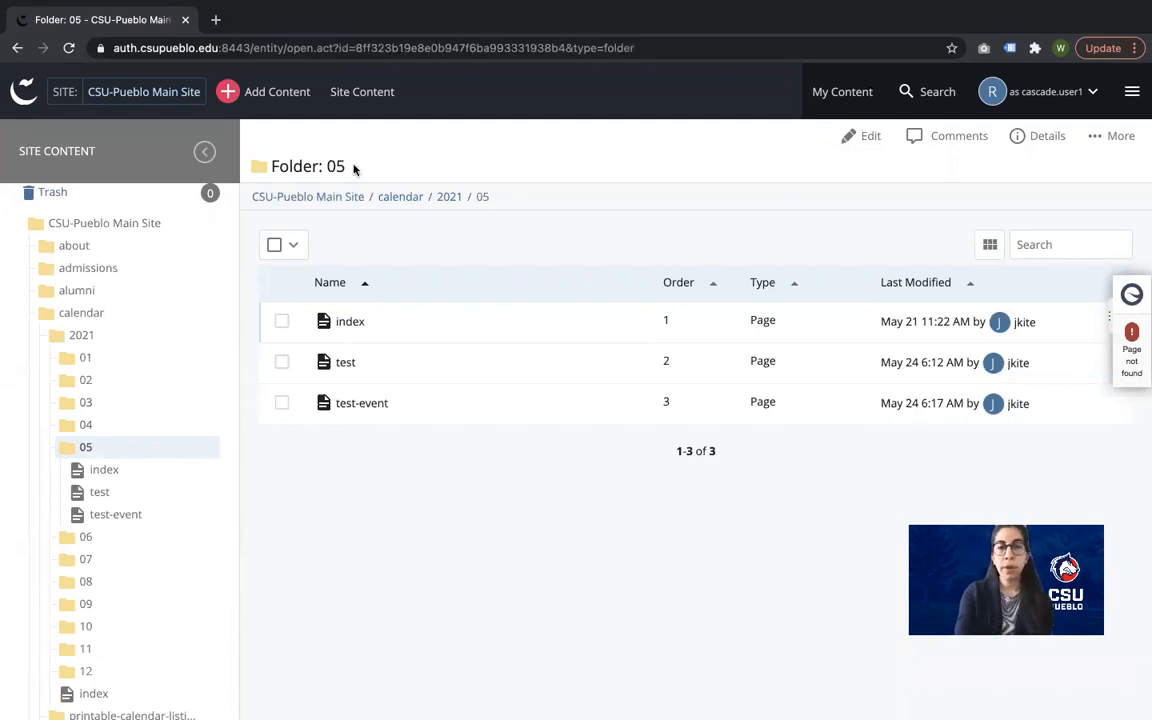
Step: Start a new calendar Event page in the 05 folder
{"action": "left_click", "coordinate": [280, 106]}
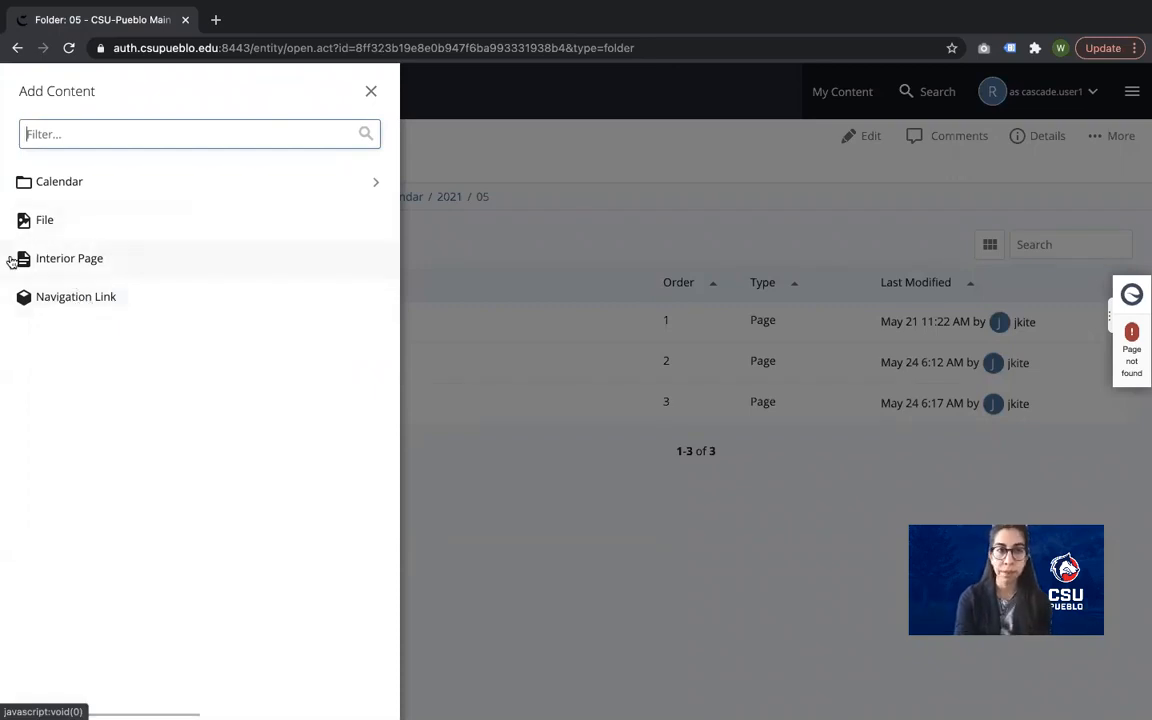
{"action": "left_click", "coordinate": [121, 184]}
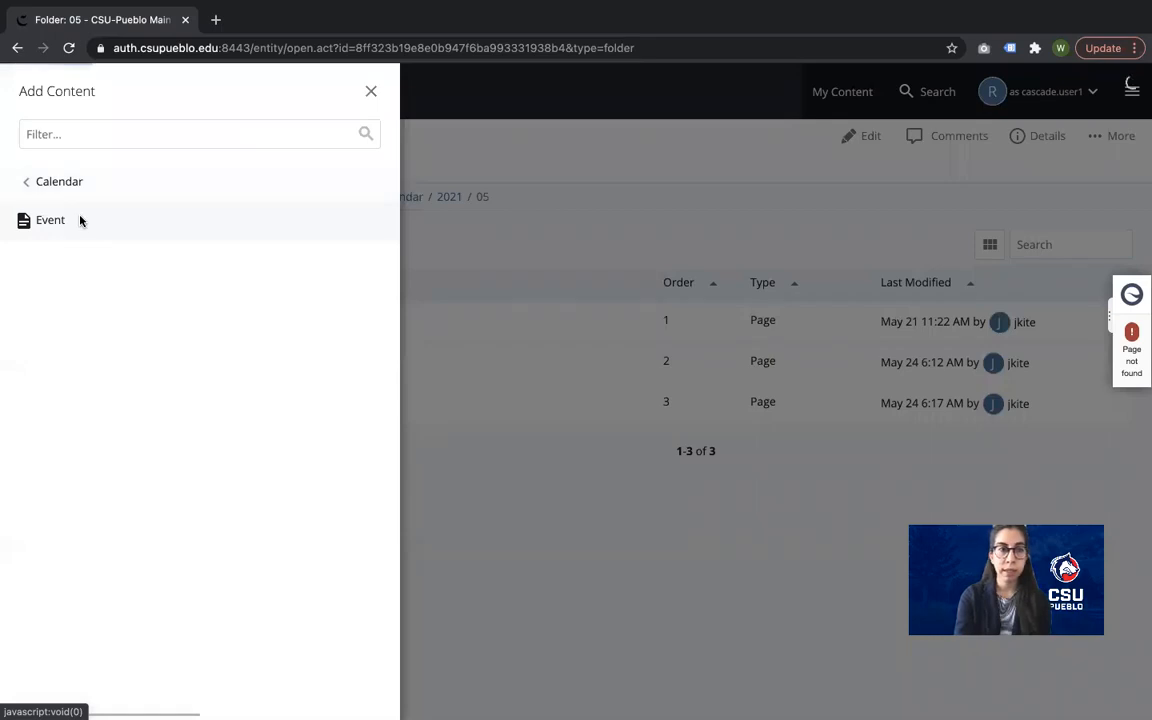
{"action": "left_click", "coordinate": [50, 220]}
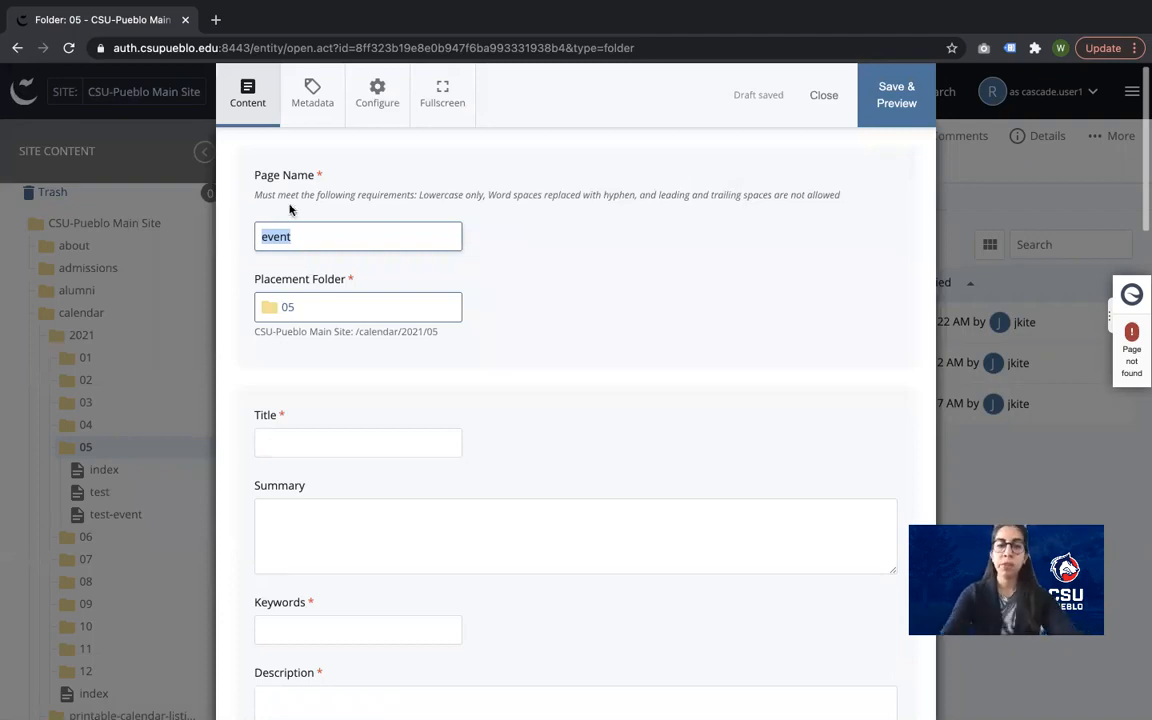
Step: Replace the default page name with 27-sample-event
{"action": "left_click", "coordinate": [313, 233]}
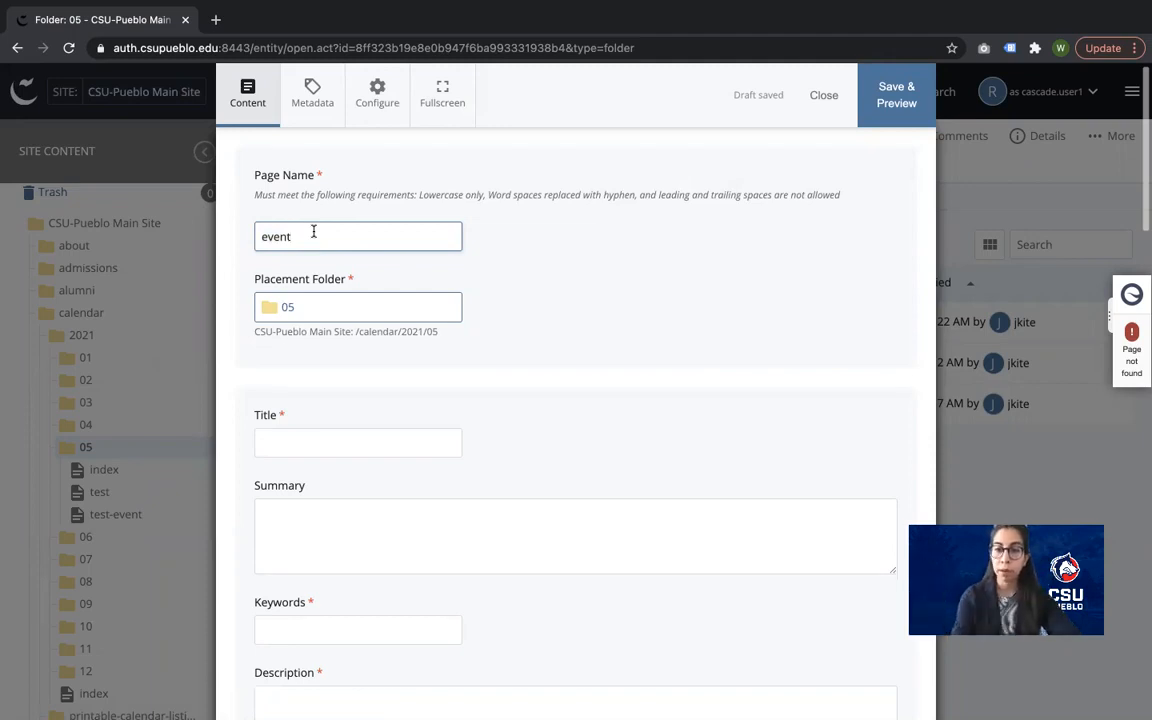
{"action": "left_click_drag", "start_coordinate": [313, 233], "coordinate": [251, 241]}
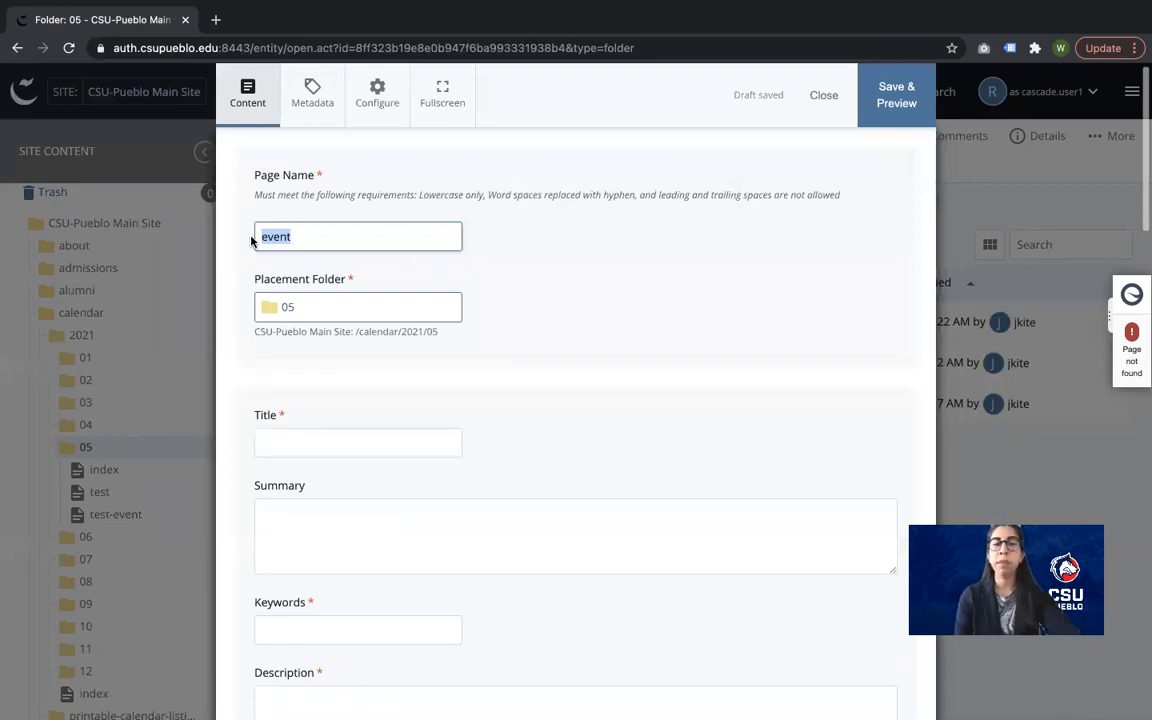
{"action": "type", "text": "27"}
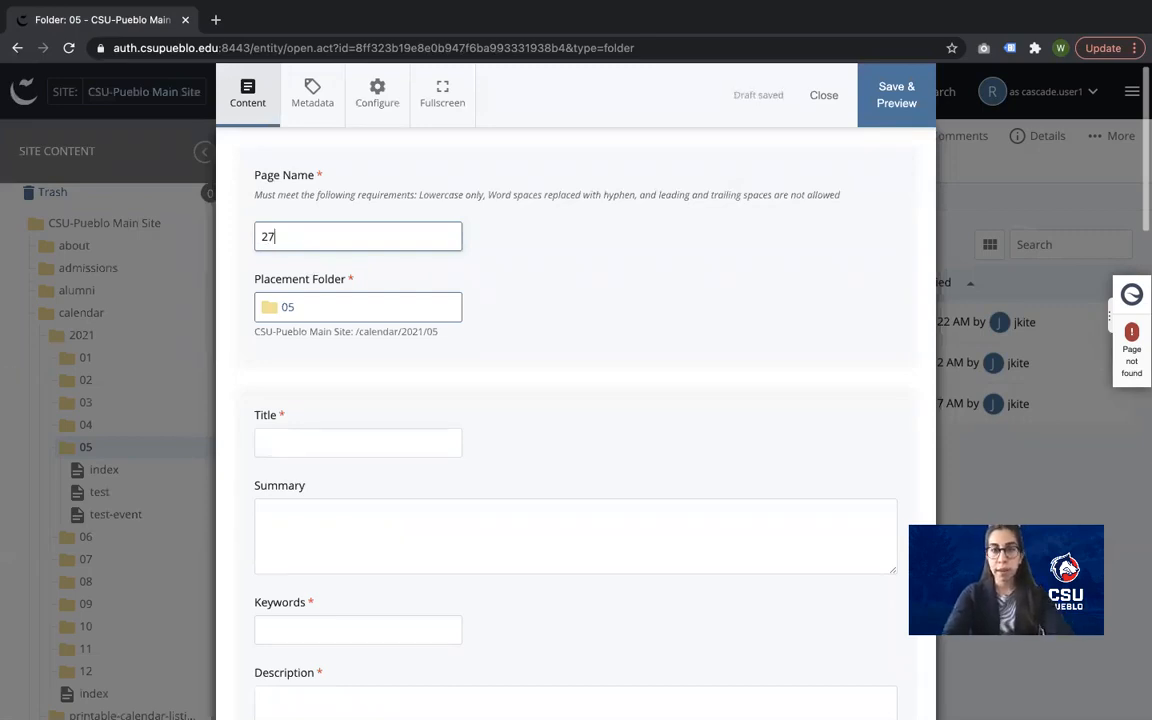
{"action": "type", "text": "-"}
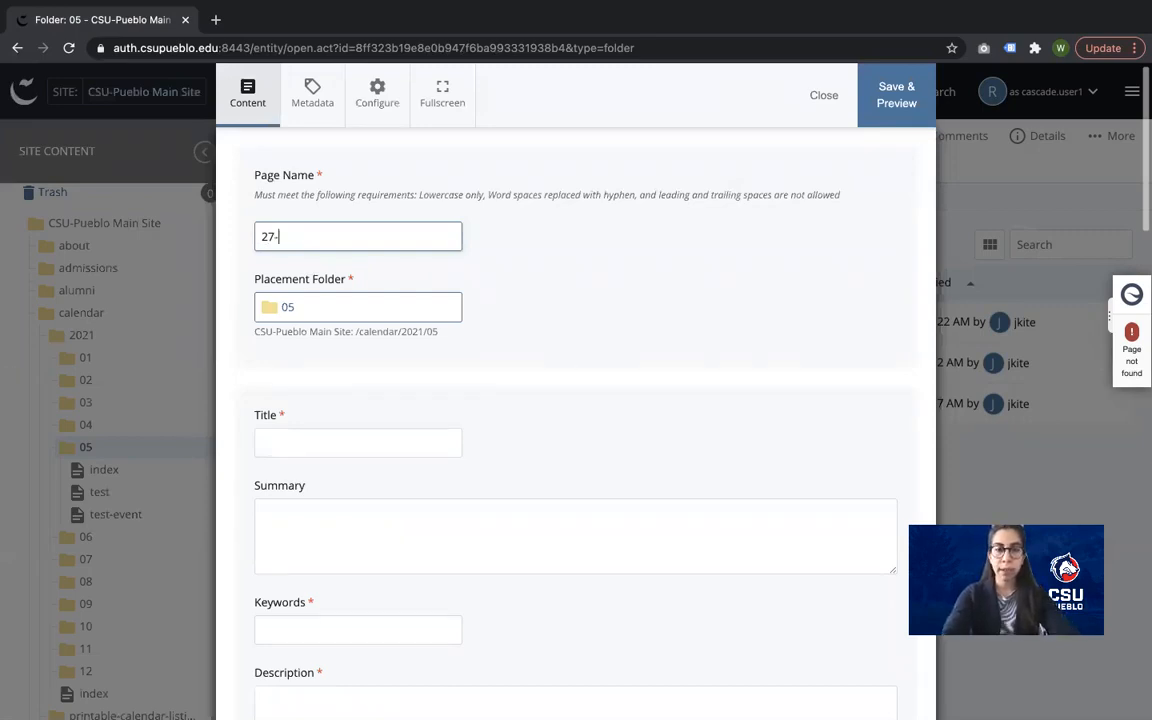
{"action": "type", "text": "sample-event"}
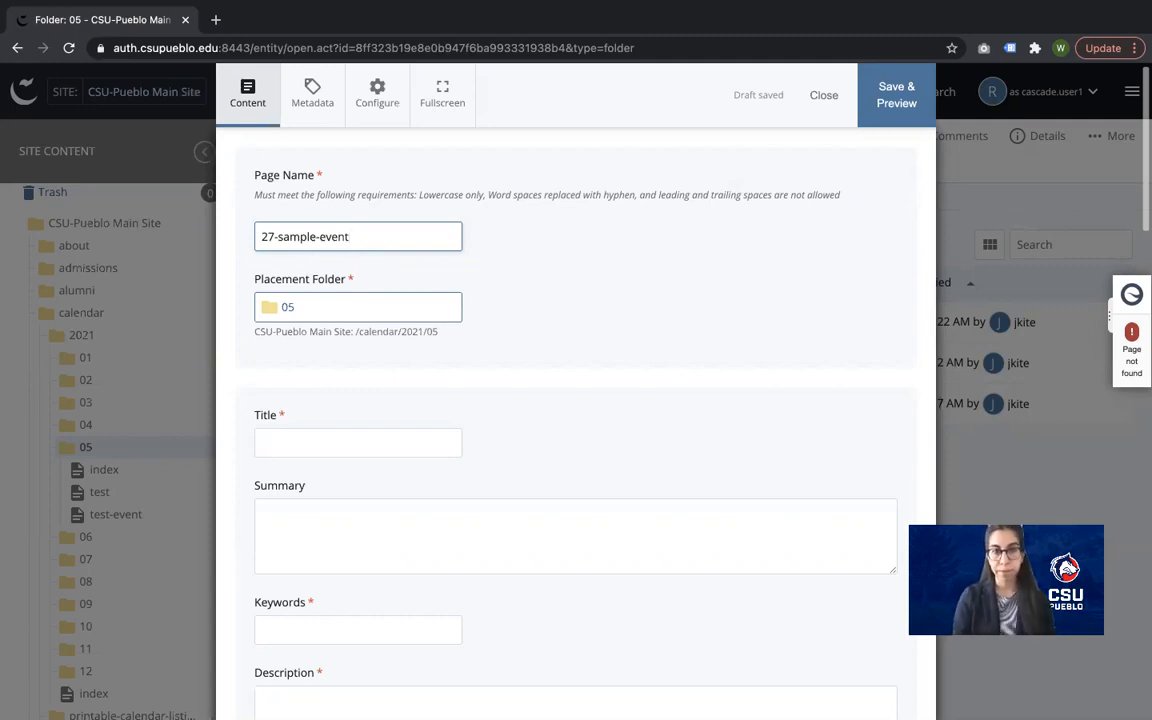
Step: Change the event's page name to 27-career-fair
{"action": "left_click_drag", "start_coordinate": [362, 235], "coordinate": [280, 238]}
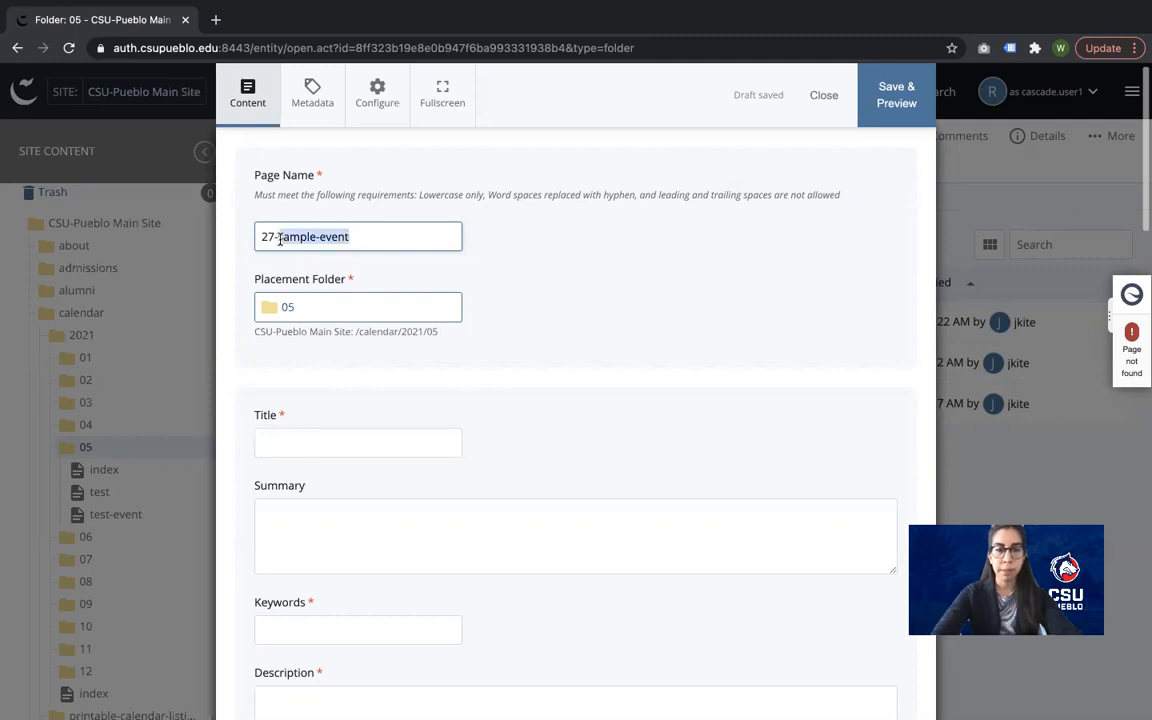
{"action": "type", "text": "Care"}
{"action": "key", "text": "BackSpace"}
{"action": "key", "text": "BackSpace"}
{"action": "key", "text": "BackSpace"}
{"action": "key", "text": "BackSpace"}
{"action": "type", "text": "career-fair"}
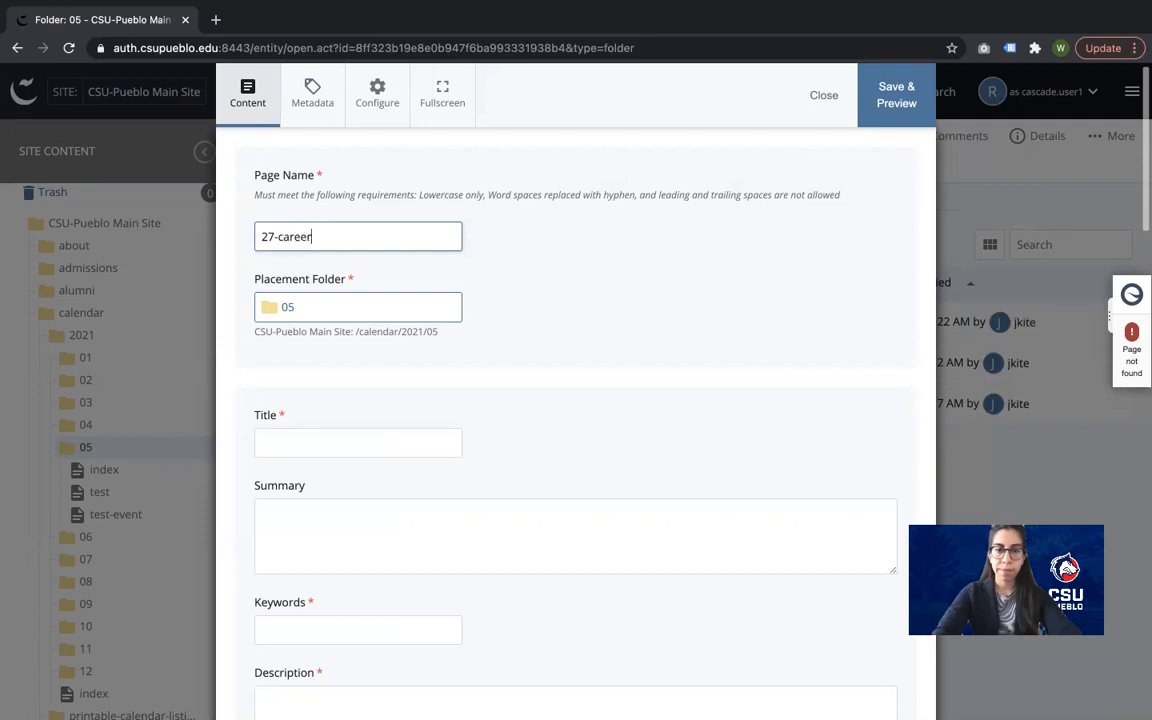
Step: Try 27-career-Fair with a capital letter as the page name and accept the suggested name 27-career-fair
{"action": "double_click", "coordinate": [325, 237]}
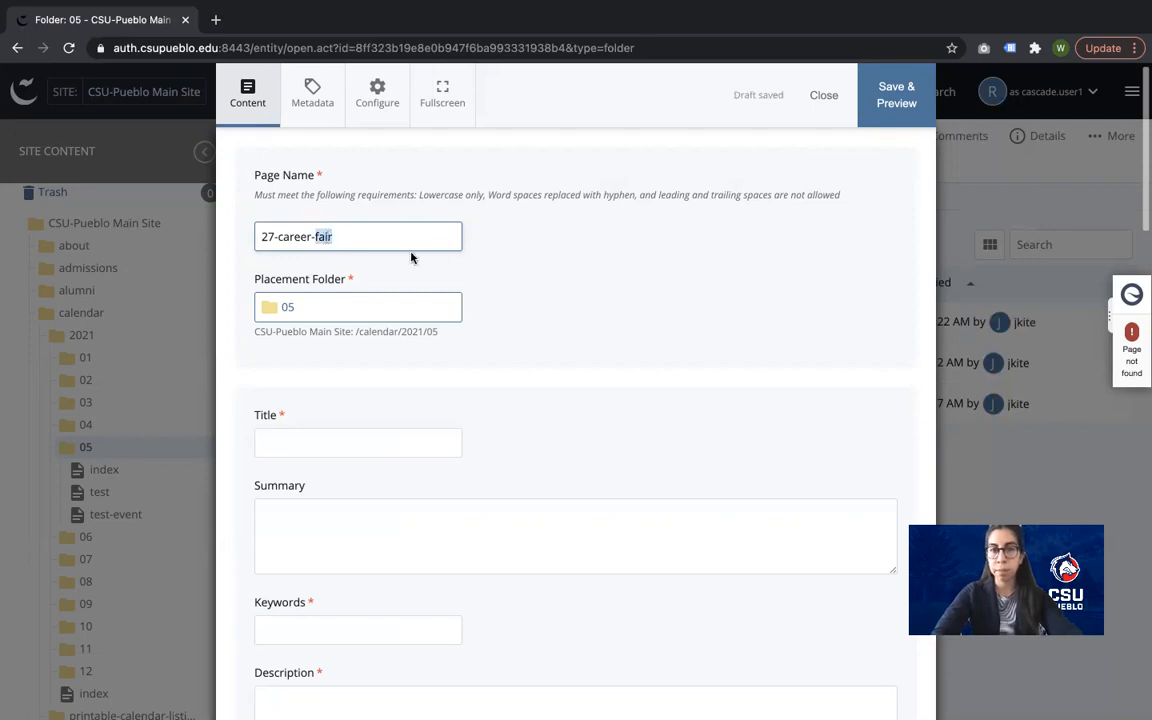
{"action": "type", "text": "Fair"}
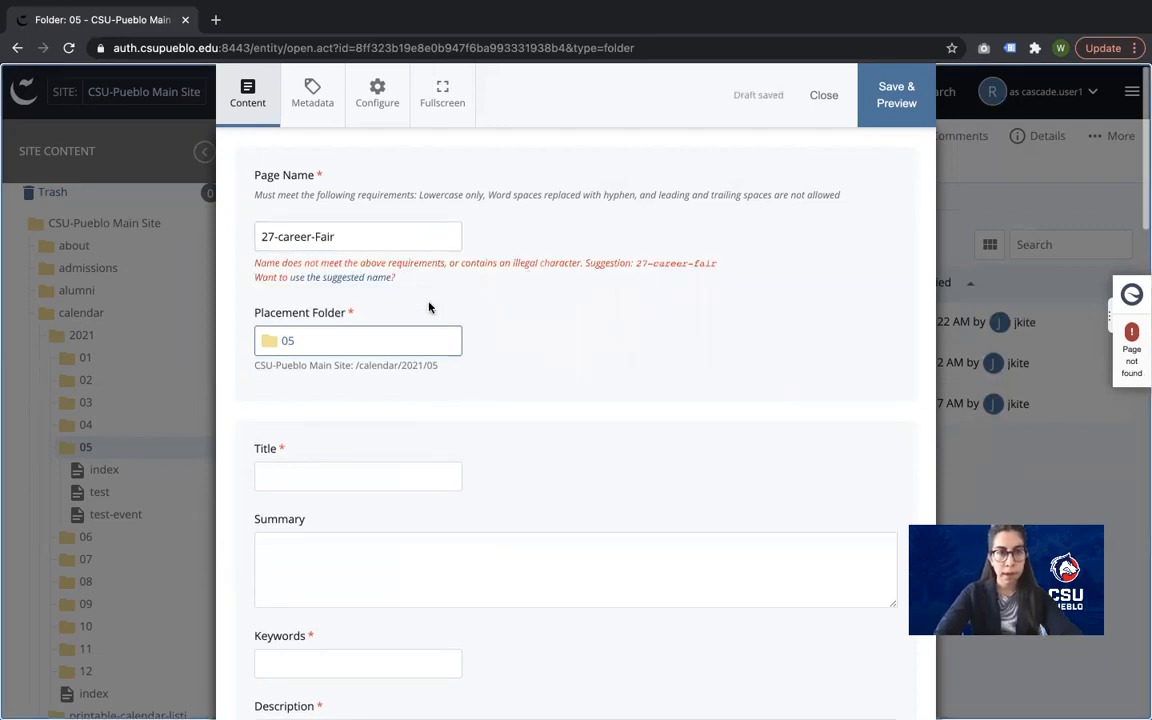
{"action": "left_click", "coordinate": [376, 279]}
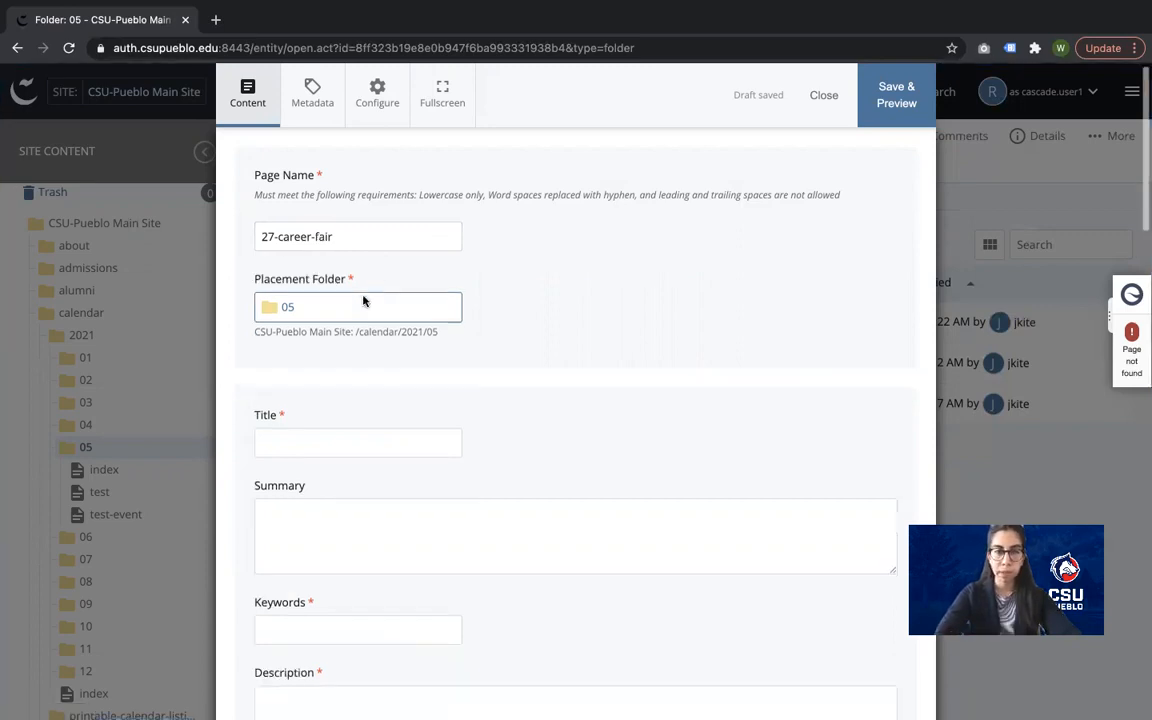
Step: Set the event's title to "Career Fair" and its summary to "Career Fair for students."
{"action": "scroll", "coordinate": [311, 450], "scroll_direction": "down", "scroll_amount": 1}
{"action": "left_click", "coordinate": [304, 414]}
{"action": "type", "text": "Career Fair"}
{"action": "left_click", "coordinate": [340, 480]}
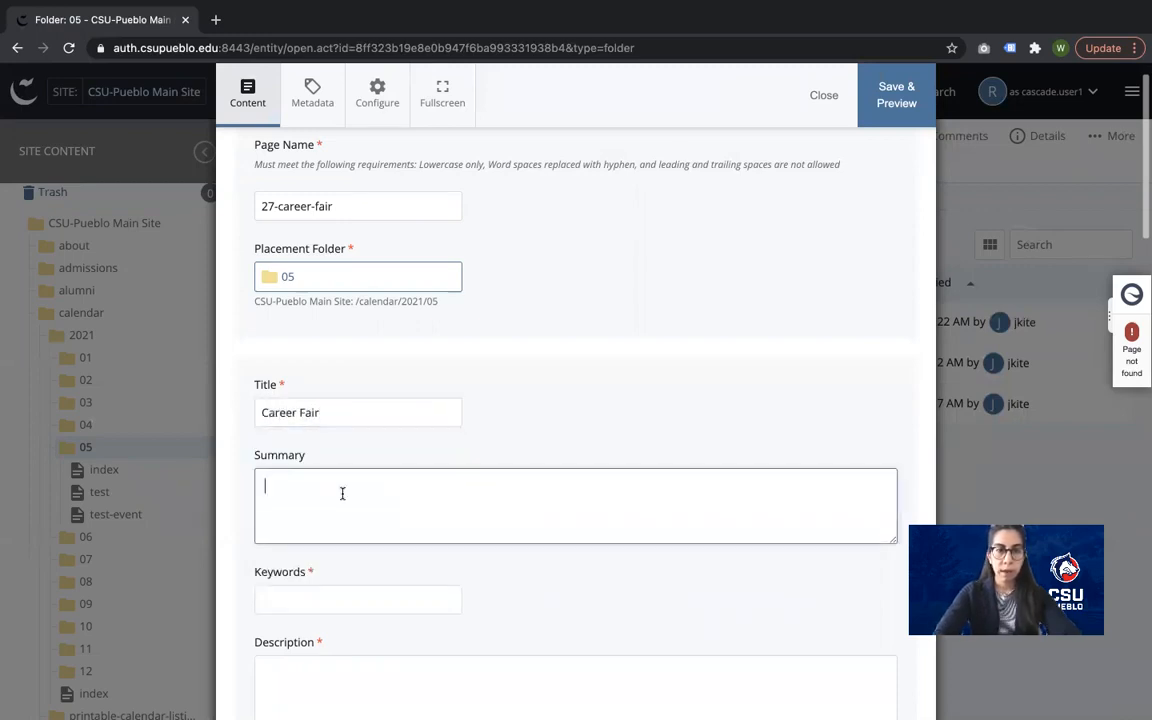
{"action": "type", "text": "Career"}
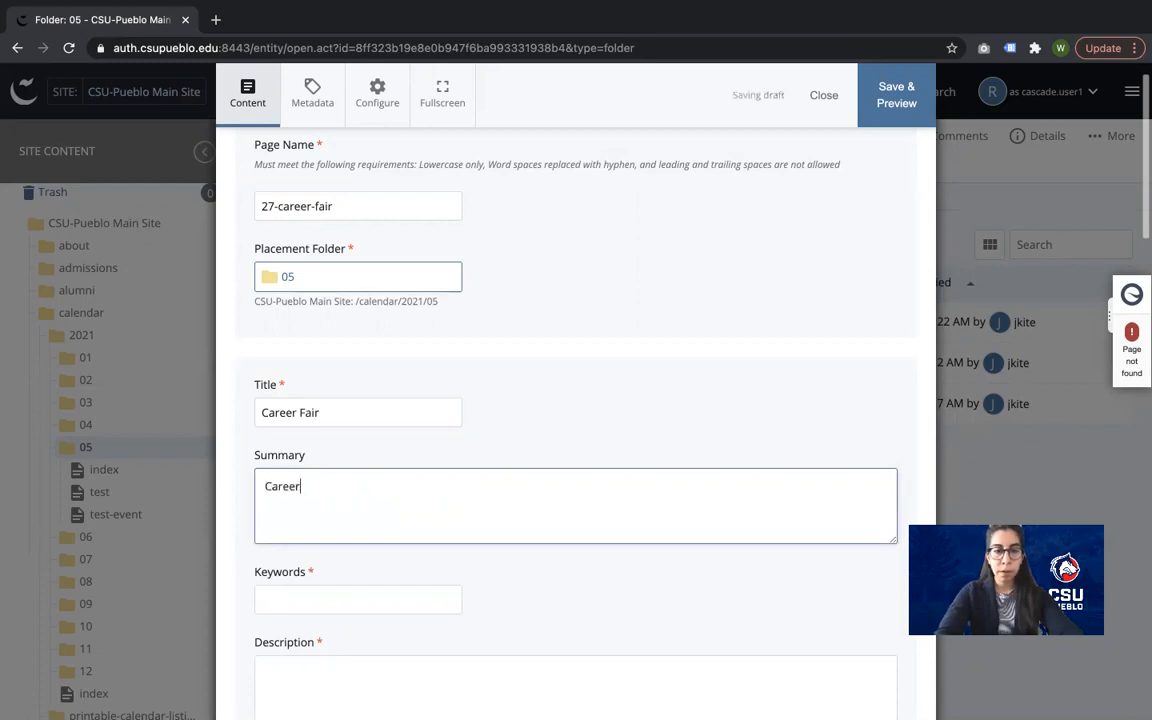
{"action": "type", "text": " Fair for st"}
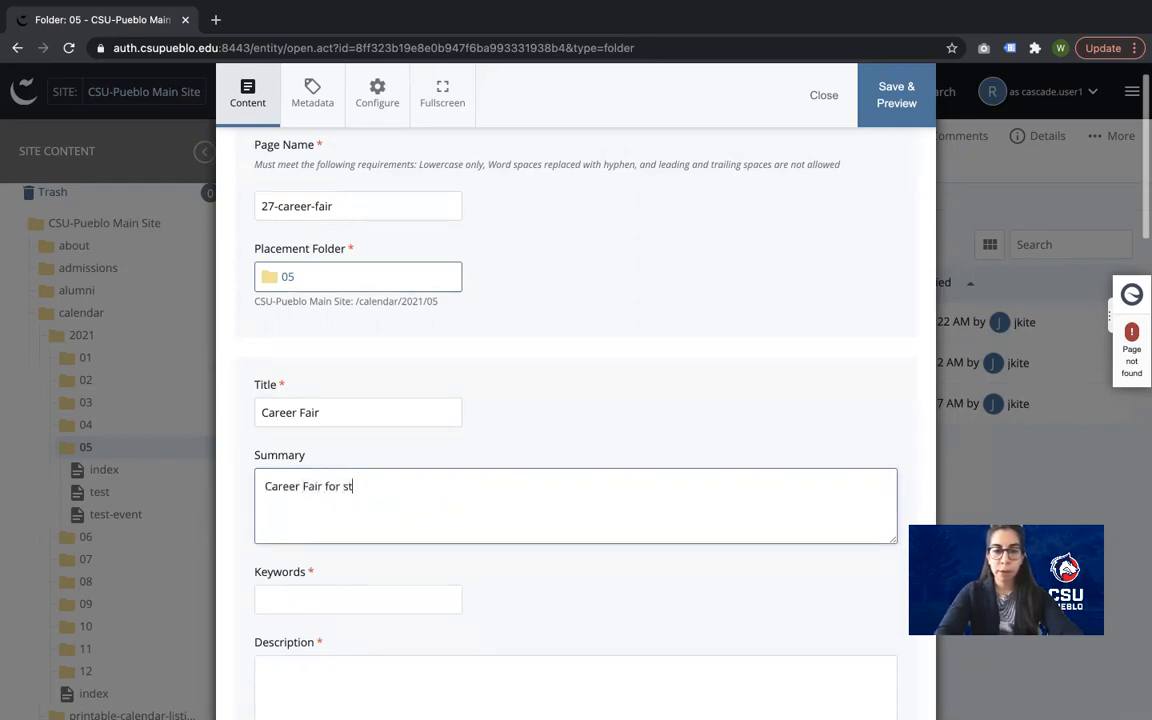
{"action": "type", "text": "udents."}
Step: Enter "careers, jobs, career center" as the event's keywords
{"action": "scroll", "coordinate": [517, 597], "scroll_direction": "down", "scroll_amount": 2}
{"action": "left_click", "coordinate": [377, 516]}
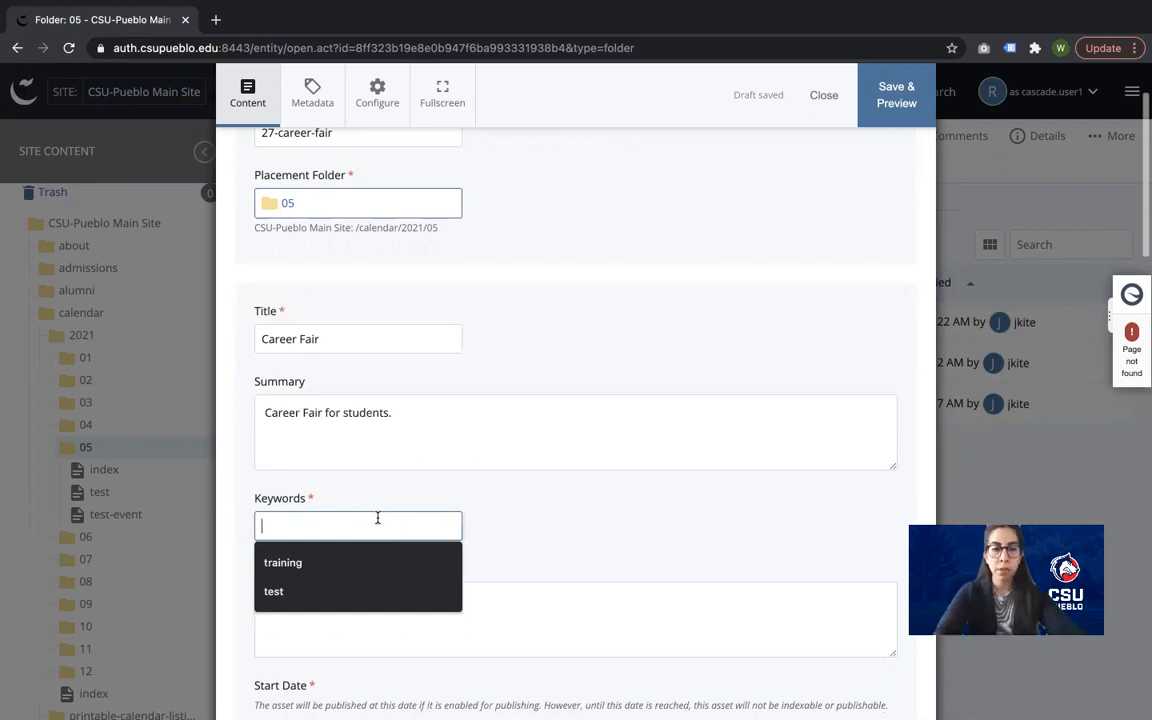
{"action": "type", "text": "careers, jo"}
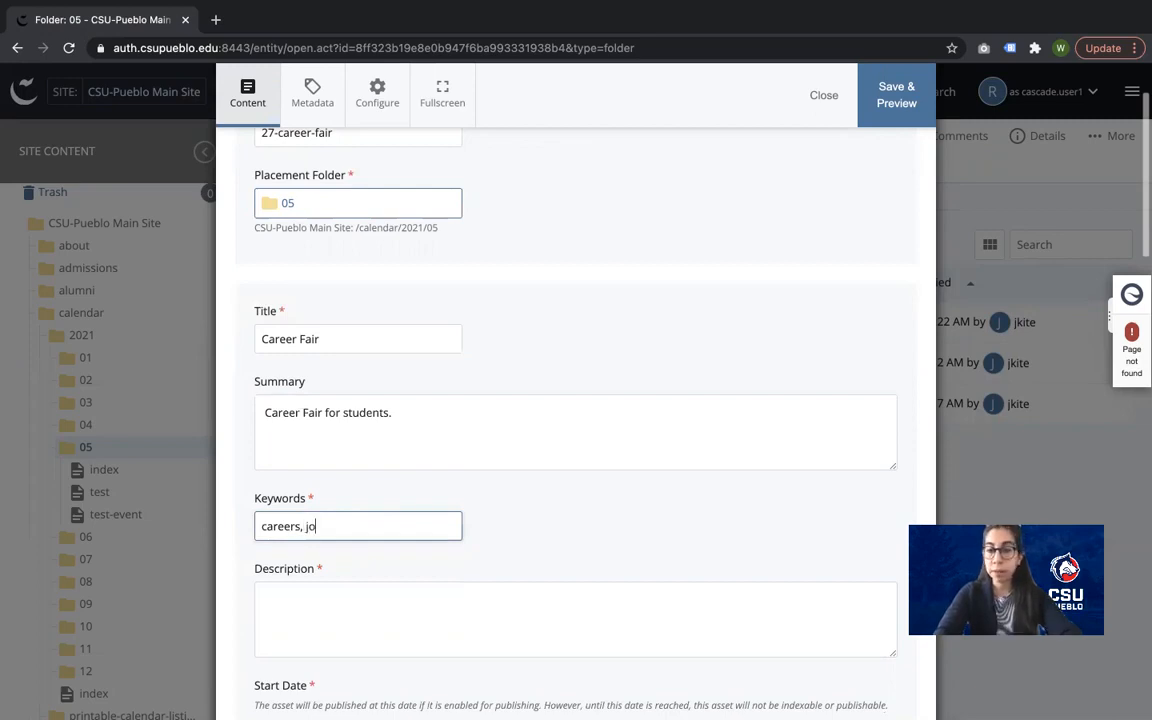
{"action": "type", "text": "bs"}
{"action": "type", "text": ", career ce"}
{"action": "type", "text": "nter, p"}
{"action": "type", "text": "r"}
{"action": "type", "text": "events"}
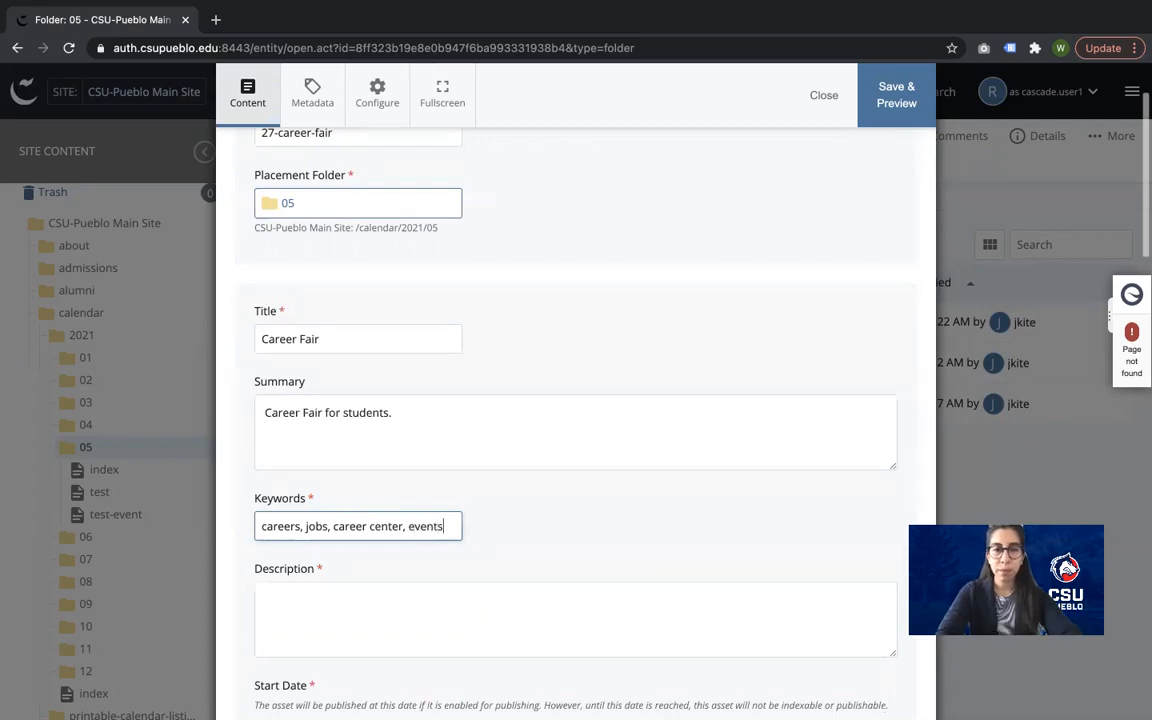
{"action": "key", "text": "BackSpace"}
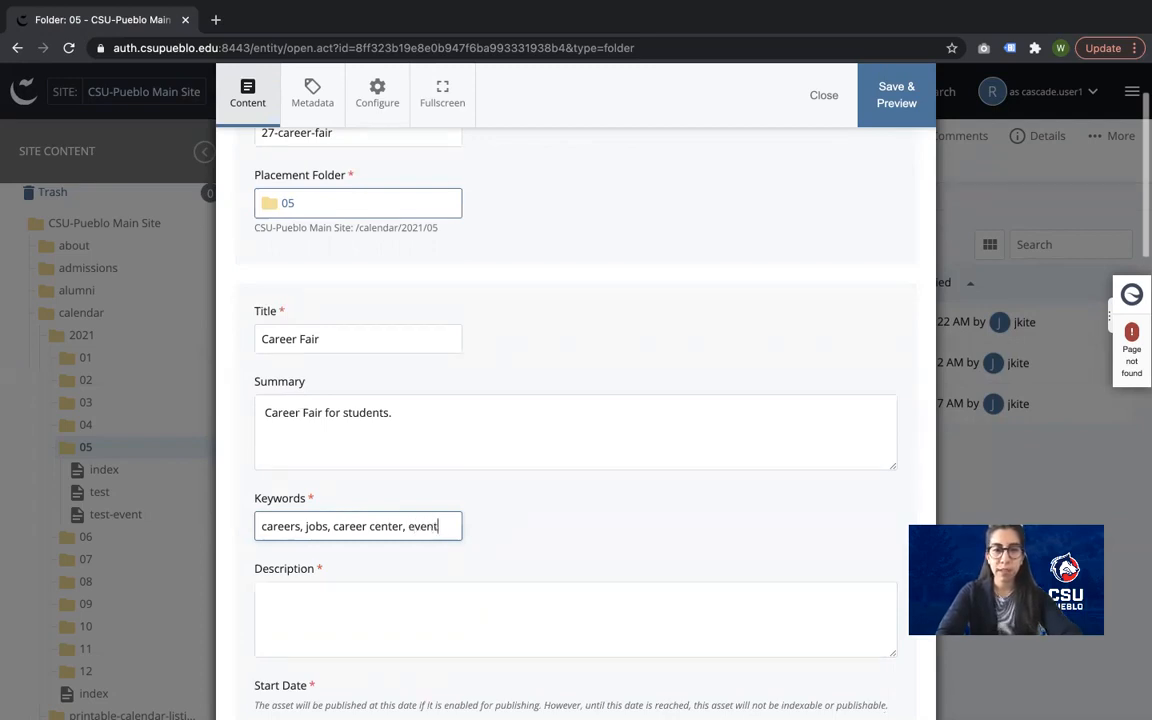
{"action": "key", "text": "BackSpace"}
{"action": "key", "text": "BackSpace"}
{"action": "key", "text": "BackSpace"}
{"action": "key", "text": "BackSpace"}
{"action": "key", "text": "BackSpace"}
{"action": "key", "text": "BackSpace"}
{"action": "key", "text": "BackSpace"}
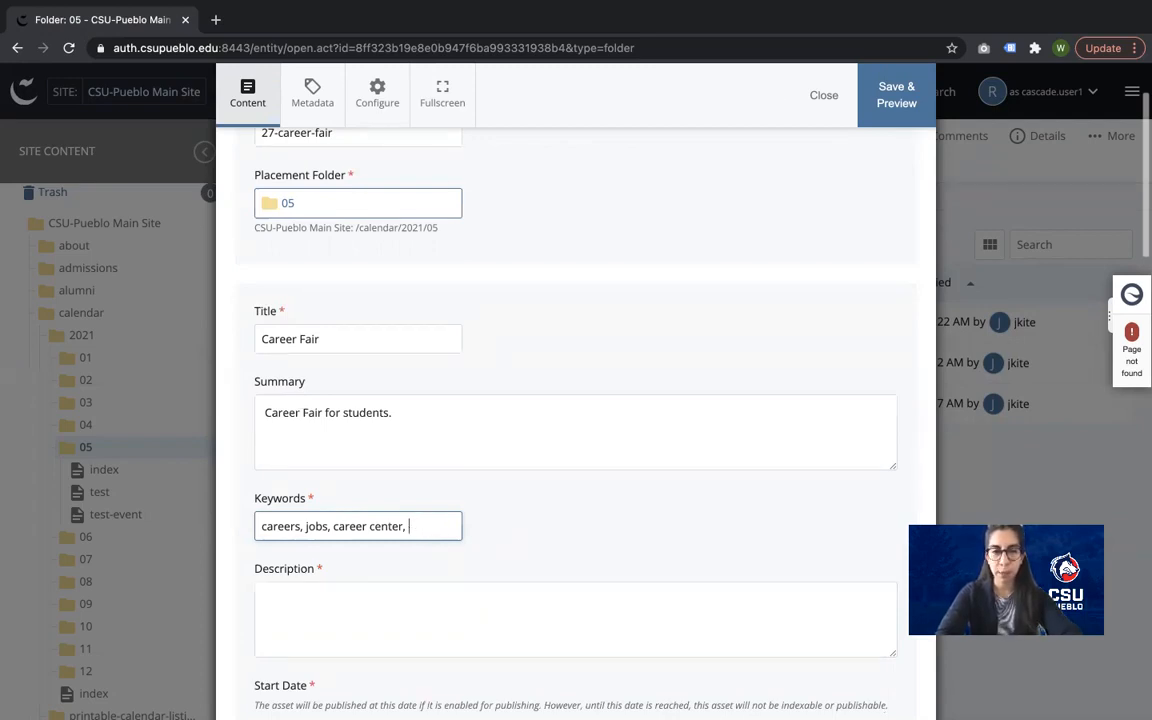
Step: Copy the summary text "Career Fair for students." into the event's description
{"action": "scroll", "coordinate": [450, 505], "scroll_direction": "down", "scroll_amount": 1}
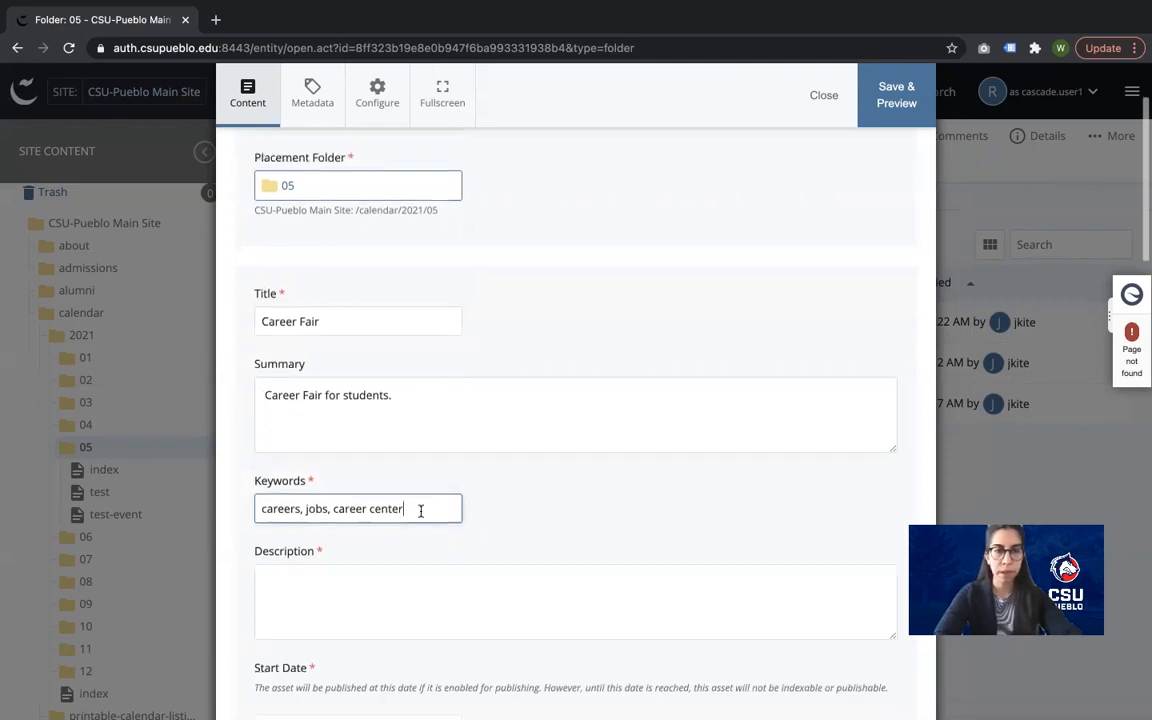
{"action": "scroll", "coordinate": [443, 393], "scroll_direction": "down", "scroll_amount": 3}
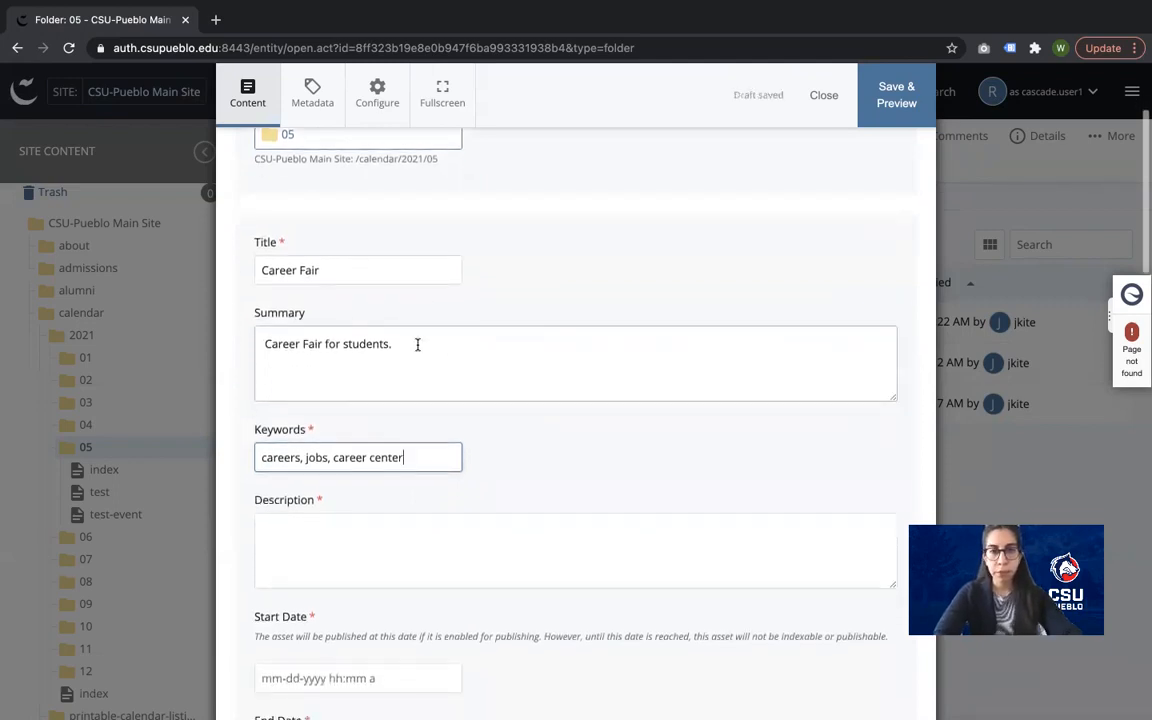
{"action": "left_click_drag", "start_coordinate": [416, 342], "coordinate": [252, 349]}
{"action": "key", "text": "ctrl+c"}
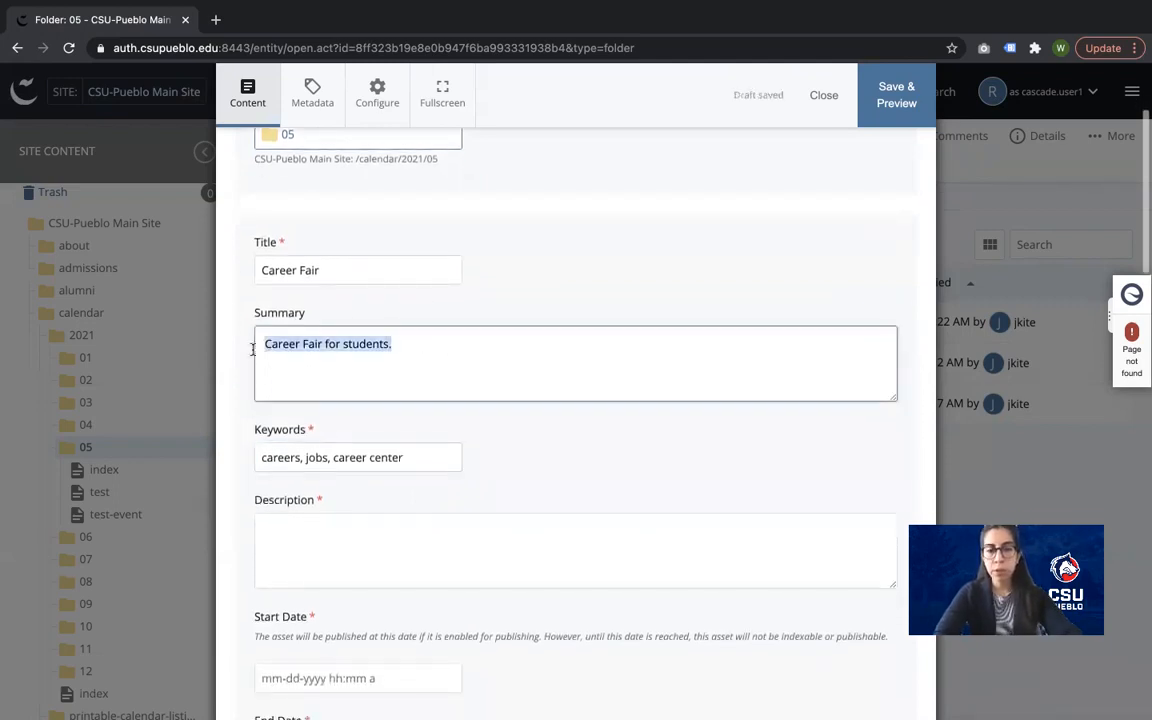
{"action": "left_click", "coordinate": [315, 557]}
{"action": "key", "text": "ctrl+v"}
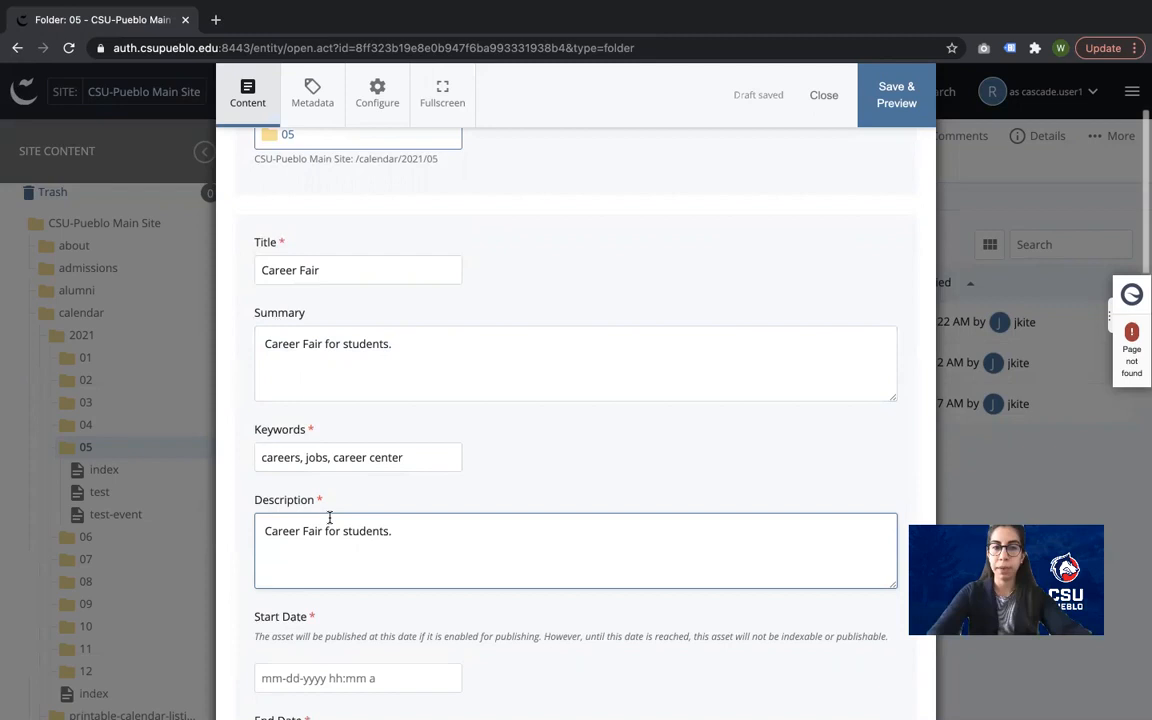
{"action": "scroll", "coordinate": [389, 465], "scroll_direction": "down", "scroll_amount": 2}
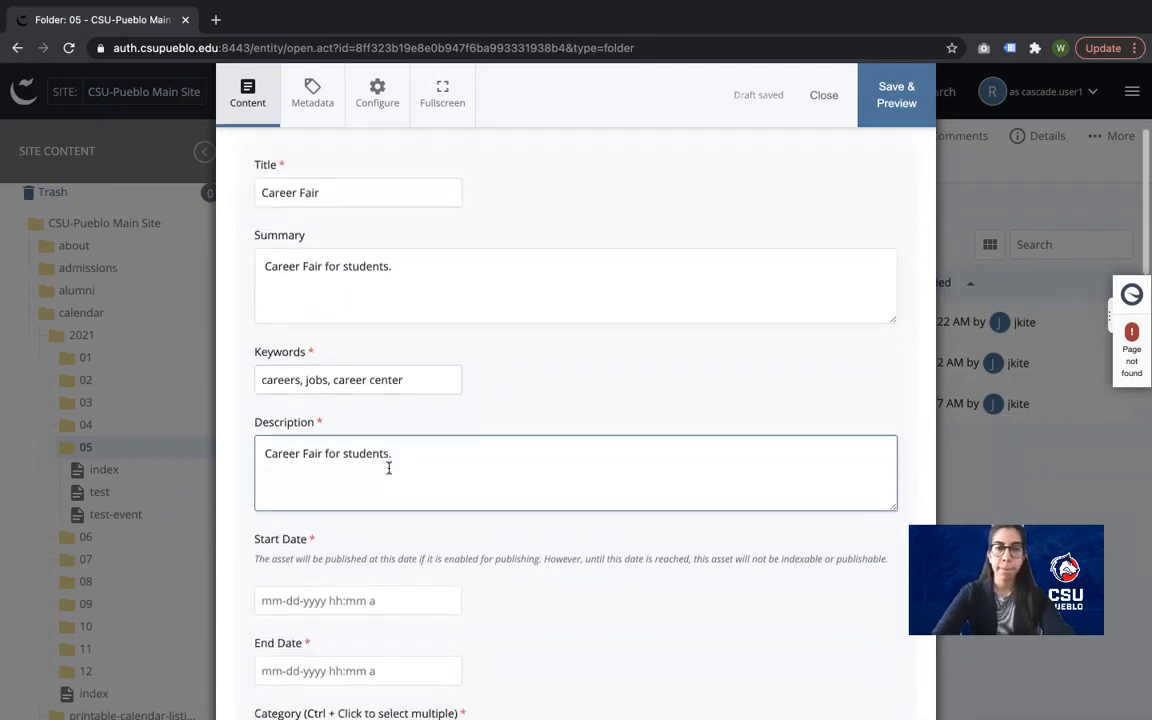
{"action": "scroll", "coordinate": [389, 467], "scroll_direction": "down", "scroll_amount": 3}
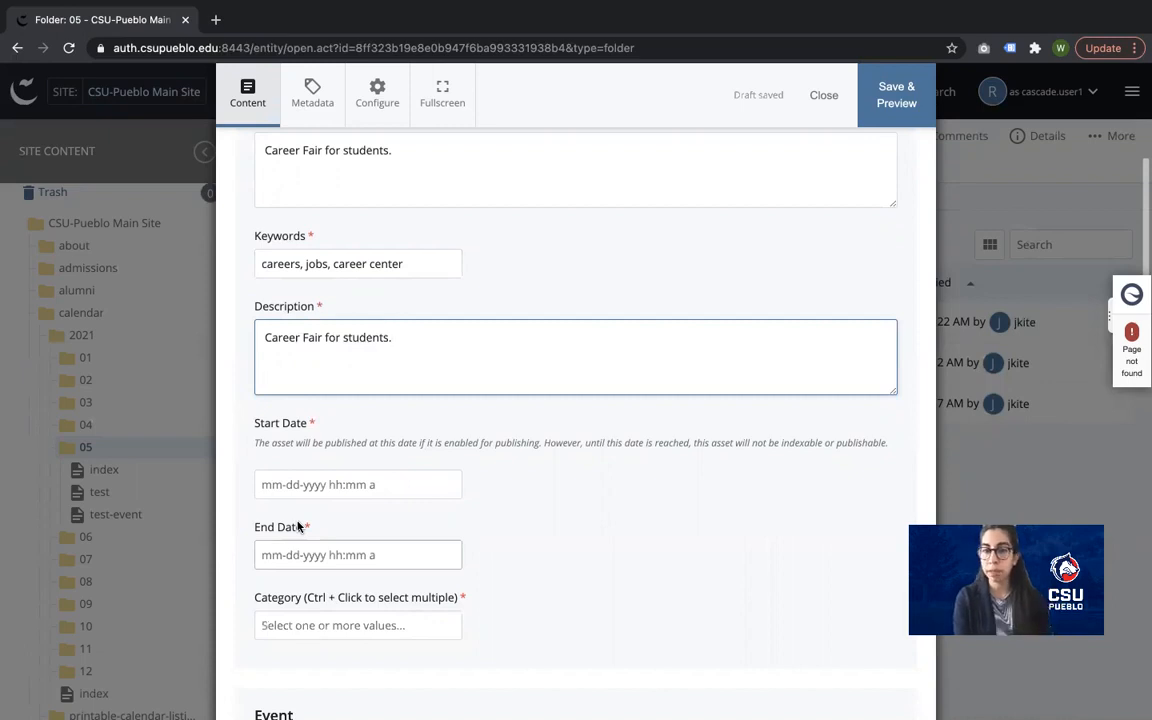
{"action": "left_click", "coordinate": [270, 482]}
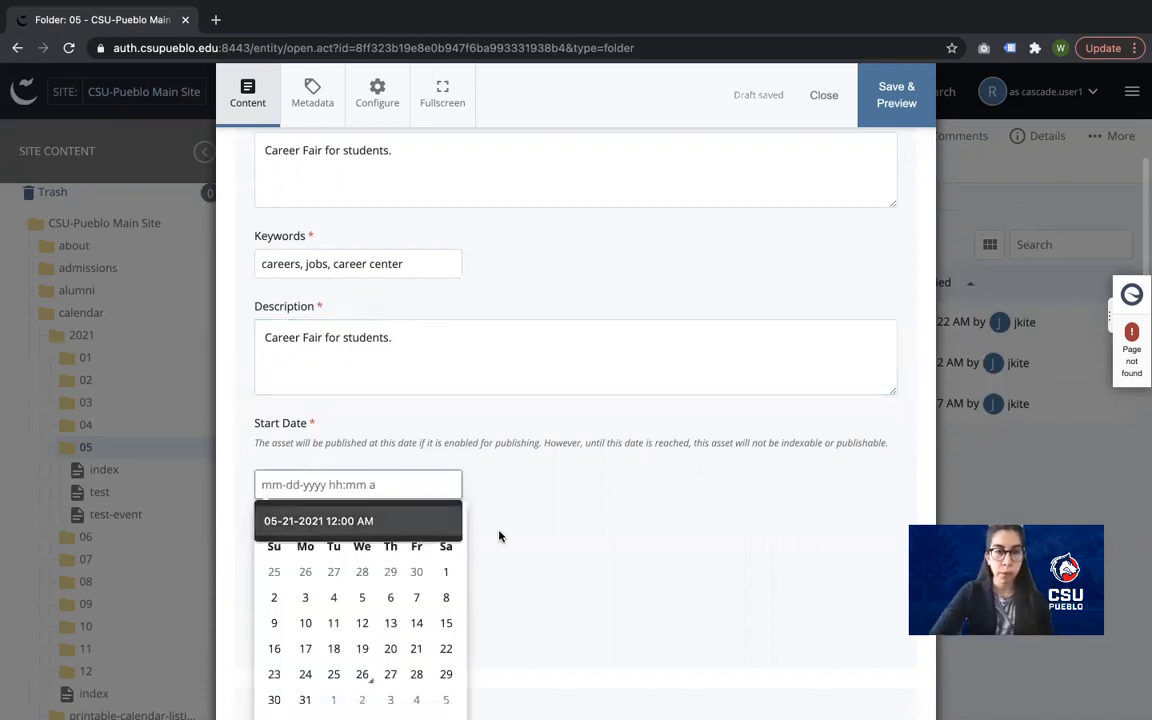
{"action": "scroll", "coordinate": [499, 537], "scroll_direction": "down", "scroll_amount": 5}
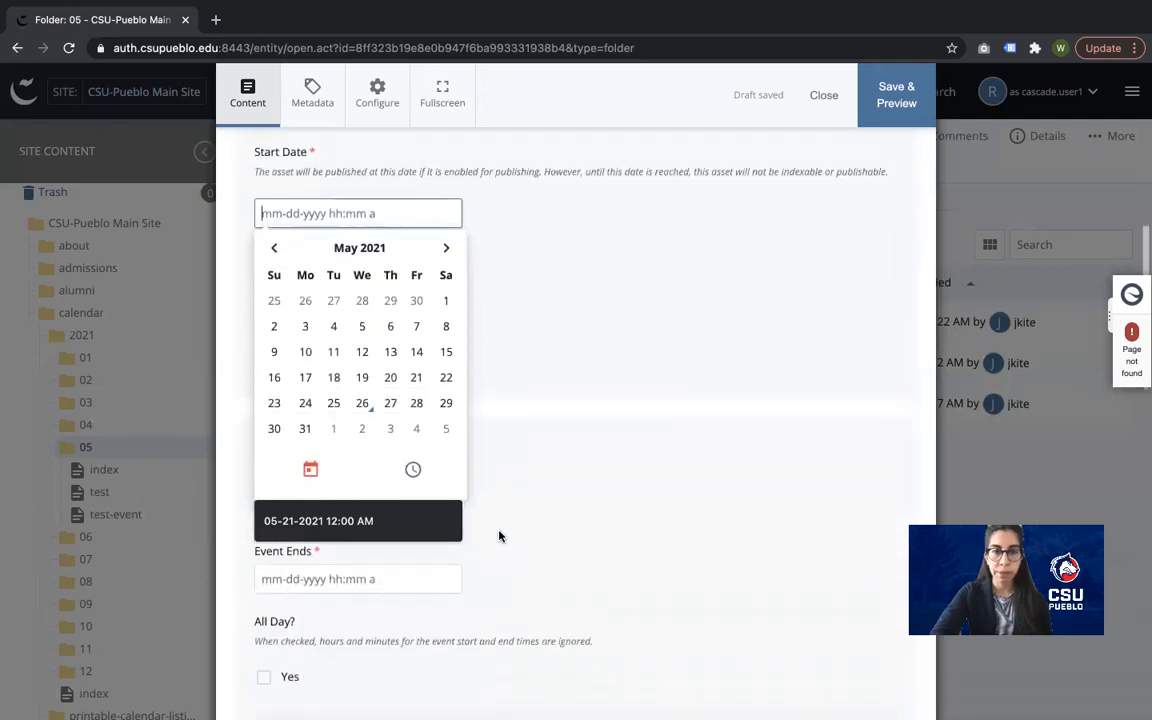
{"action": "left_click", "coordinate": [362, 403]}
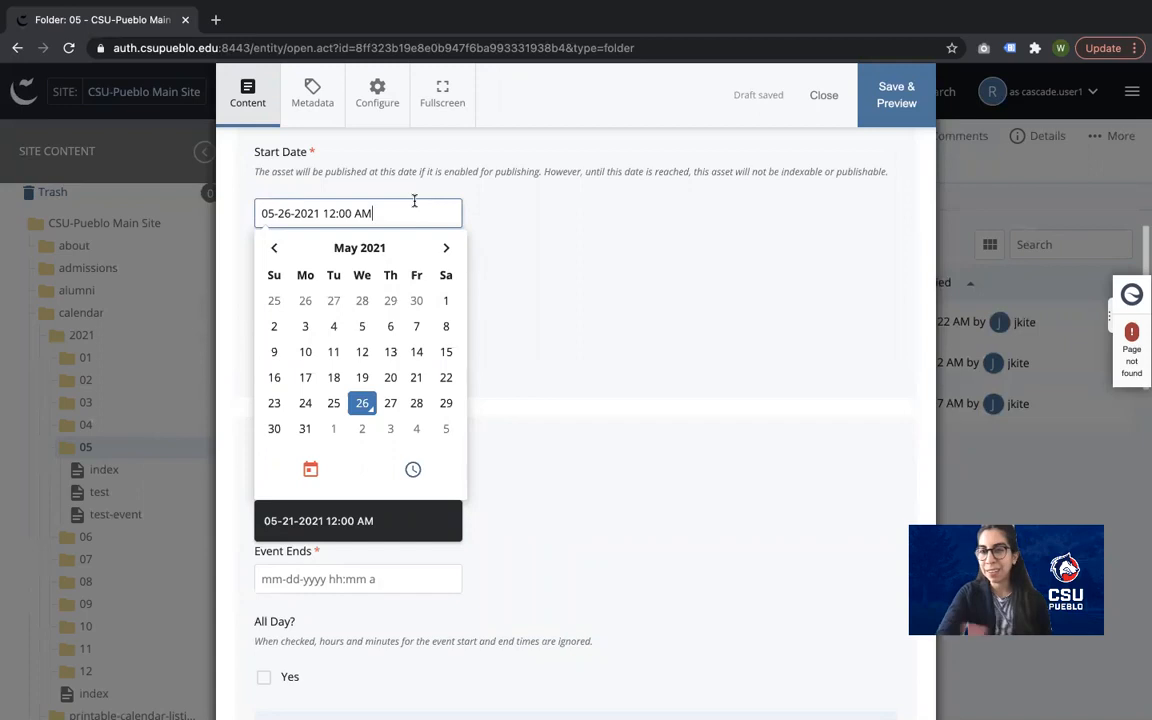
{"action": "left_click", "coordinate": [540, 272]}
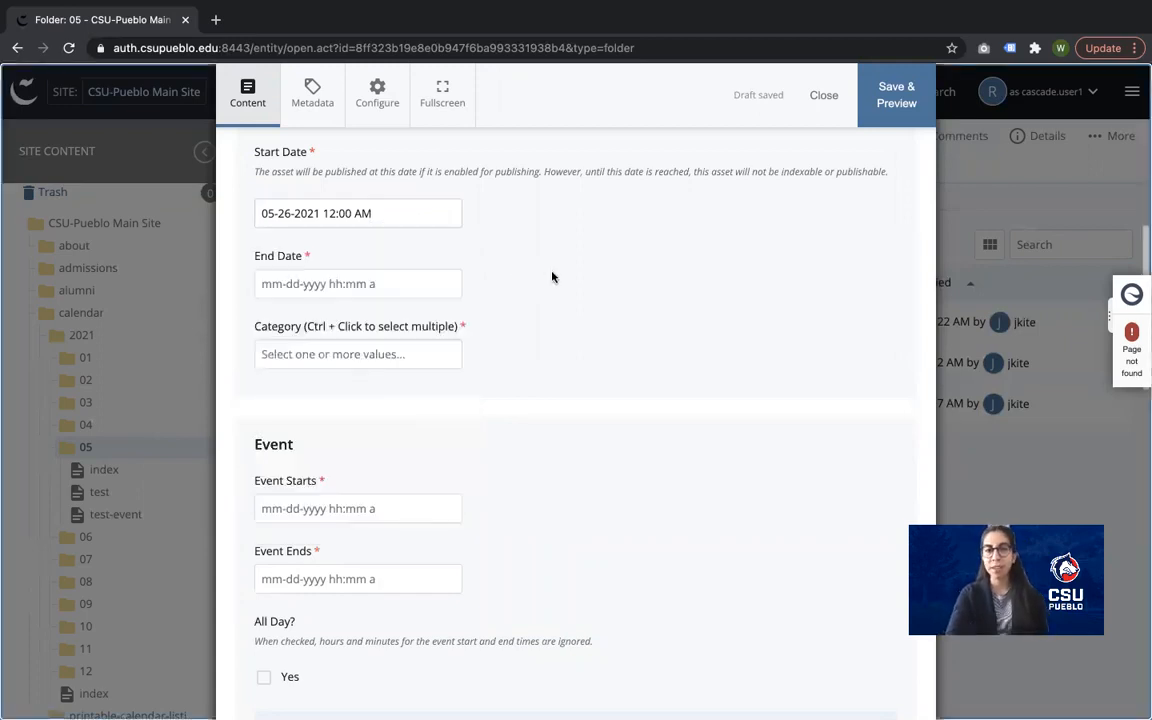
{"action": "left_click", "coordinate": [333, 217]}
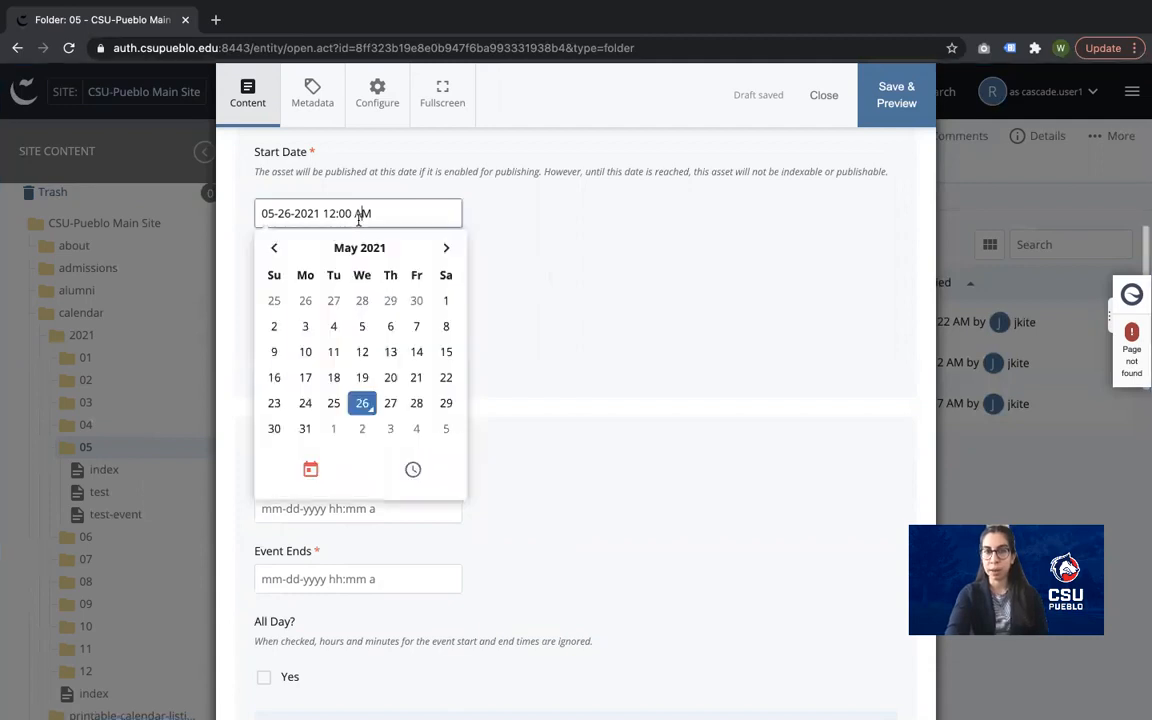
{"action": "left_click", "coordinate": [627, 338]}
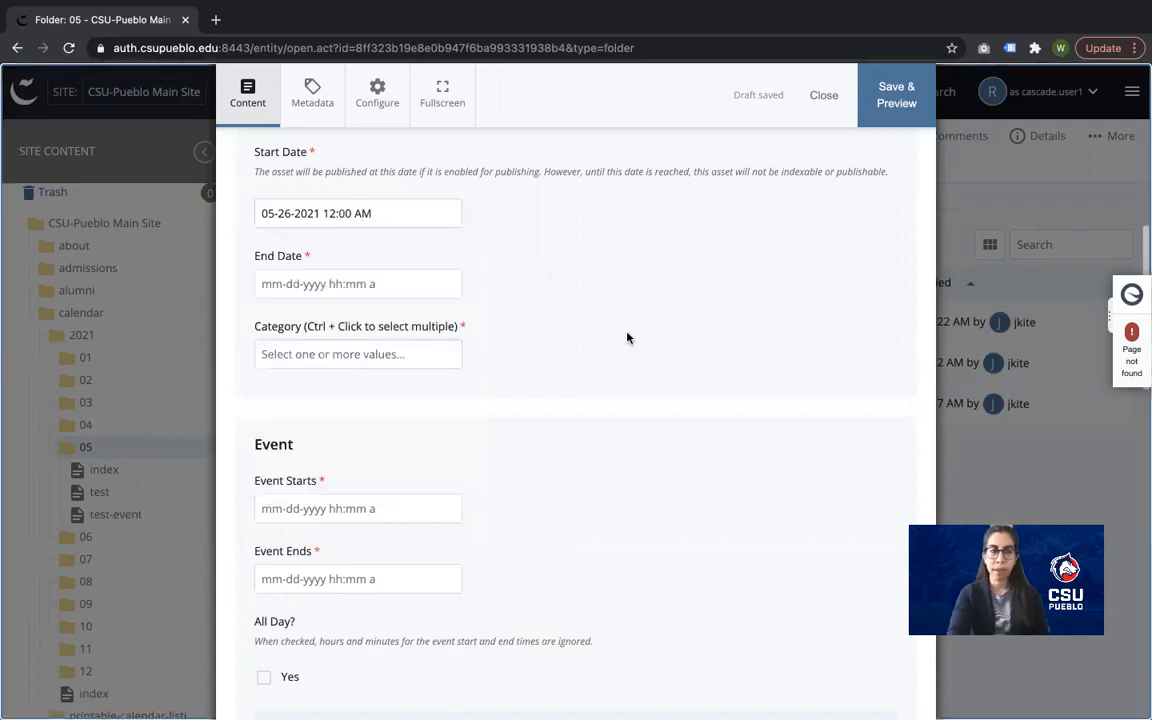
{"action": "scroll", "coordinate": [627, 338], "scroll_direction": "up", "scroll_amount": 2}
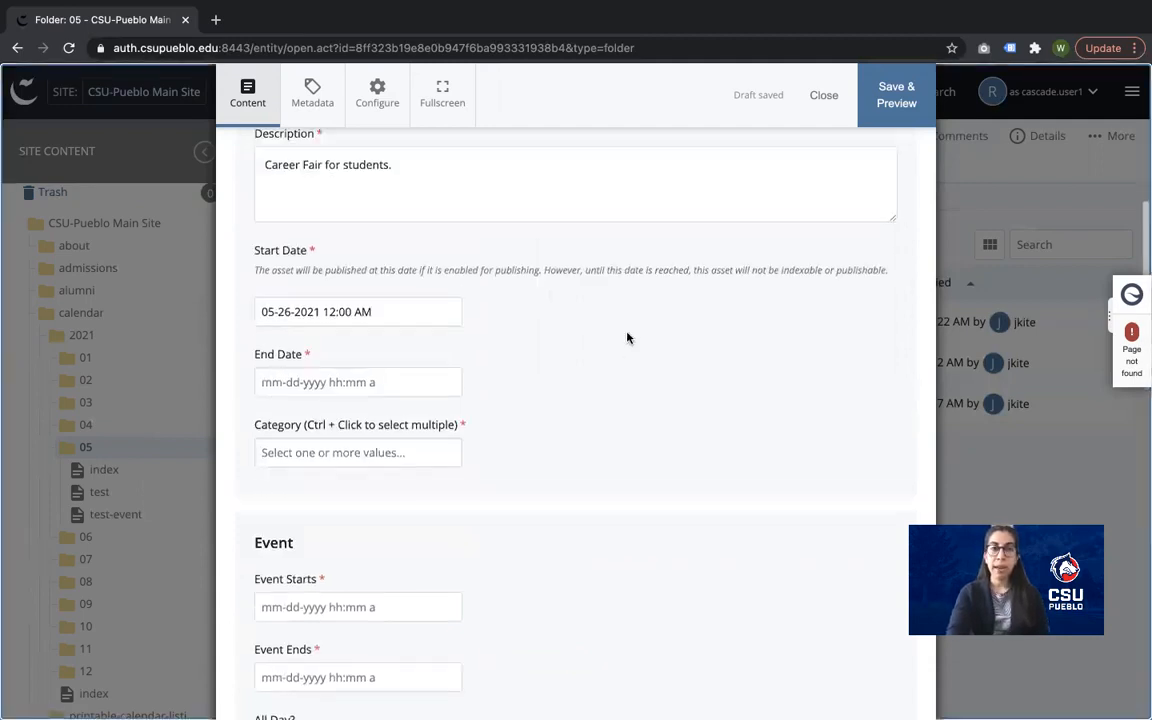
{"action": "left_click", "coordinate": [276, 378]}
{"action": "left_click", "coordinate": [390, 572]}
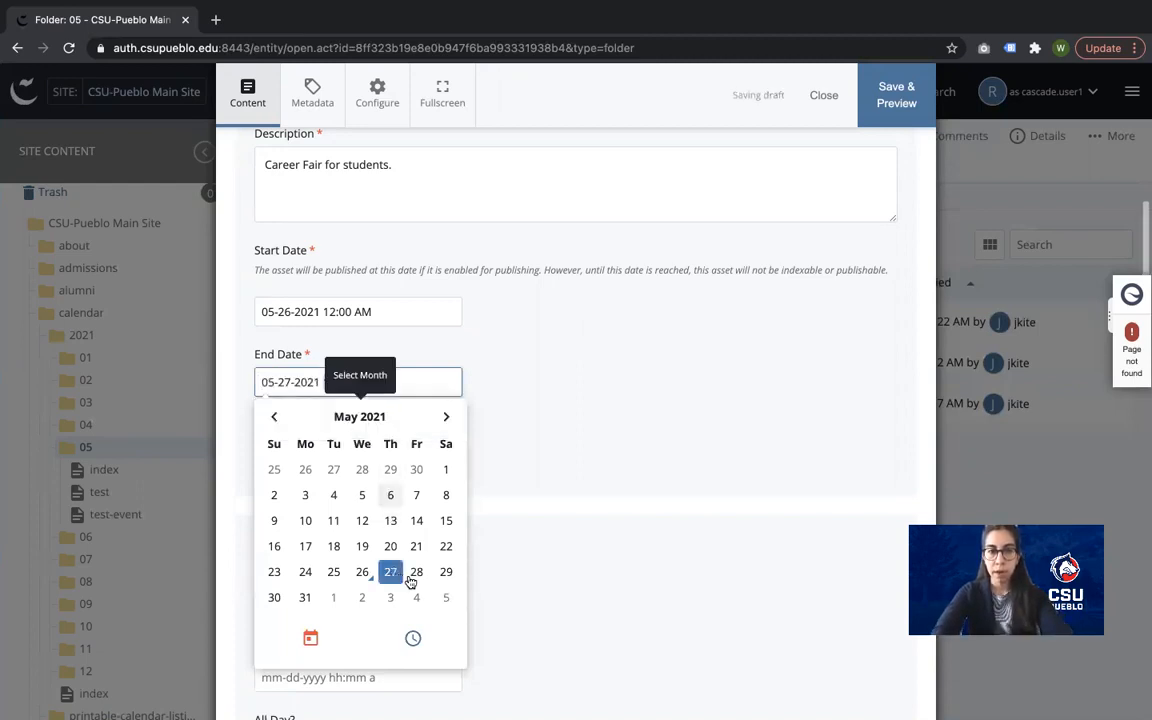
{"action": "left_click", "coordinate": [422, 648]}
{"action": "left_click", "coordinate": [284, 492]}
{"action": "left_click", "coordinate": [284, 492]}
{"action": "left_click", "coordinate": [284, 492]}
{"action": "left_click", "coordinate": [438, 552]}
{"action": "left_click", "coordinate": [547, 472]}
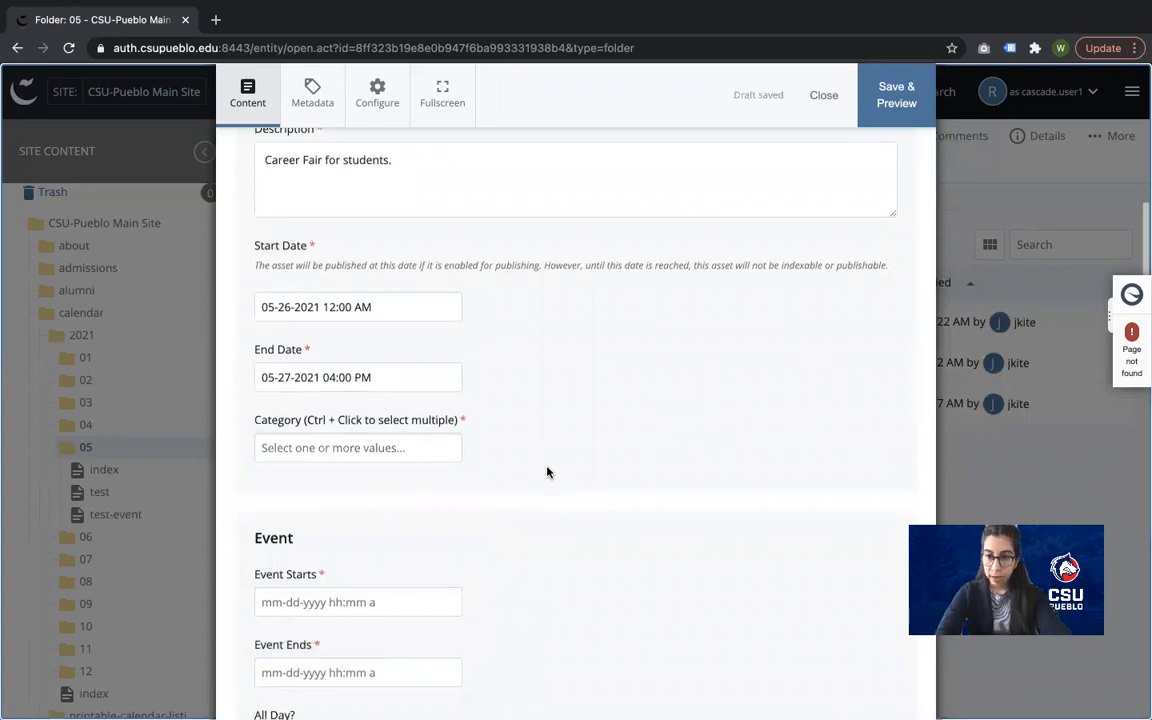
Step: Add the categories Community, Faculty and Staff, Students, and Professional Development to the event
{"action": "left_click", "coordinate": [427, 446]}
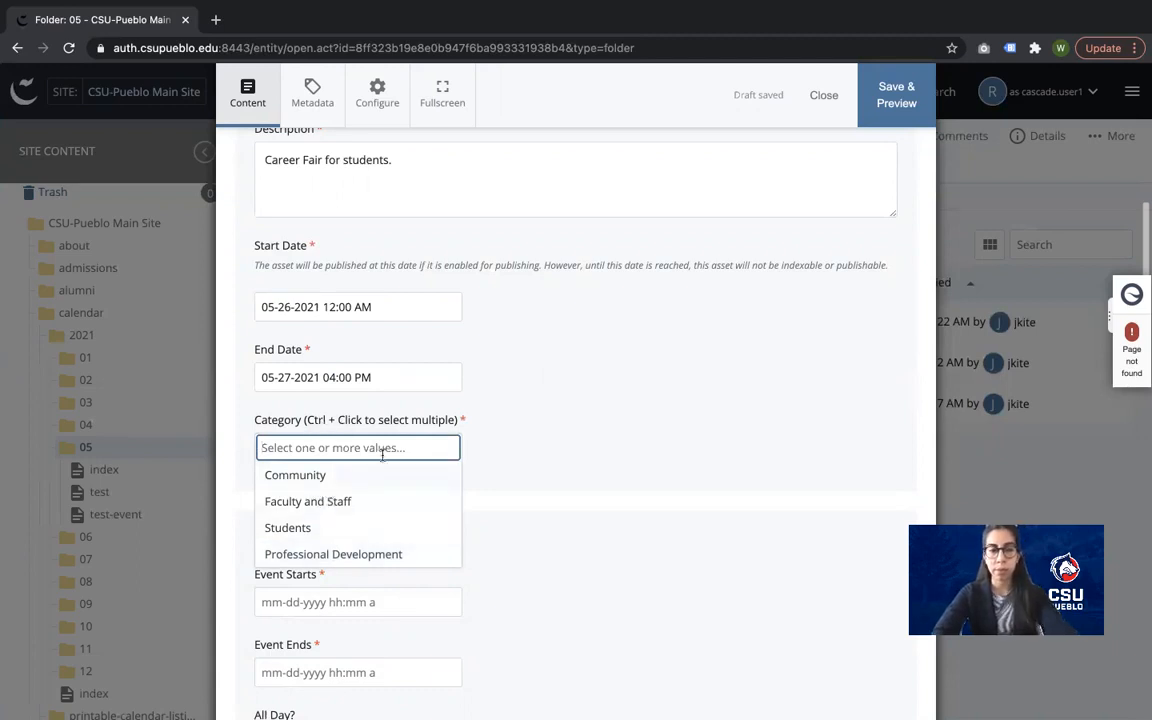
{"action": "left_click", "coordinate": [360, 477]}
{"action": "left_click", "coordinate": [359, 480]}
{"action": "left_click", "coordinate": [308, 476]}
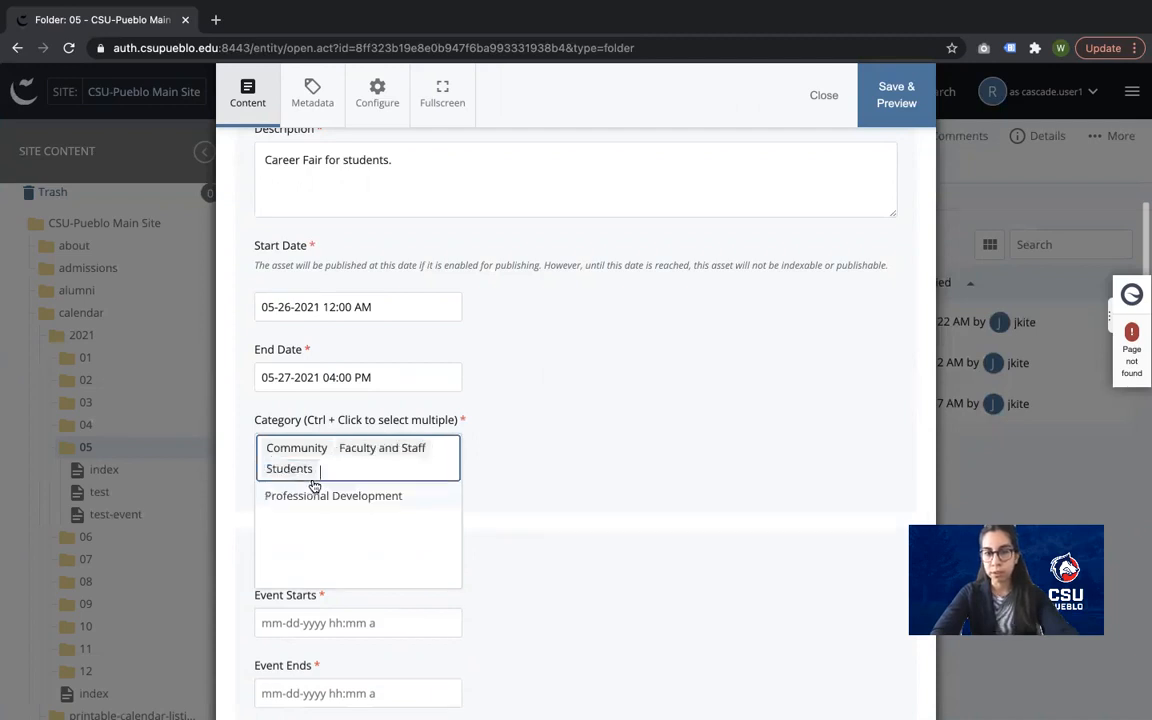
{"action": "left_click", "coordinate": [314, 496]}
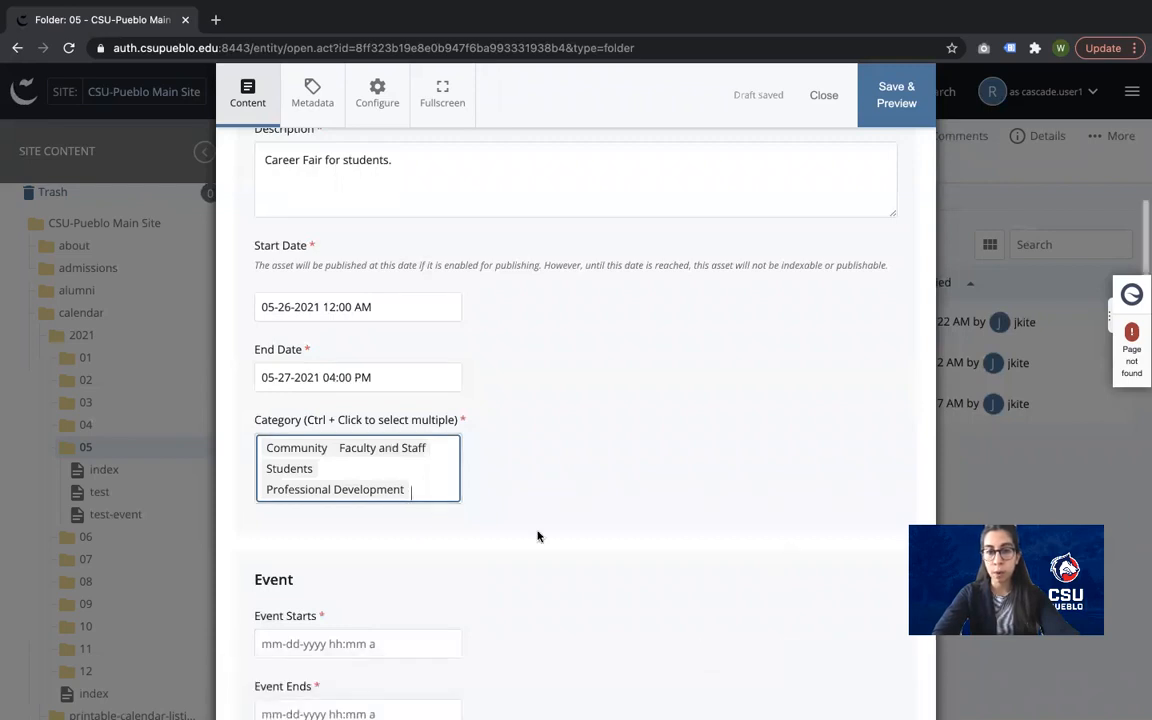
Step: Remove Professional Development, Community, and Faculty and Staff from the event's categories, keeping only Students
{"action": "left_click", "coordinate": [403, 497]}
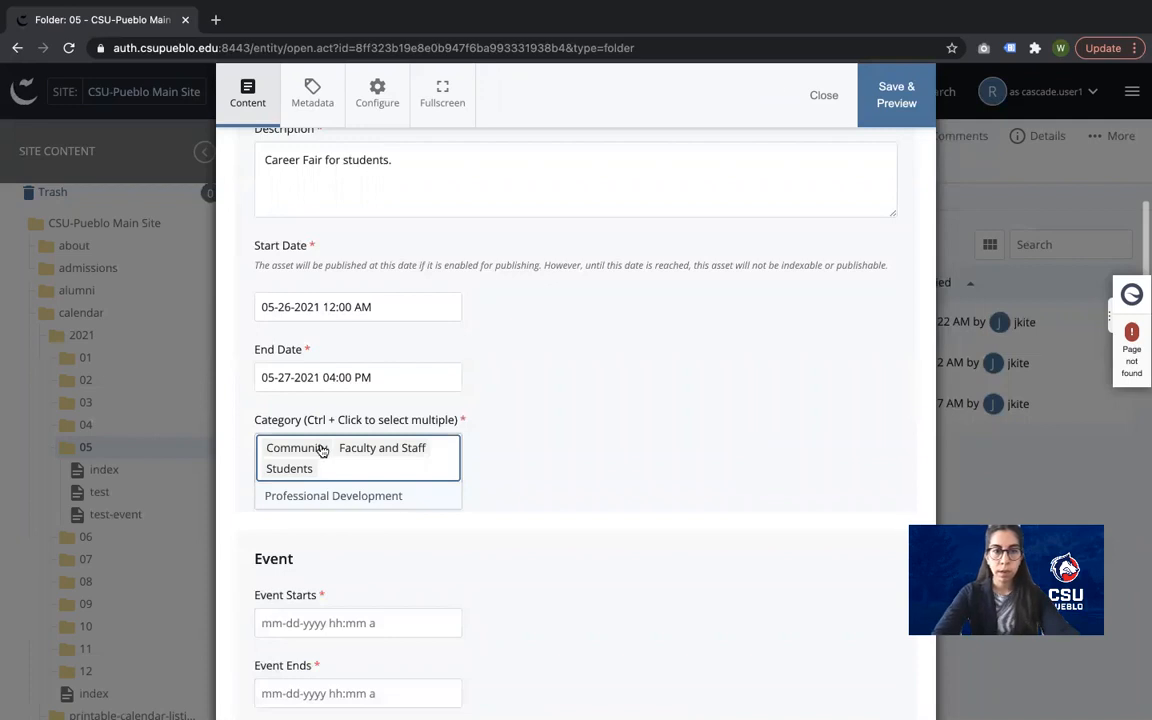
{"action": "left_click", "coordinate": [289, 447]}
{"action": "left_click", "coordinate": [325, 449]}
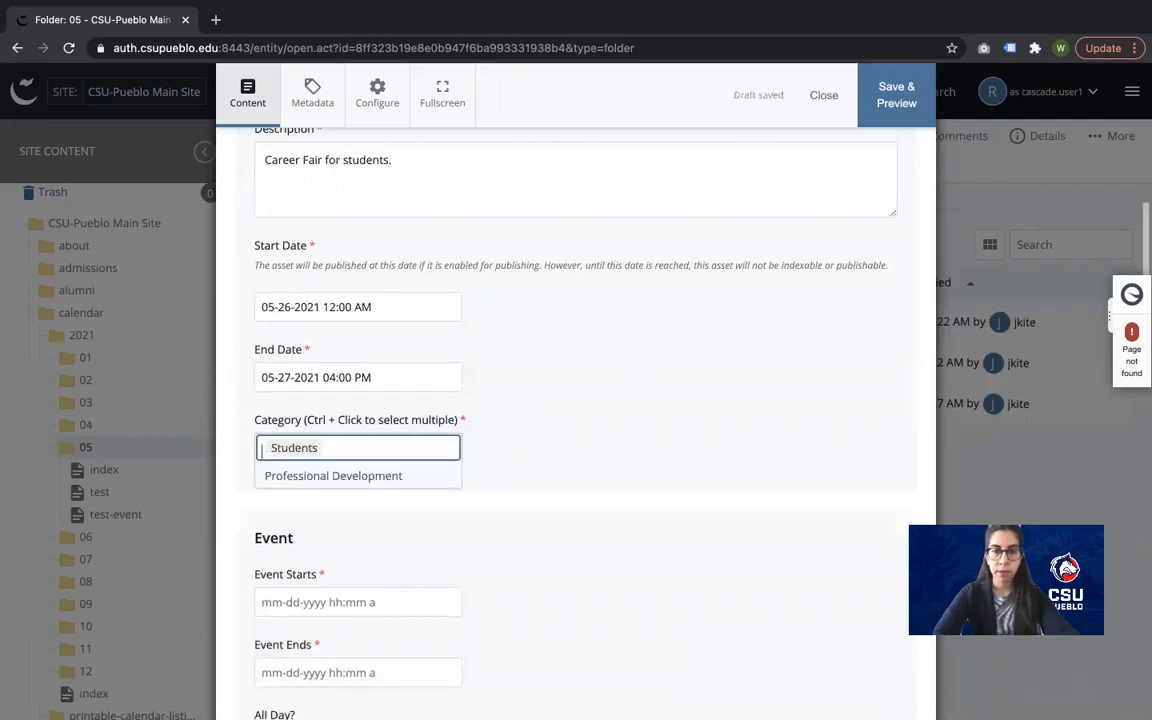
{"action": "left_click", "coordinate": [662, 378]}
{"action": "scroll", "coordinate": [662, 378], "scroll_direction": "down", "scroll_amount": 5}
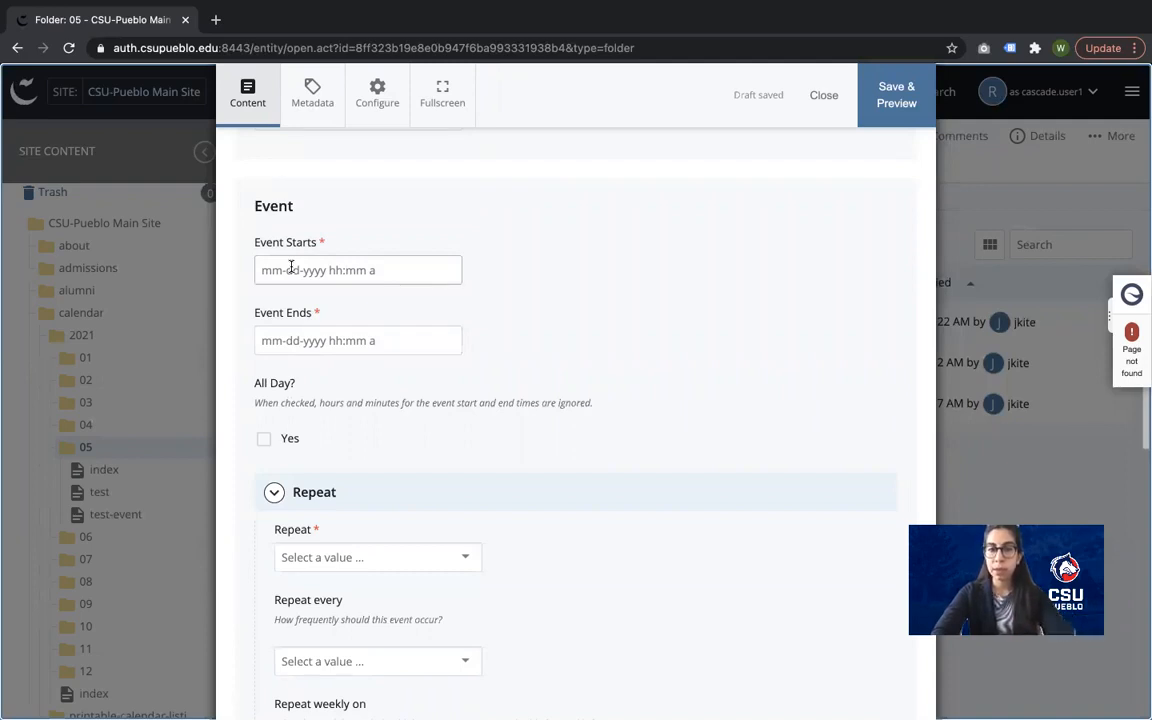
{"action": "left_click", "coordinate": [291, 269]}
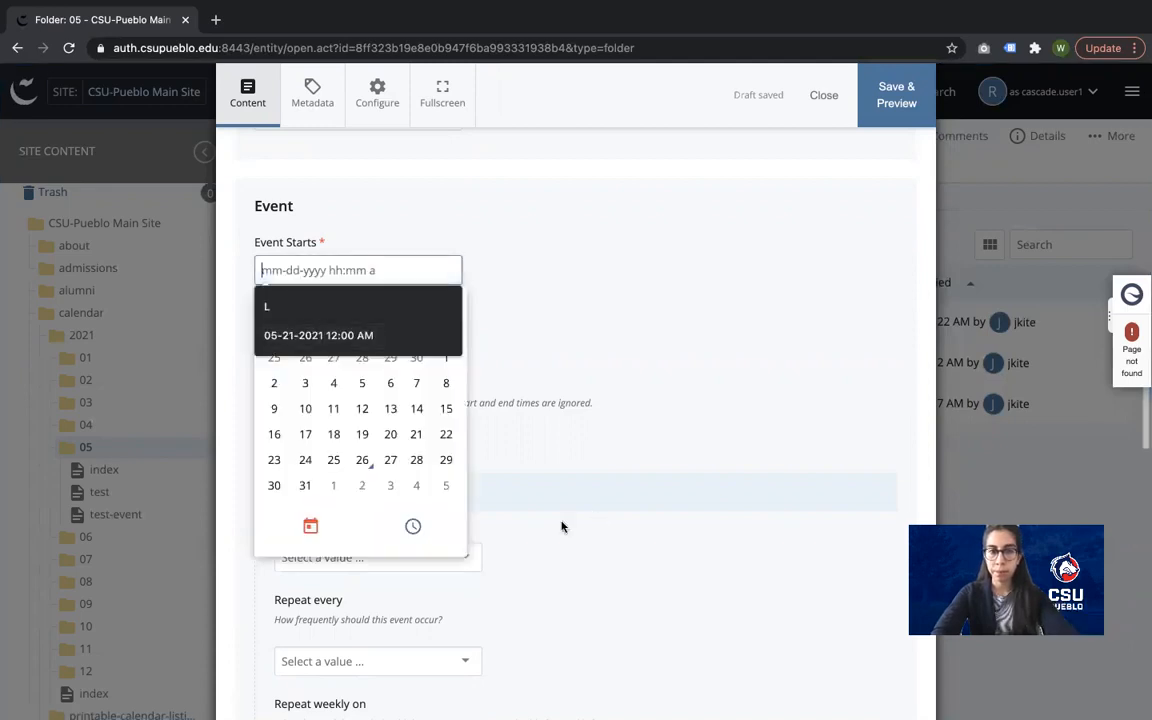
{"action": "left_click", "coordinate": [393, 462]}
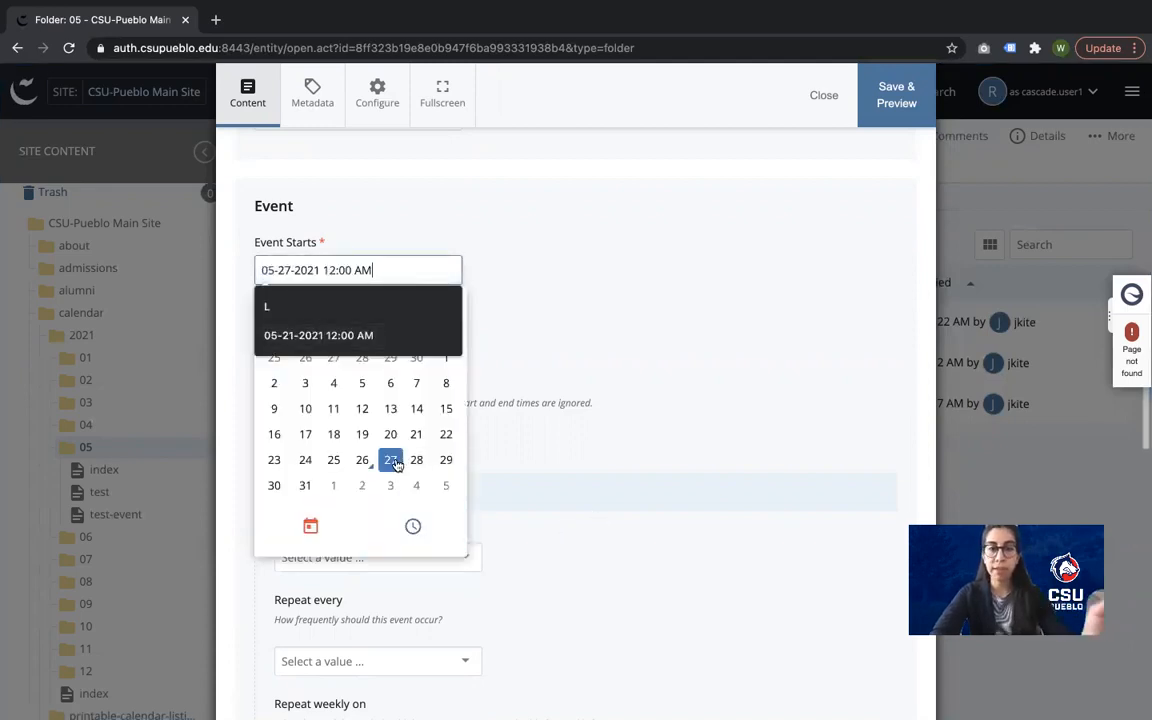
{"action": "left_click", "coordinate": [328, 271]}
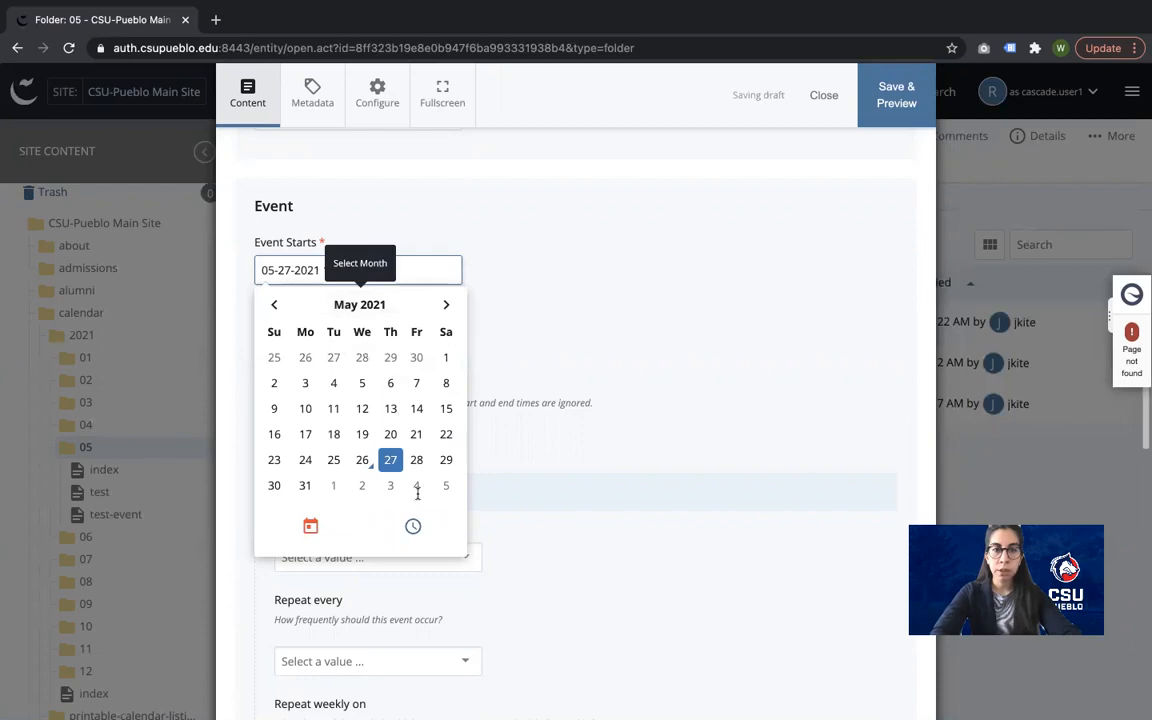
{"action": "left_click", "coordinate": [413, 526]}
{"action": "left_click", "coordinate": [288, 378]}
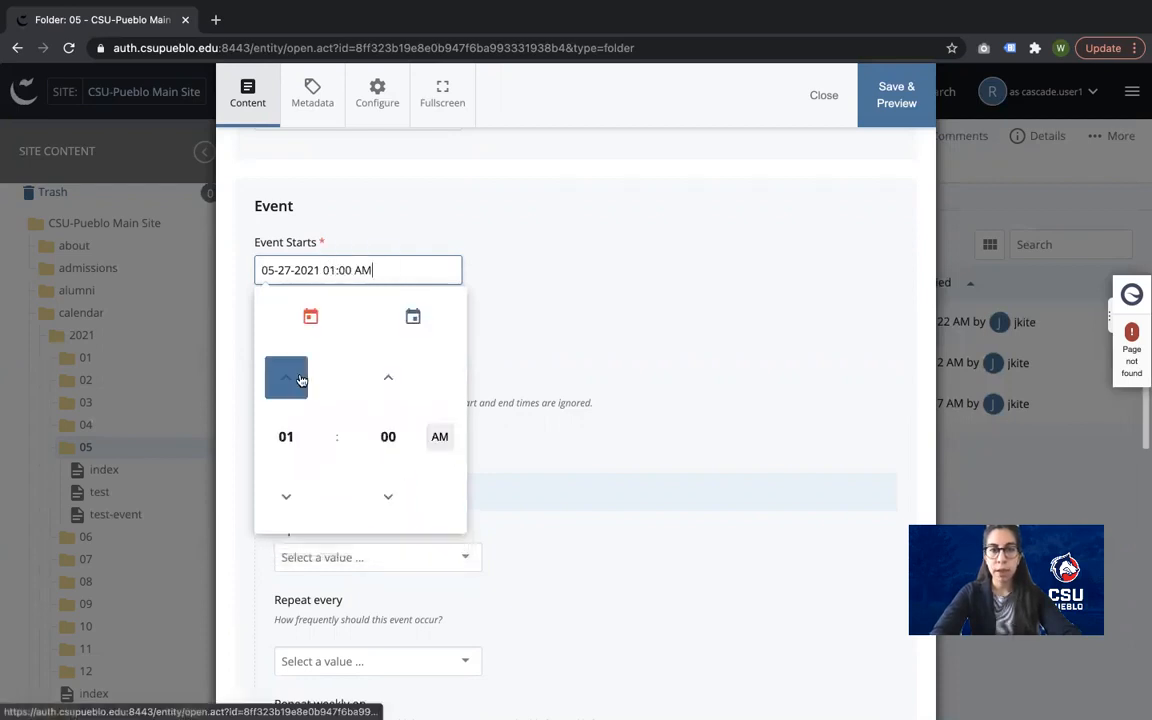
{"action": "left_click", "coordinate": [300, 379]}
{"action": "left_click", "coordinate": [440, 437]}
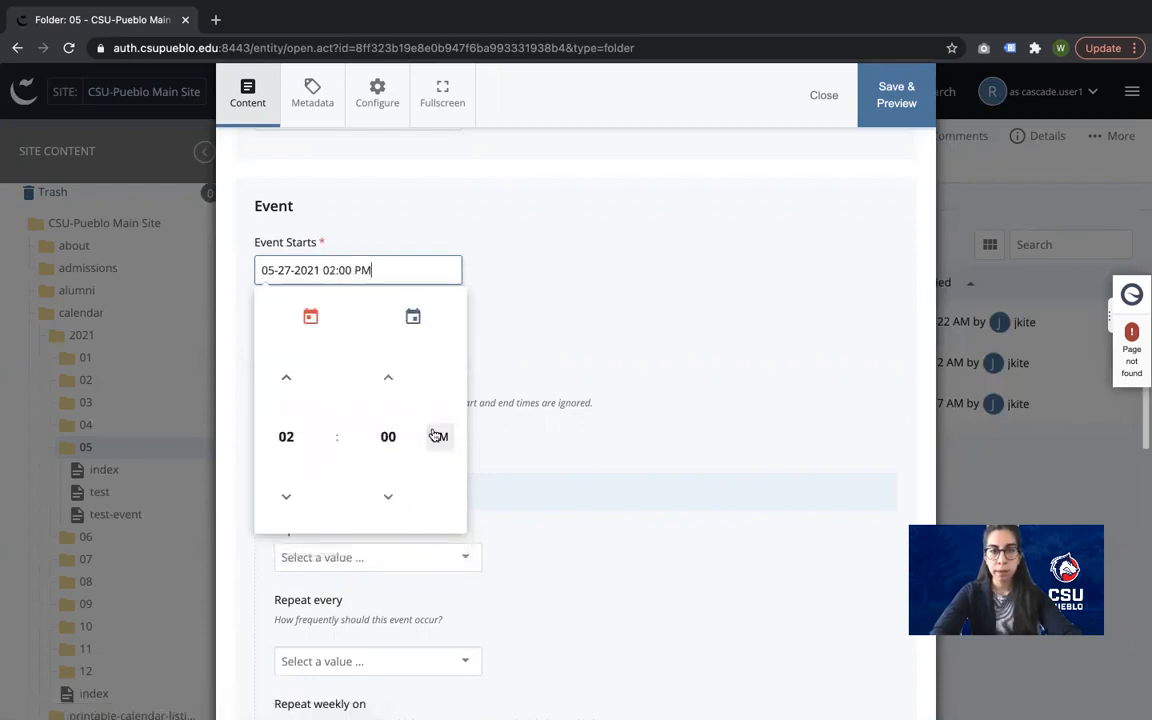
{"action": "left_click", "coordinate": [595, 277]}
{"action": "left_click", "coordinate": [310, 341]}
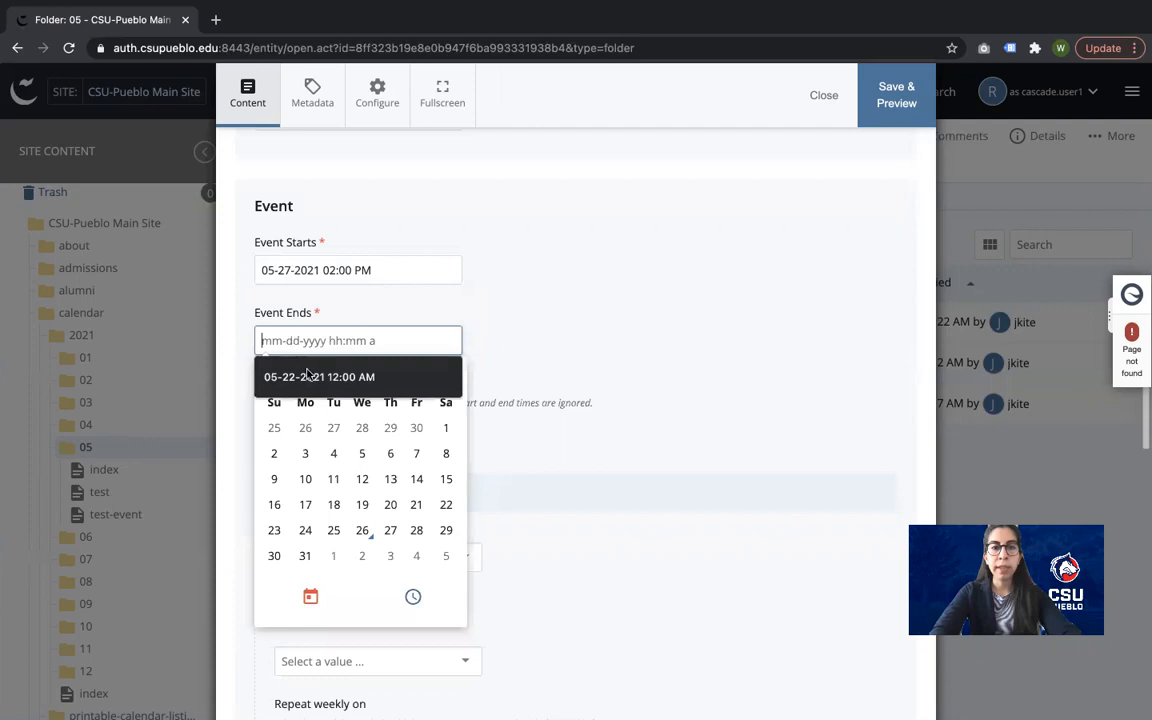
{"action": "left_click", "coordinate": [392, 532]}
{"action": "left_click", "coordinate": [412, 596]}
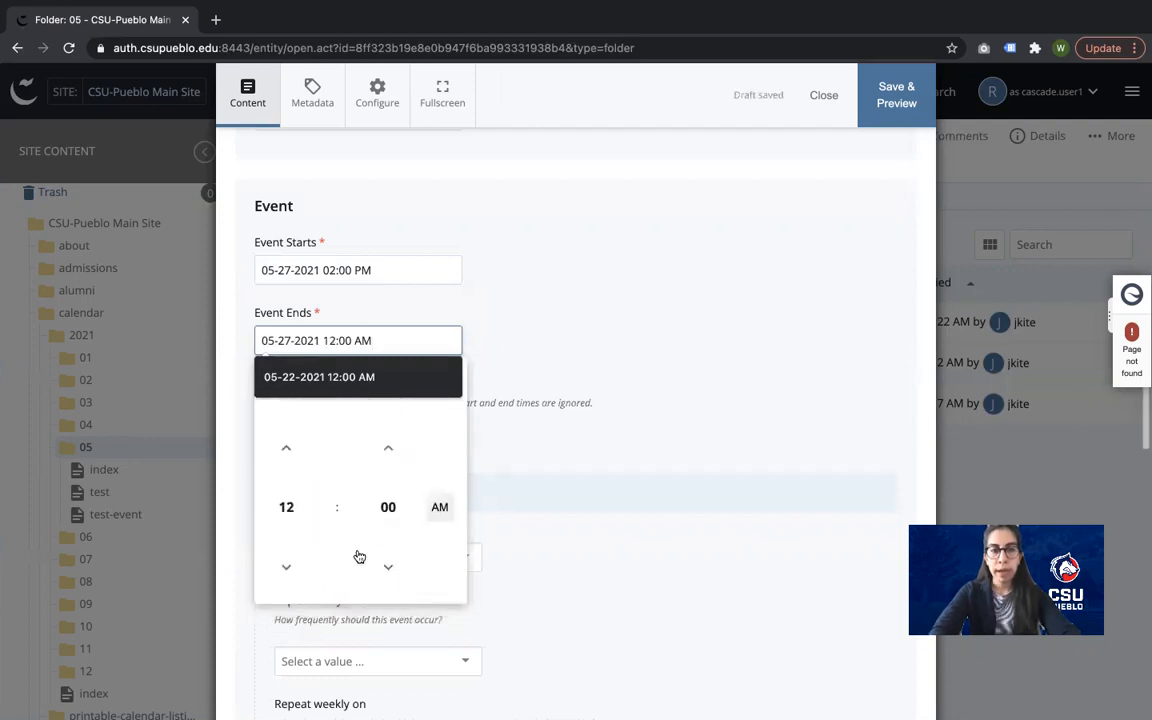
{"action": "left_click", "coordinate": [295, 458]}
{"action": "left_click", "coordinate": [295, 458]}
{"action": "left_click", "coordinate": [295, 458]}
{"action": "left_click", "coordinate": [295, 458]}
{"action": "left_click", "coordinate": [439, 509]}
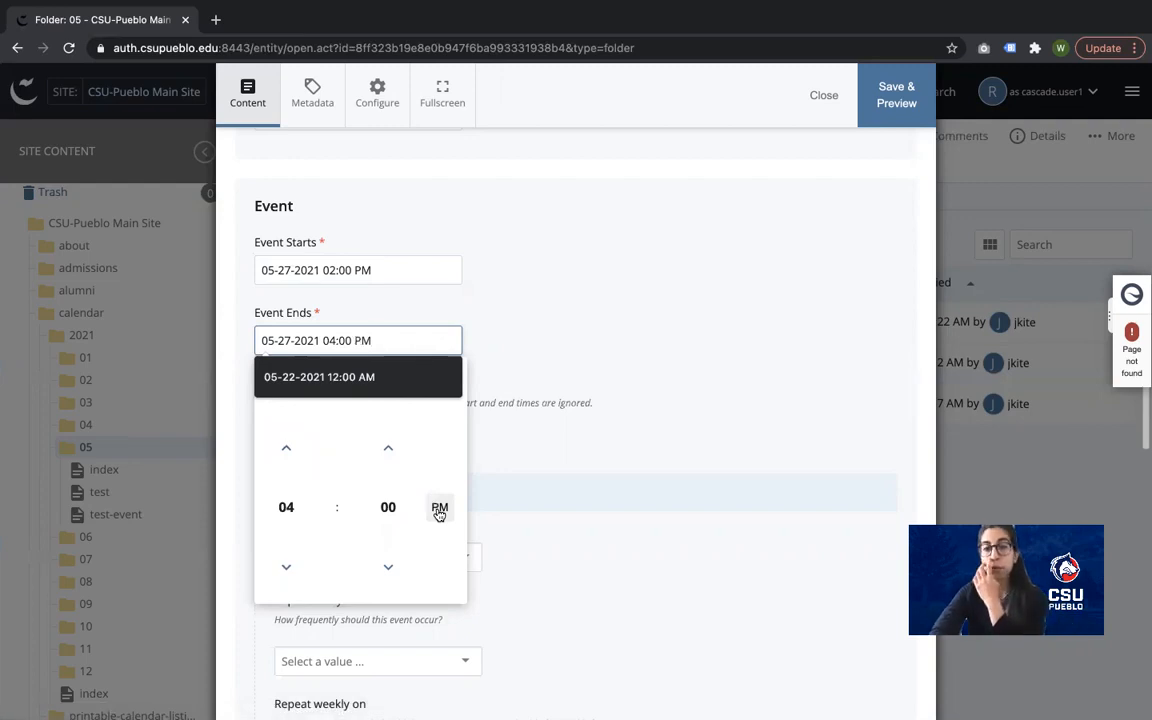
{"action": "left_click", "coordinate": [547, 448]}
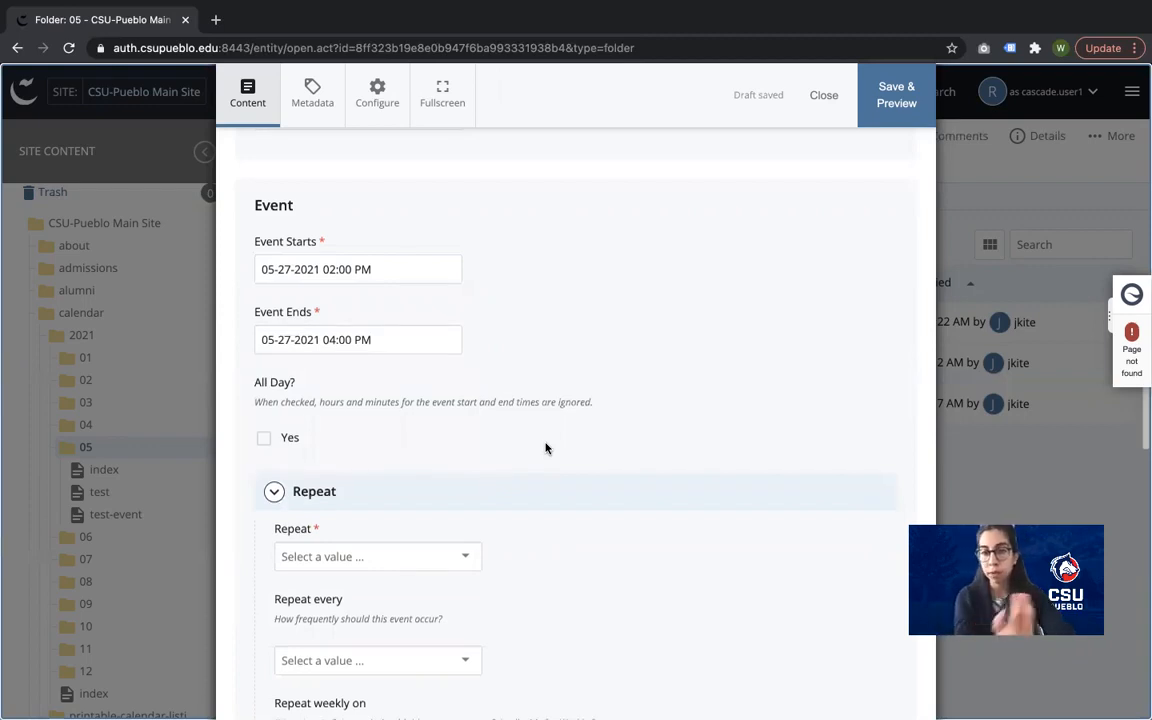
Step: Mark the event as all day and clear that option again
{"action": "scroll", "coordinate": [368, 386], "scroll_direction": "down", "scroll_amount": 1}
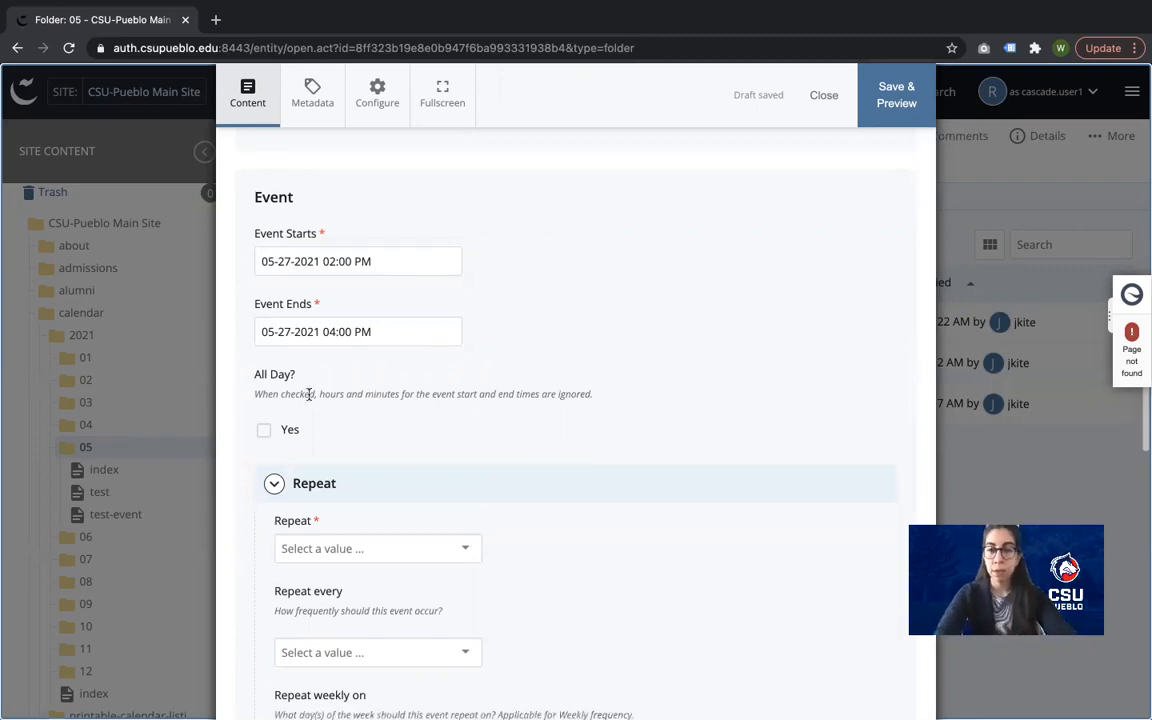
{"action": "left_click", "coordinate": [267, 438]}
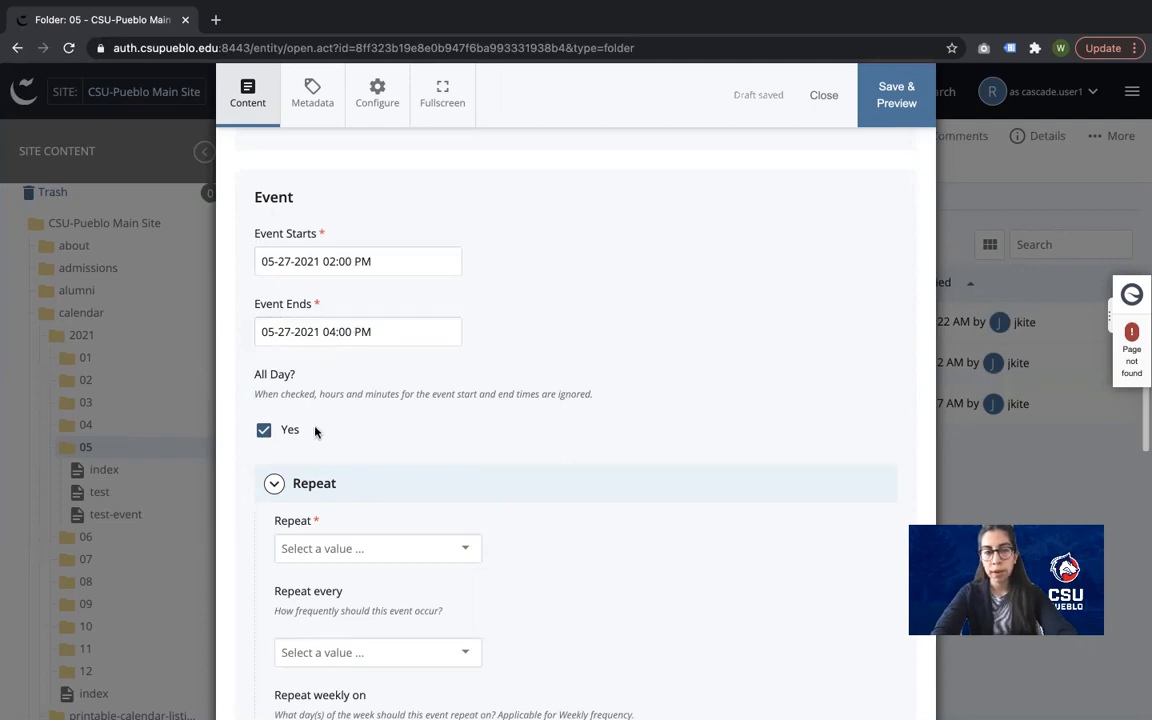
{"action": "left_click", "coordinate": [264, 431]}
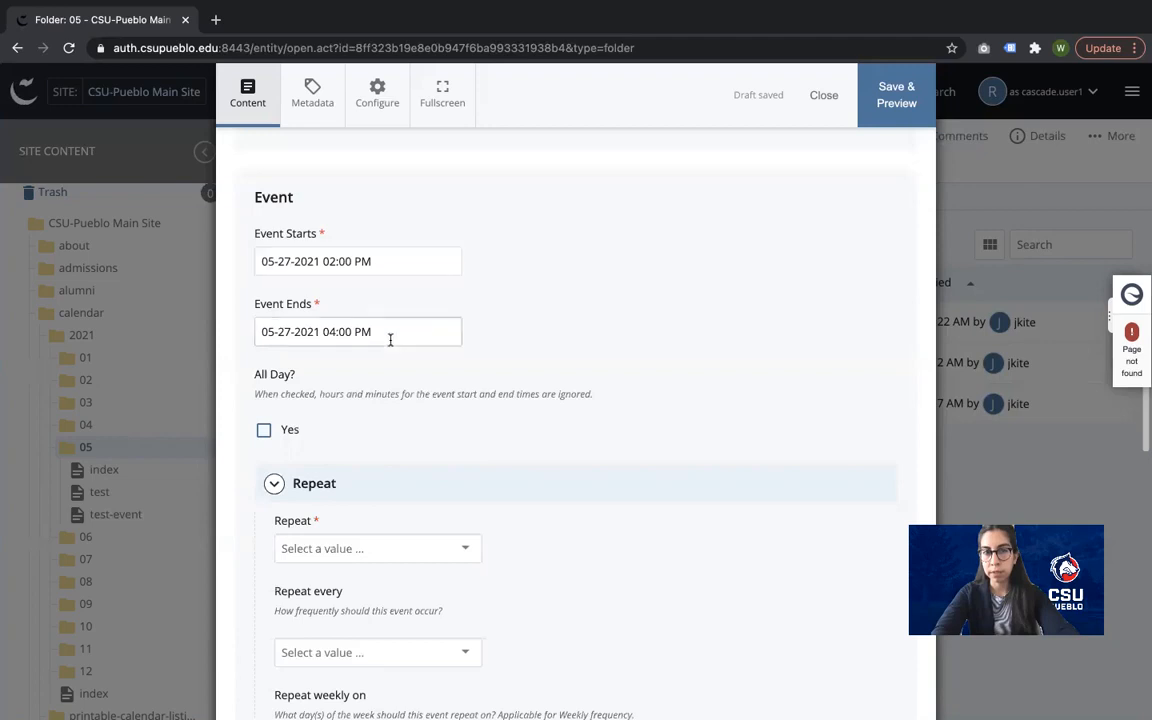
Step: Set the event's Repeat option to Once
{"action": "scroll", "coordinate": [390, 340], "scroll_direction": "down", "scroll_amount": 3}
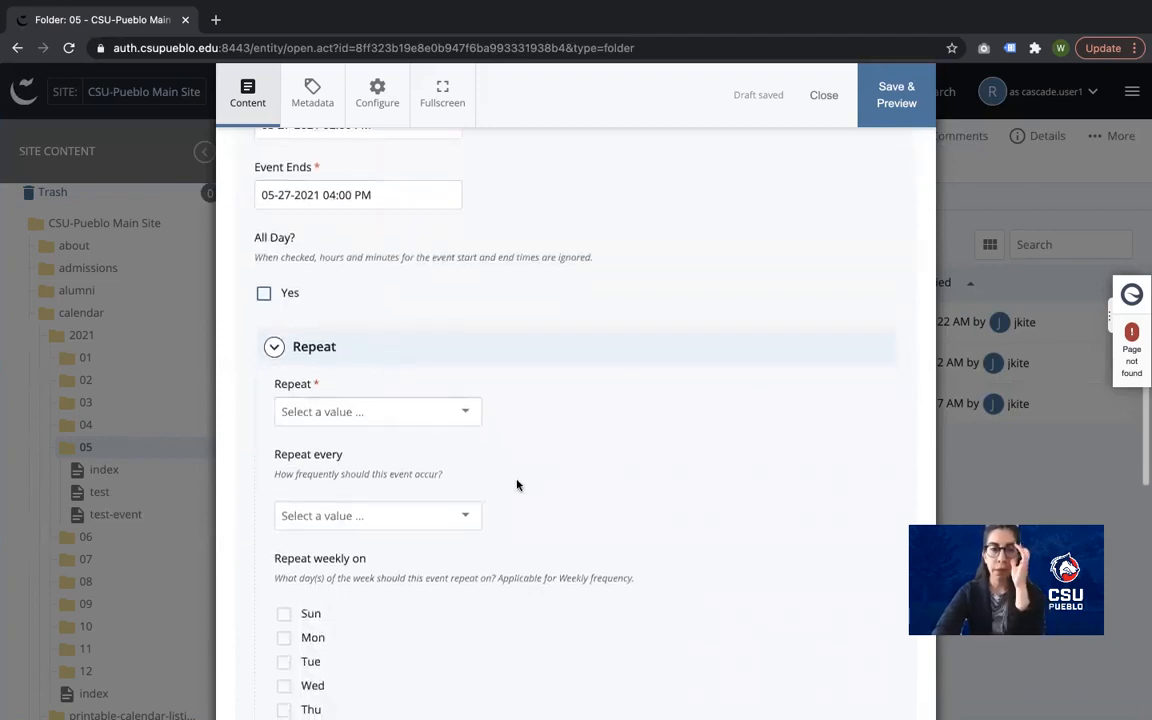
{"action": "scroll", "coordinate": [464, 430], "scroll_direction": "down", "scroll_amount": 2}
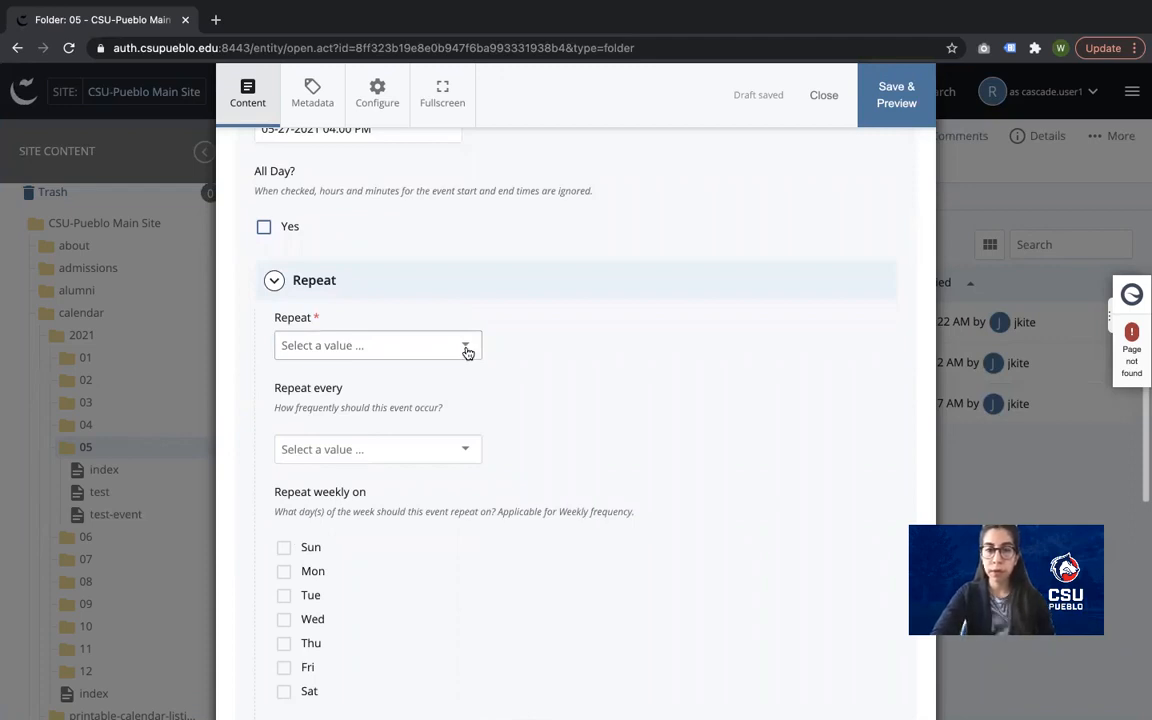
{"action": "left_click", "coordinate": [463, 345]}
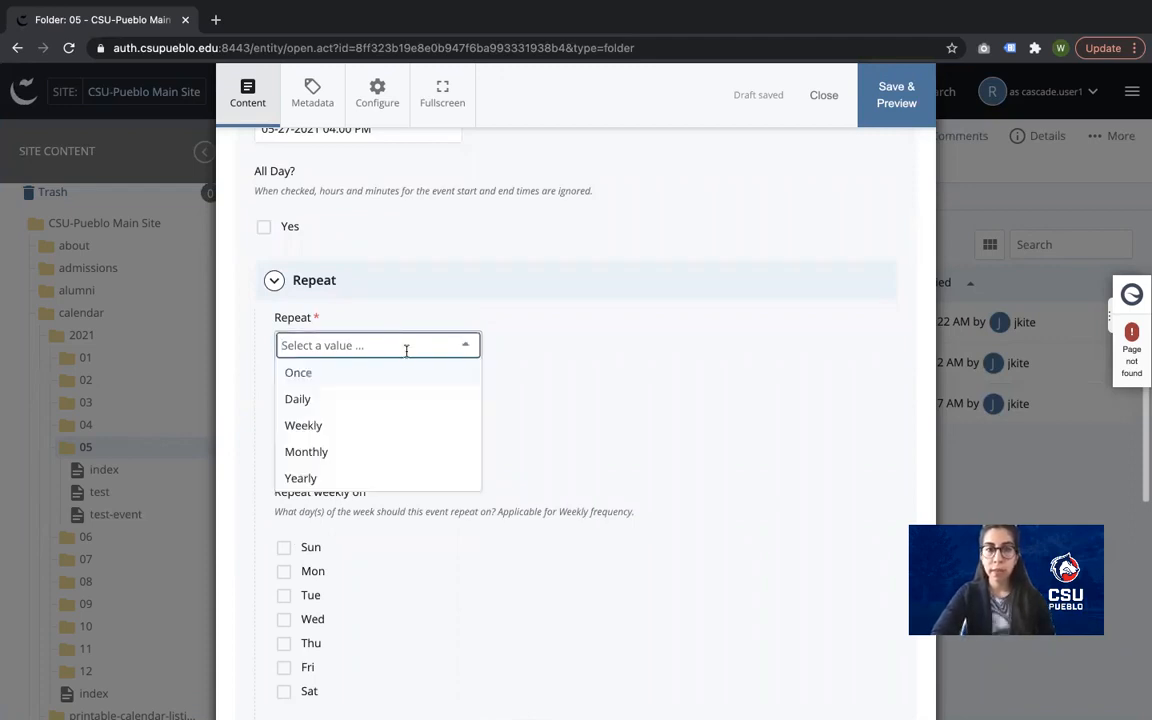
{"action": "left_click", "coordinate": [298, 369]}
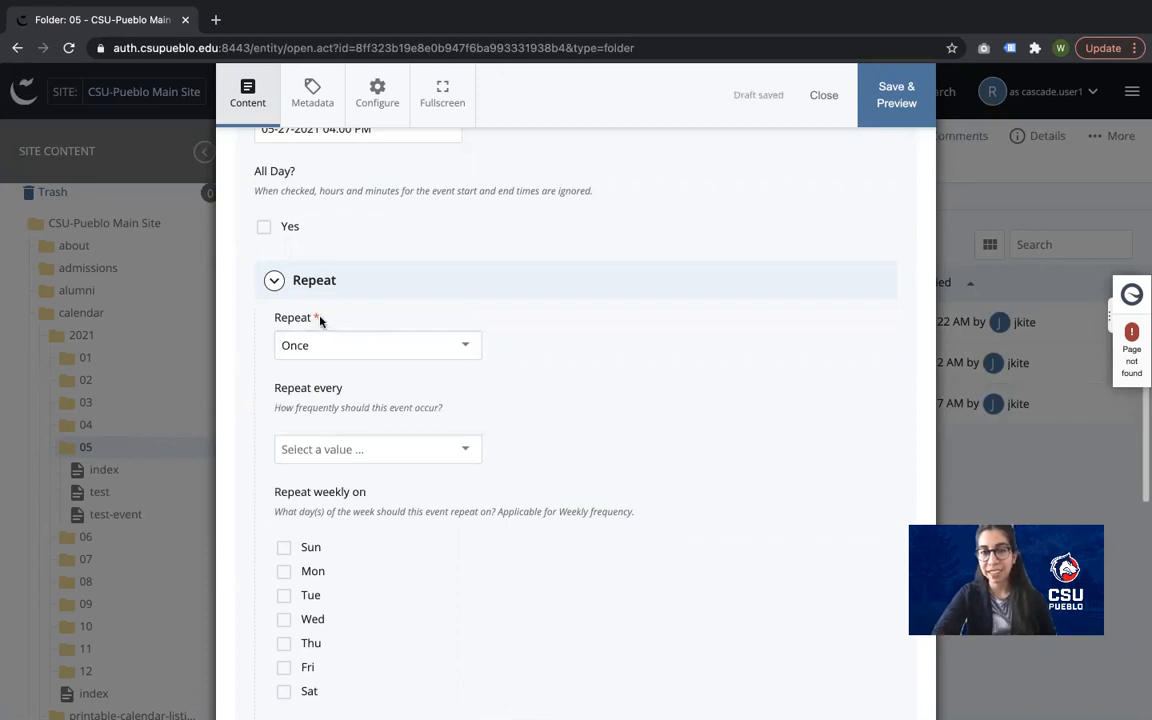
{"action": "left_click", "coordinate": [292, 345]}
{"action": "left_click", "coordinate": [310, 372]}
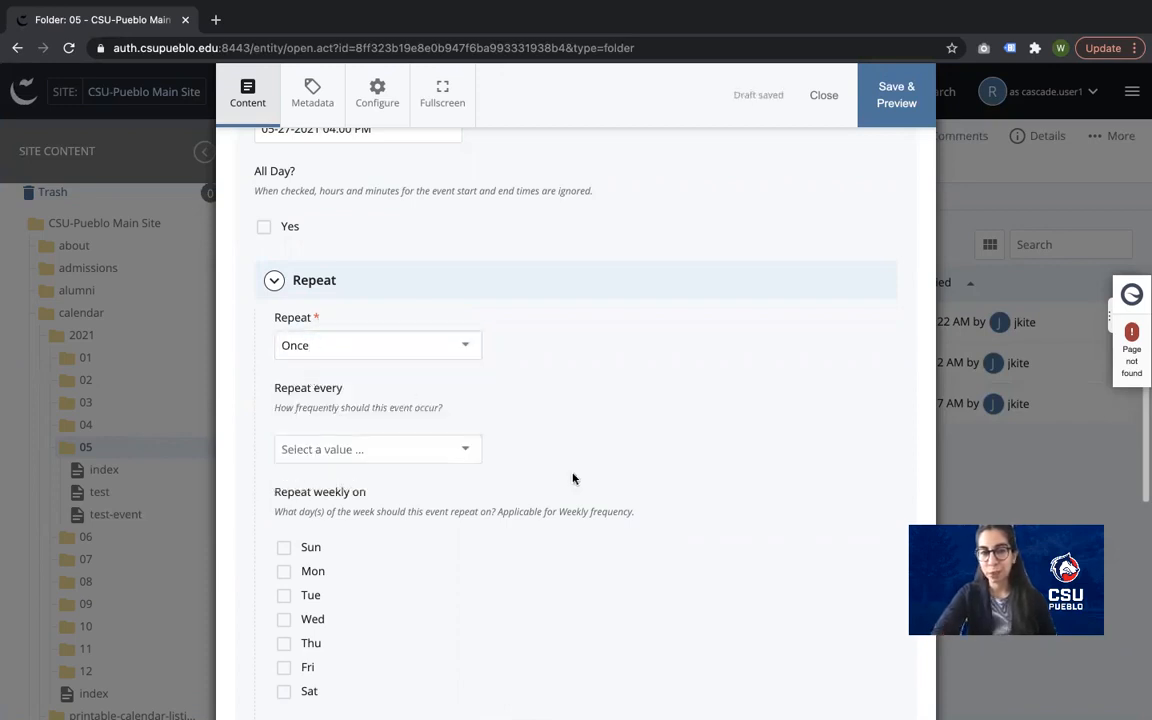
{"action": "scroll", "coordinate": [568, 476], "scroll_direction": "down", "scroll_amount": 1}
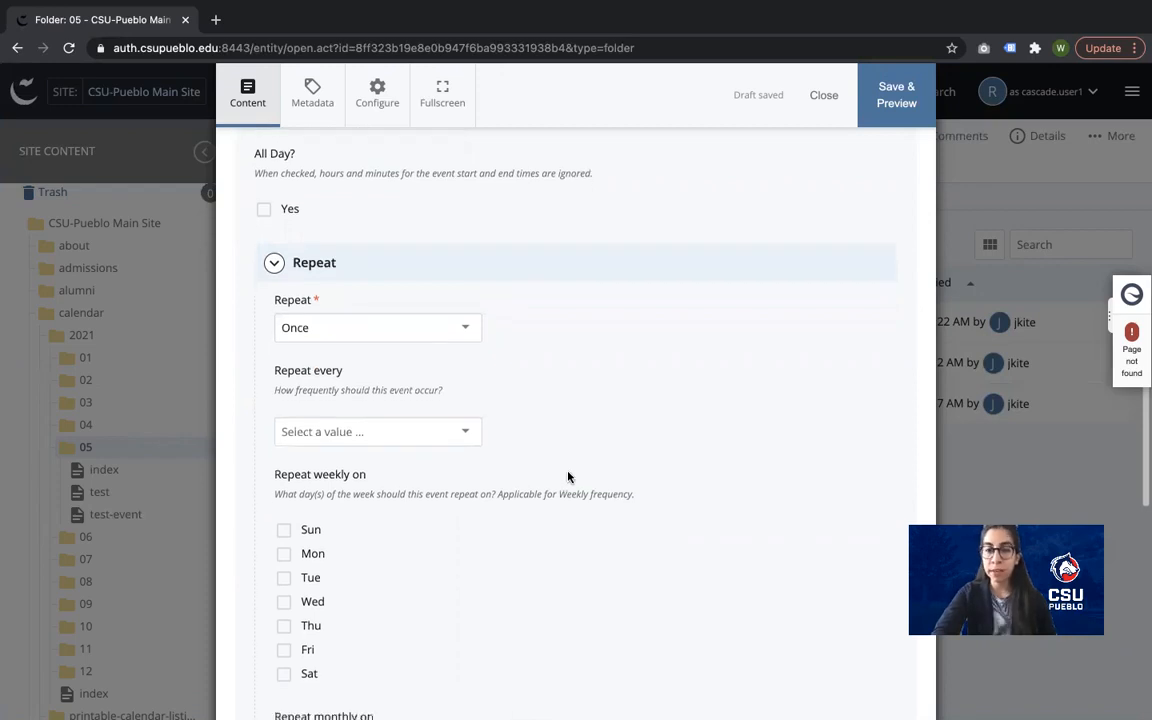
{"action": "scroll", "coordinate": [566, 470], "scroll_direction": "down", "scroll_amount": 3}
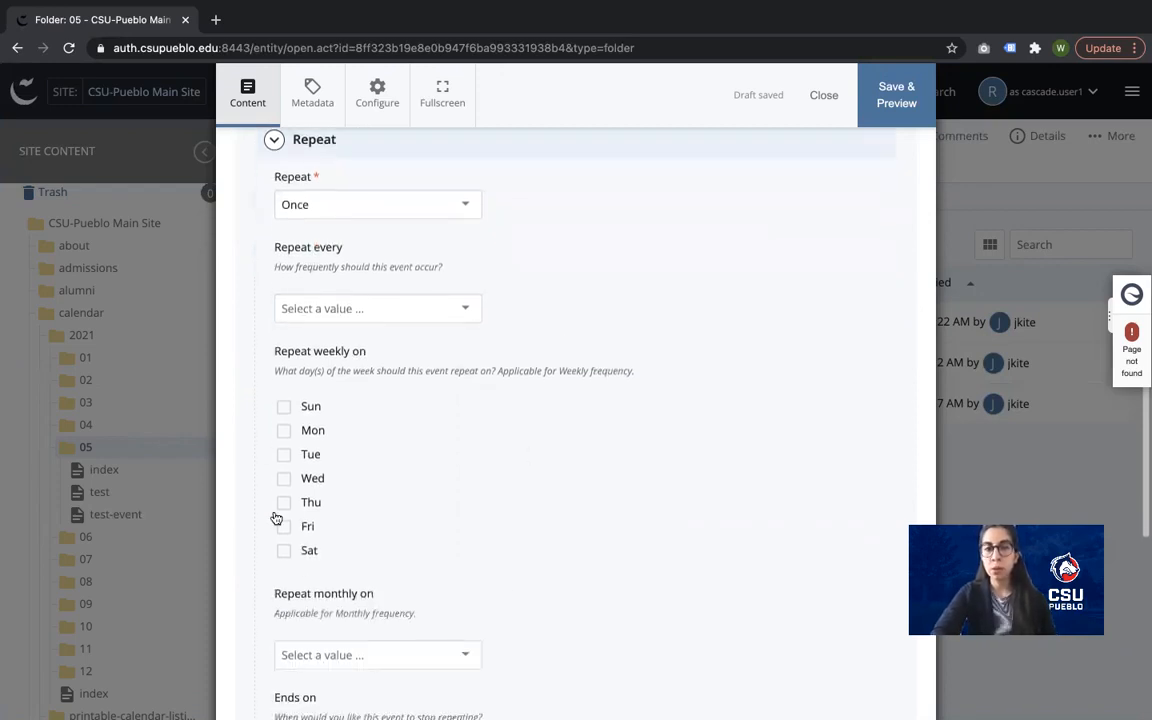
Step: Enter "Career Fair for students." as the event's Details text
{"action": "scroll", "coordinate": [458, 538], "scroll_direction": "down", "scroll_amount": 1}
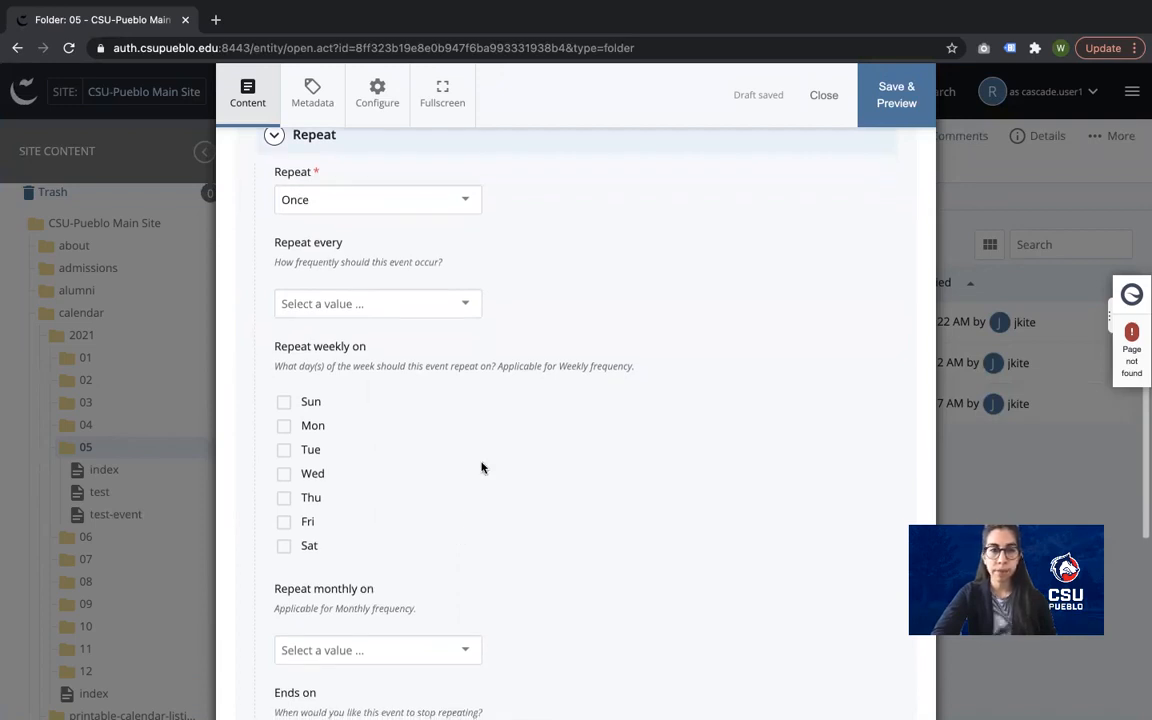
{"action": "scroll", "coordinate": [481, 467], "scroll_direction": "down", "scroll_amount": 5}
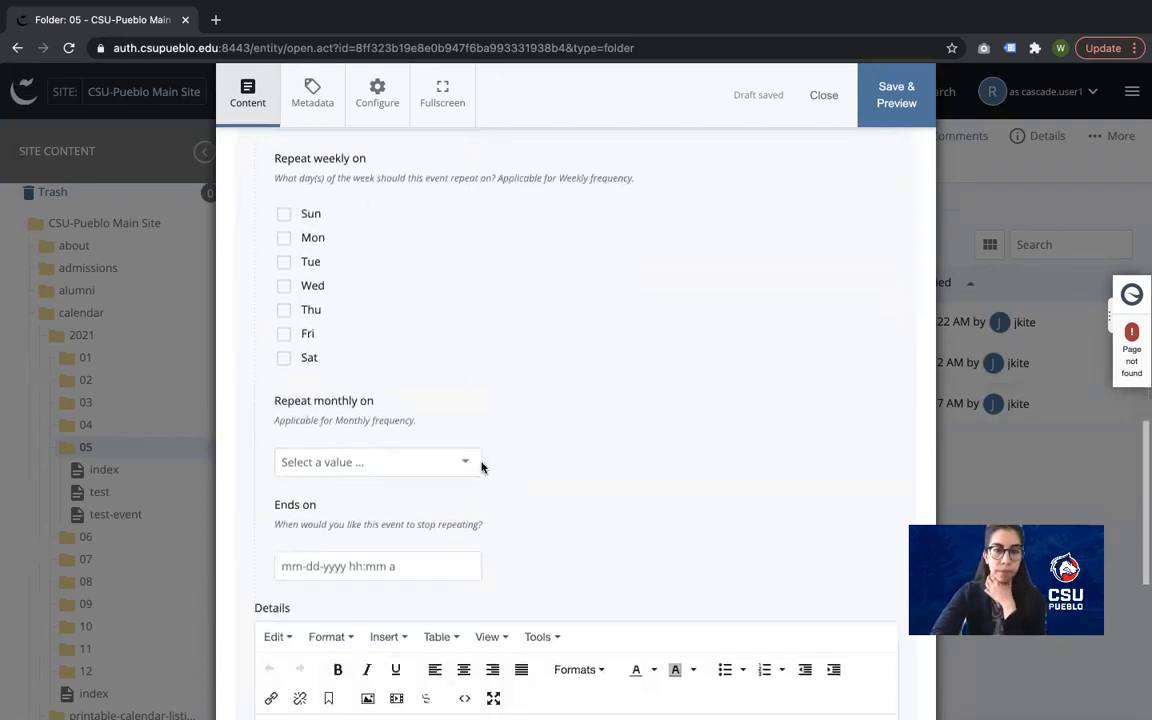
{"action": "scroll", "coordinate": [481, 467], "scroll_direction": "down", "scroll_amount": 6}
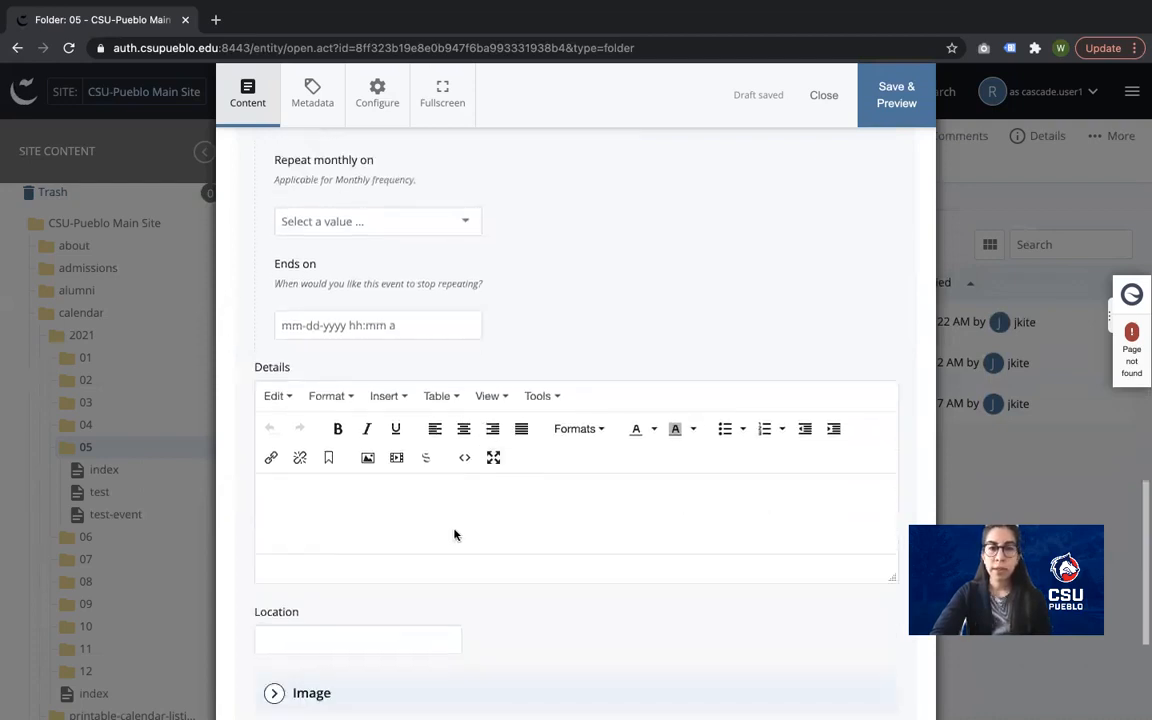
{"action": "left_click", "coordinate": [435, 531]}
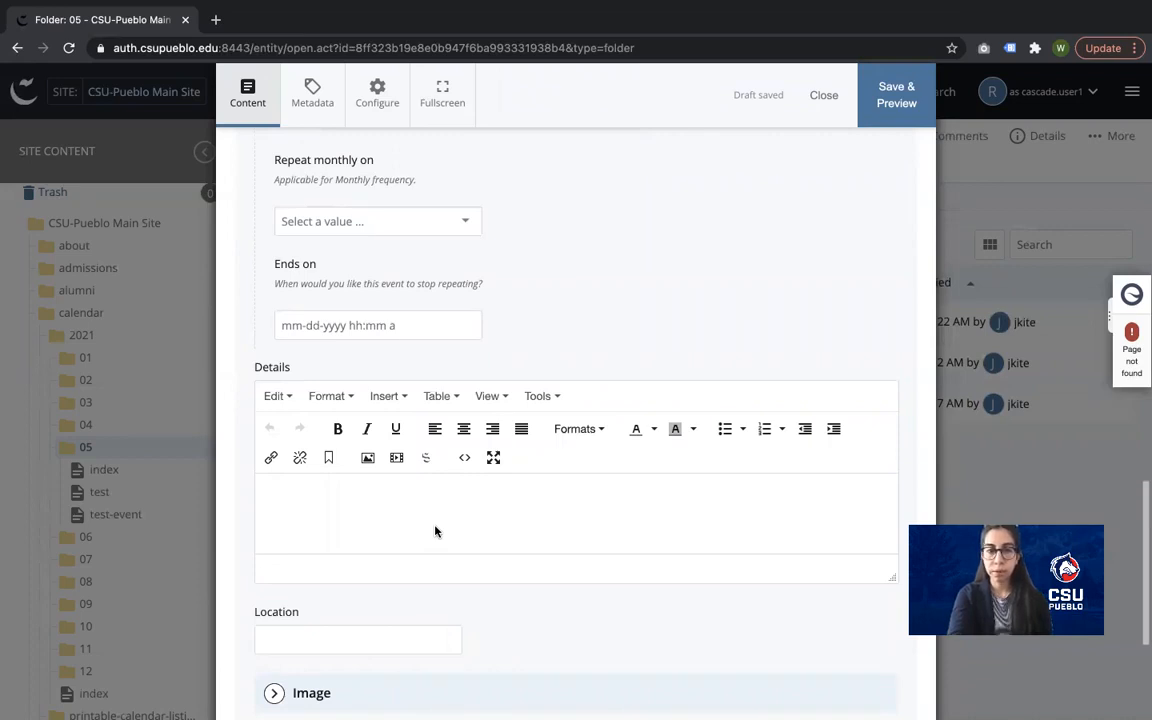
{"action": "type", "text": "Career Fair for students."}
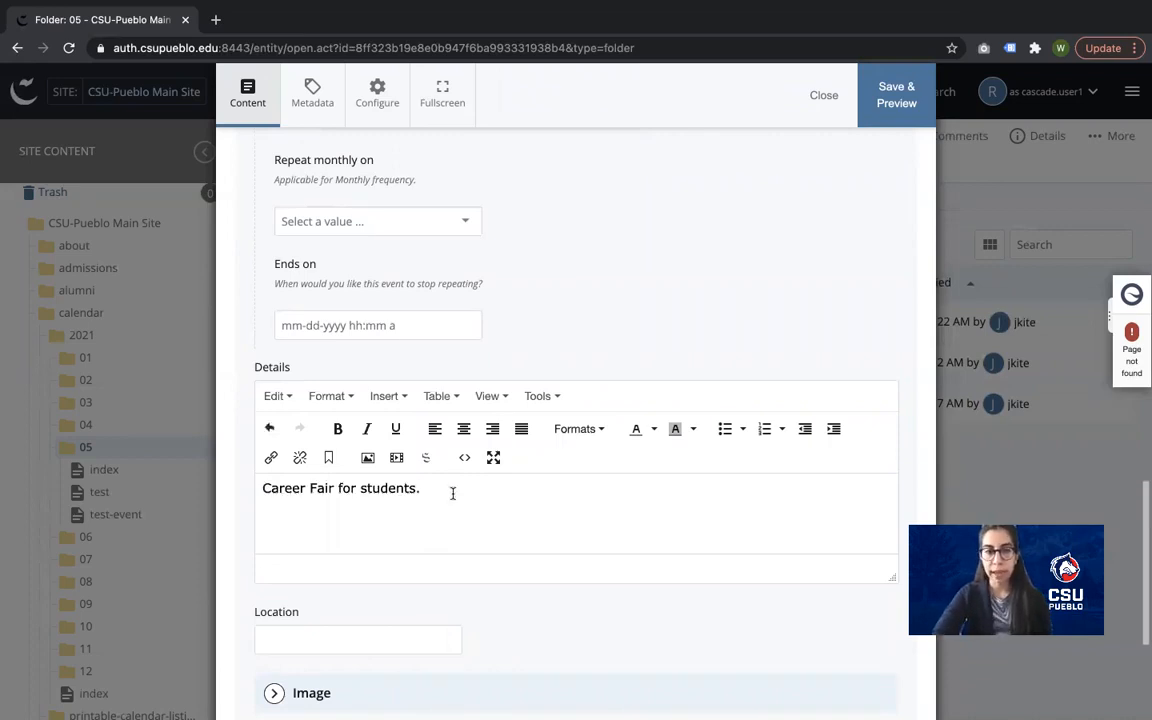
Step: Apply the paragraph block format to the "Career Fair for students." text in the event details
{"action": "scroll", "coordinate": [452, 493], "scroll_direction": "down", "scroll_amount": 2}
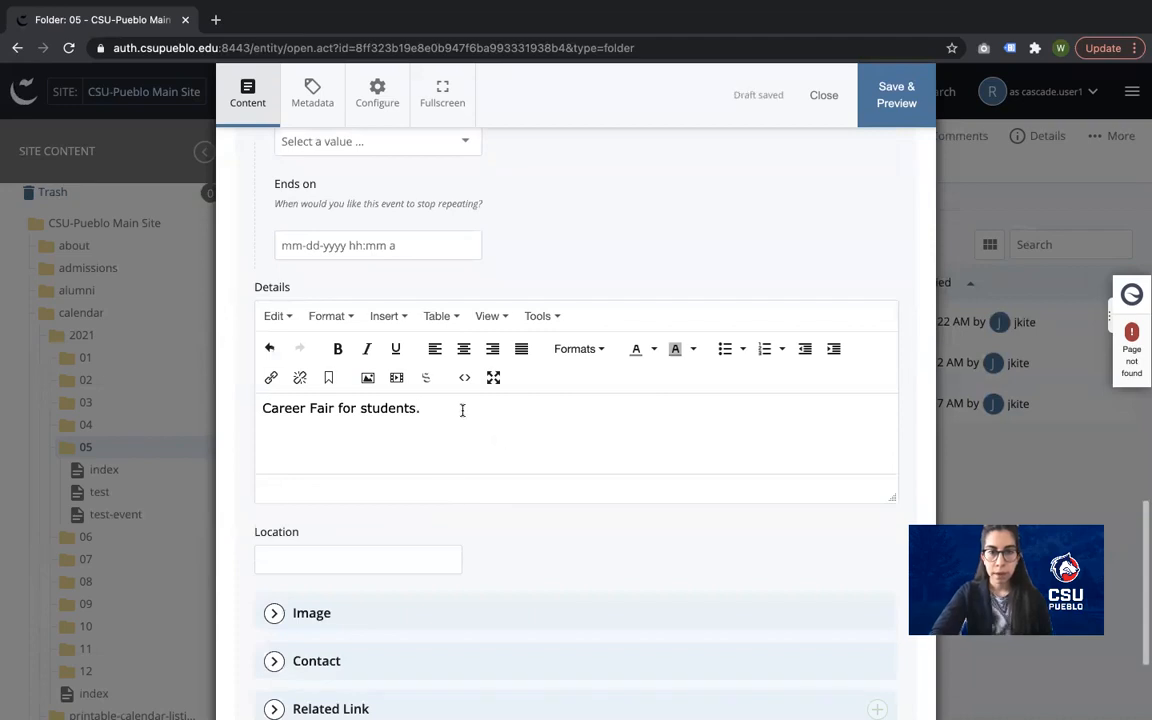
{"action": "left_click_drag", "start_coordinate": [462, 410], "coordinate": [221, 411]}
{"action": "left_click", "coordinate": [328, 316]}
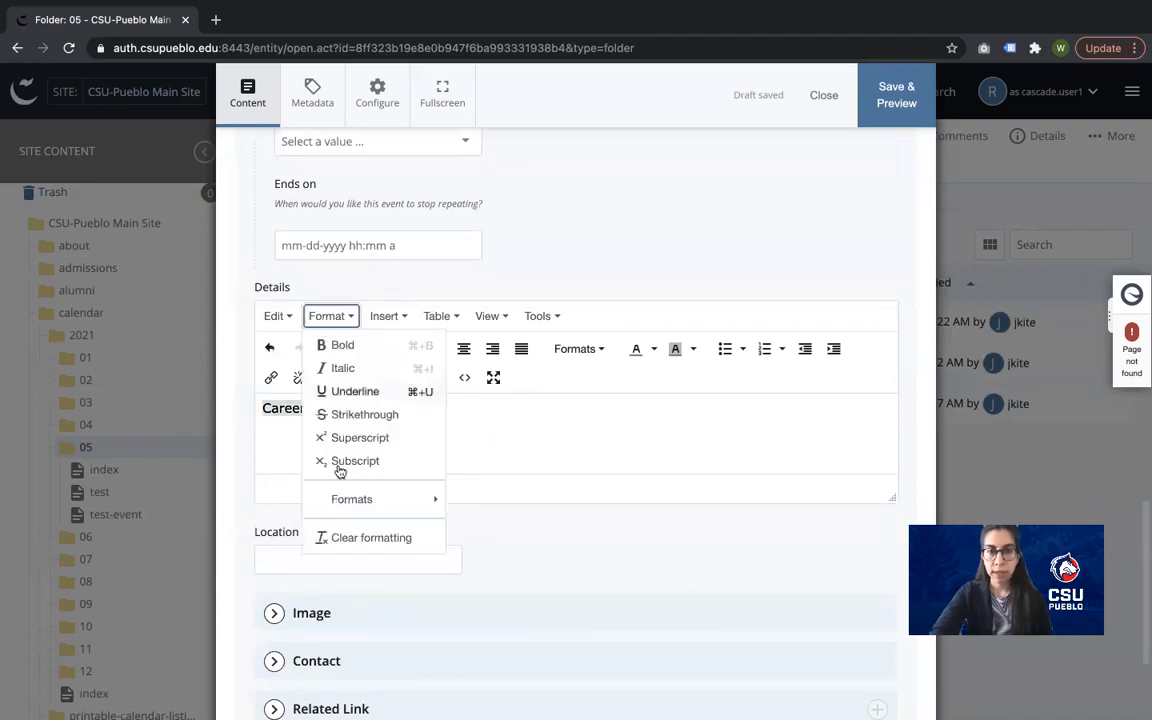
{"action": "mouse_move", "coordinate": [358, 510]}
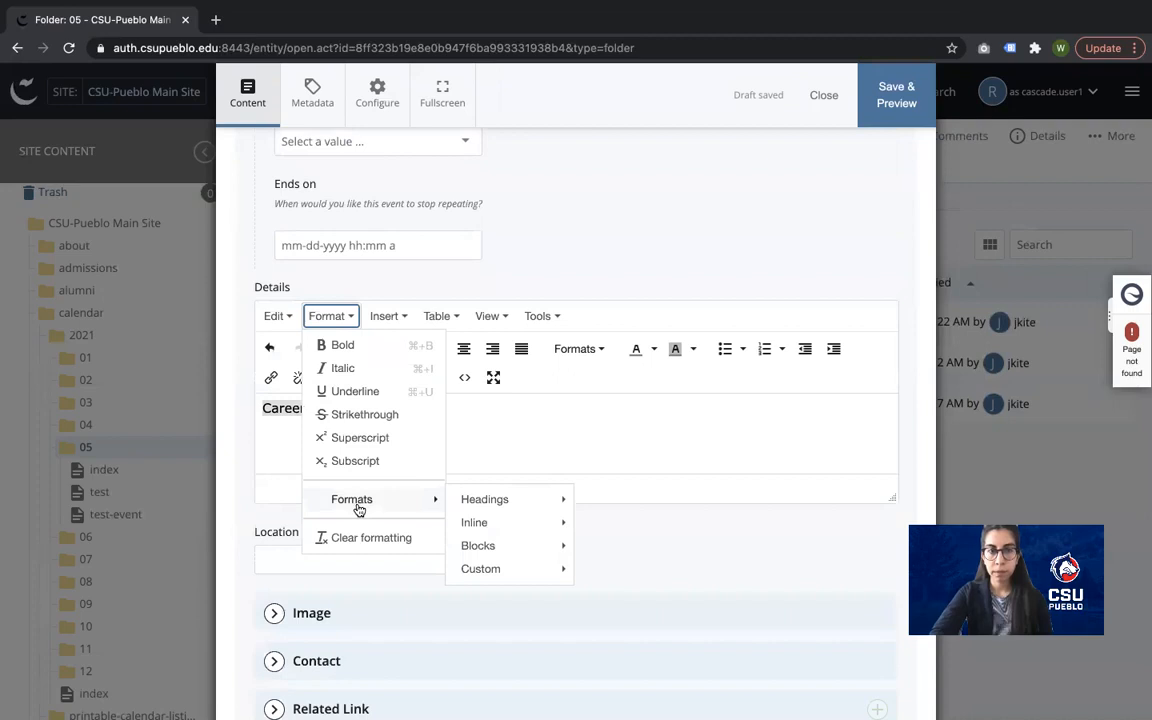
{"action": "mouse_move", "coordinate": [480, 501]}
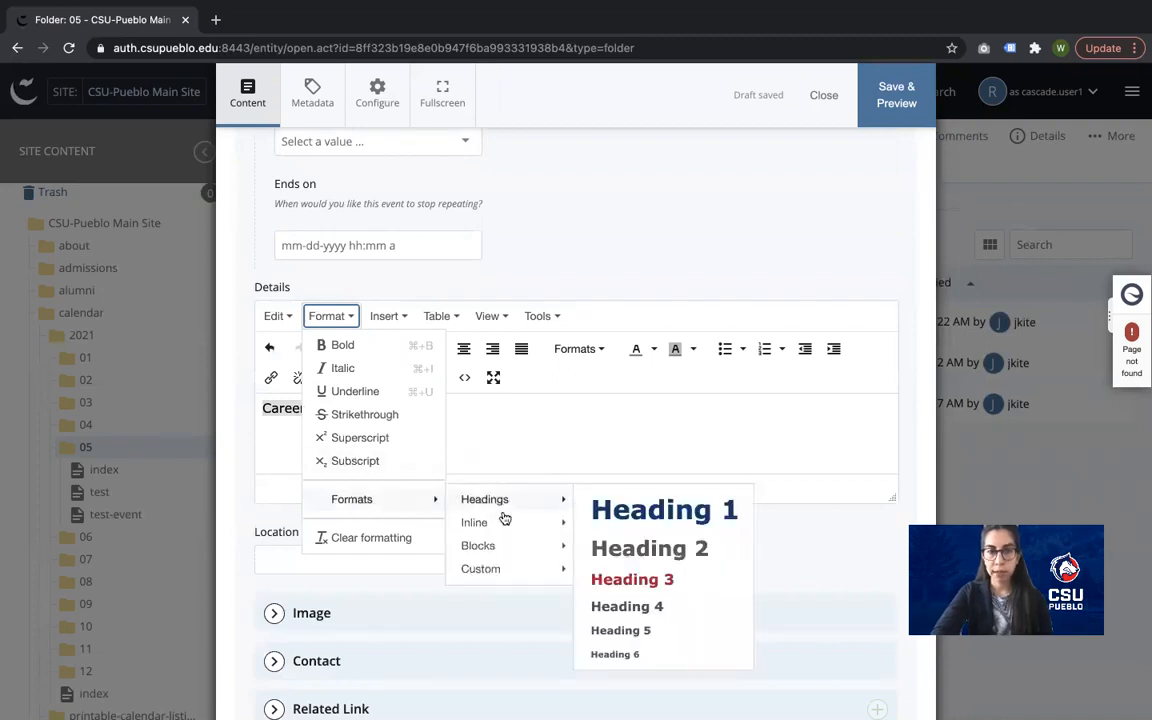
{"action": "mouse_move", "coordinate": [485, 547]}
{"action": "left_click", "coordinate": [600, 553]}
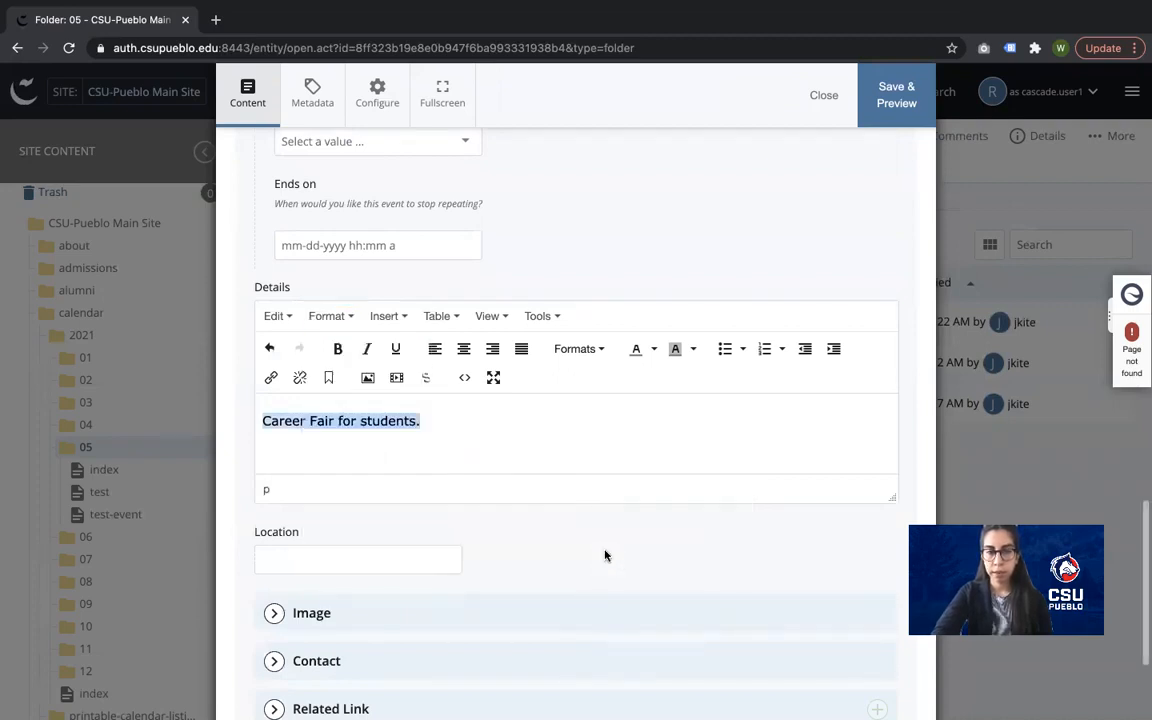
{"action": "left_click", "coordinate": [589, 494]}
Step: Set the event's Location to OSC Ballroom
{"action": "key", "text": "Tab"}
{"action": "scroll", "coordinate": [578, 535], "scroll_direction": "down", "scroll_amount": 2}
{"action": "left_click", "coordinate": [386, 363]}
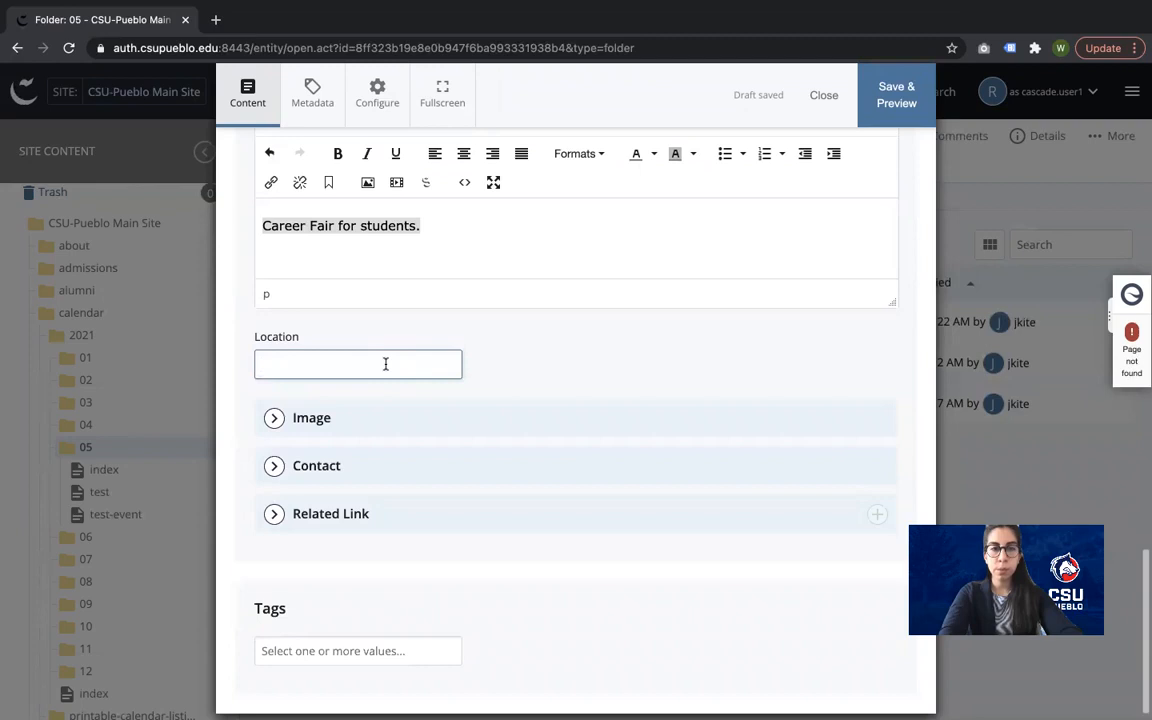
{"action": "type", "text": "OSC Ballroom"}
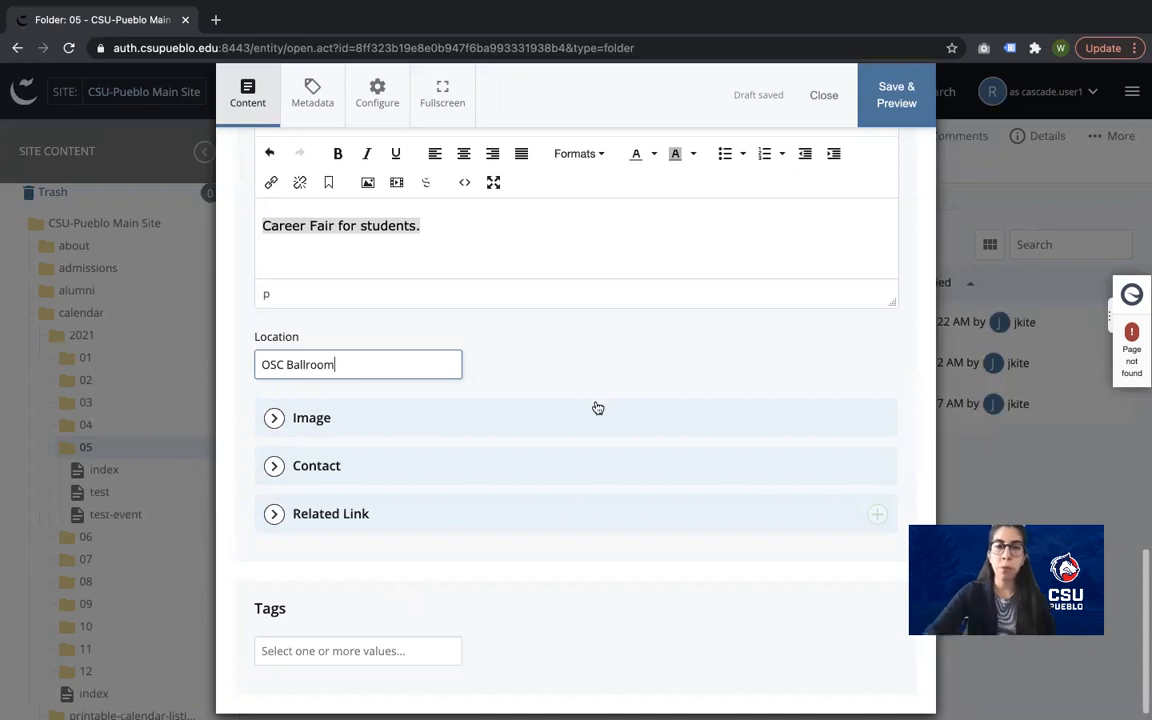
Step: Expand the Image, Contact and Related Link sections and examine their available fields and image size requirement
{"action": "left_click", "coordinate": [530, 465]}
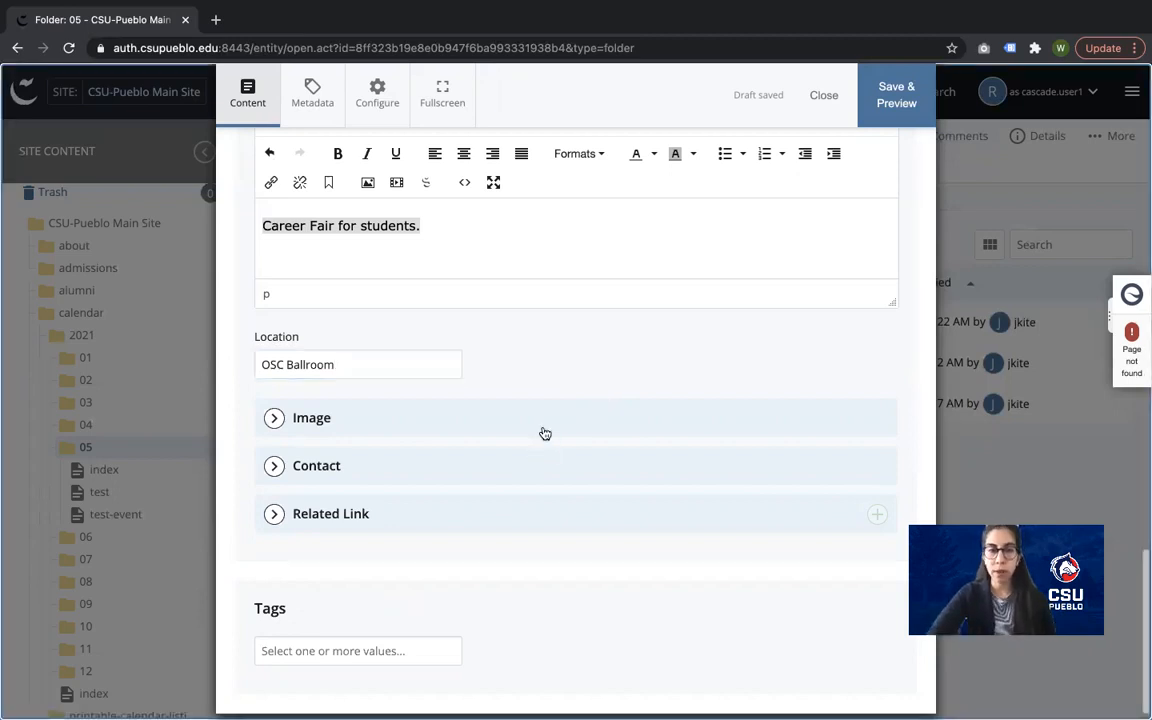
{"action": "left_click", "coordinate": [420, 433]}
{"action": "scroll", "coordinate": [419, 432], "scroll_direction": "down", "scroll_amount": 3}
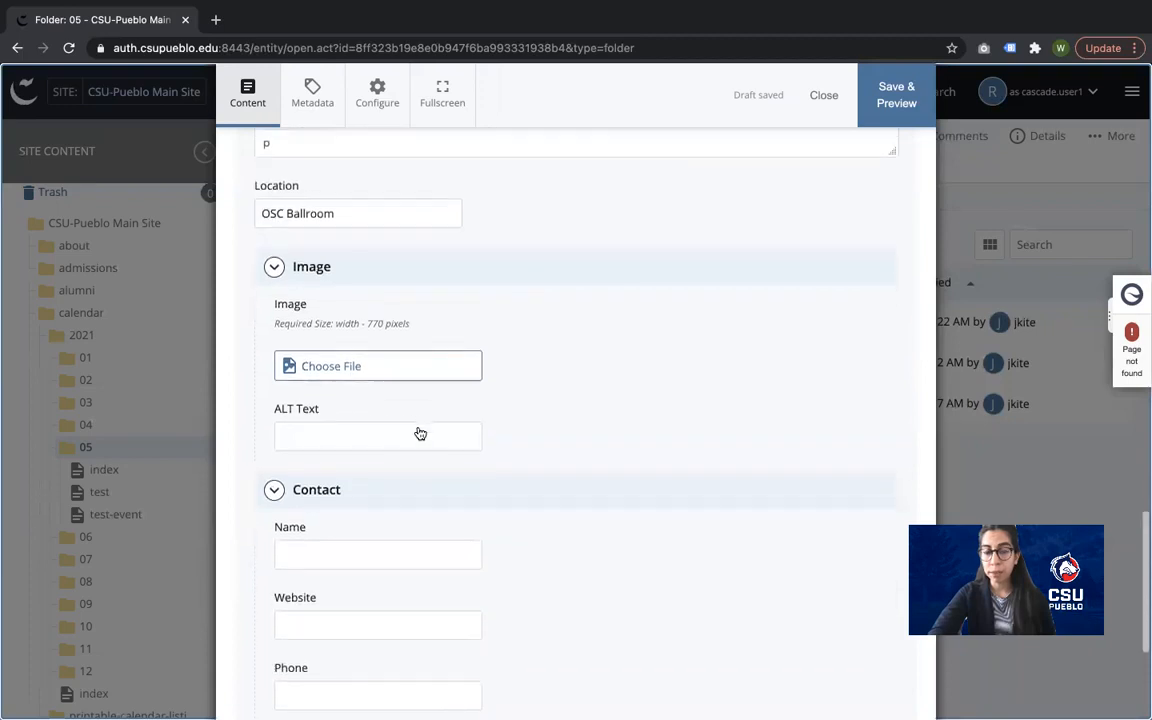
{"action": "scroll", "coordinate": [419, 432], "scroll_direction": "down", "scroll_amount": 4}
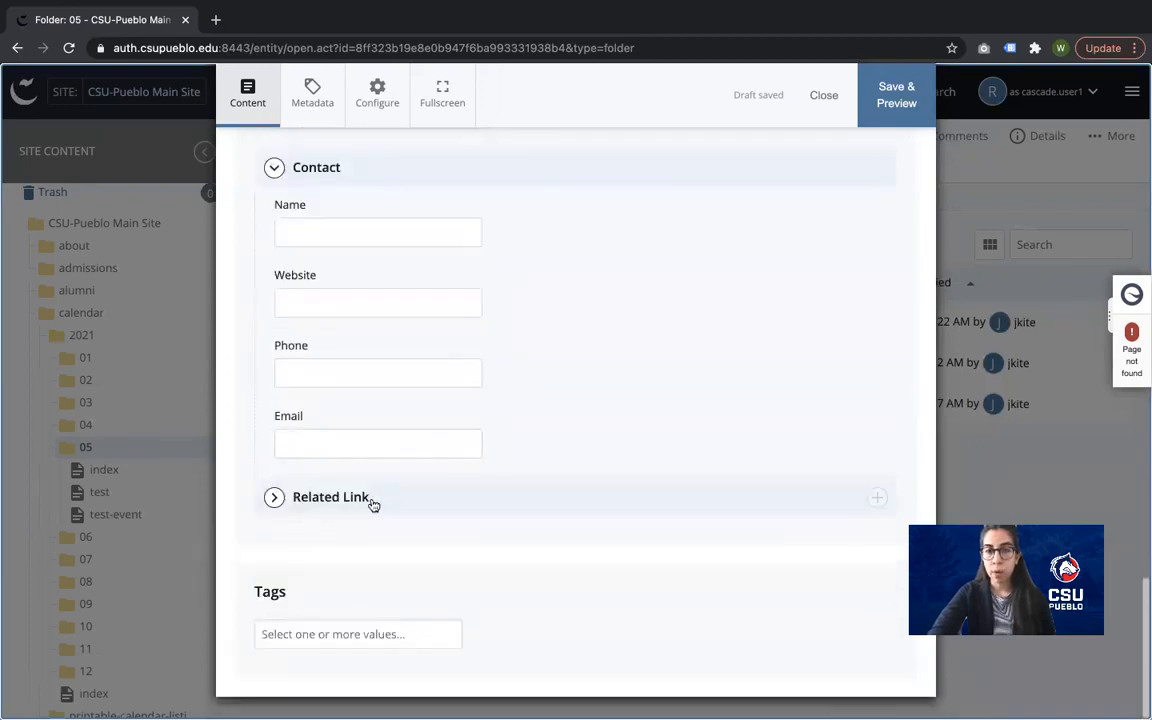
{"action": "left_click", "coordinate": [373, 503]}
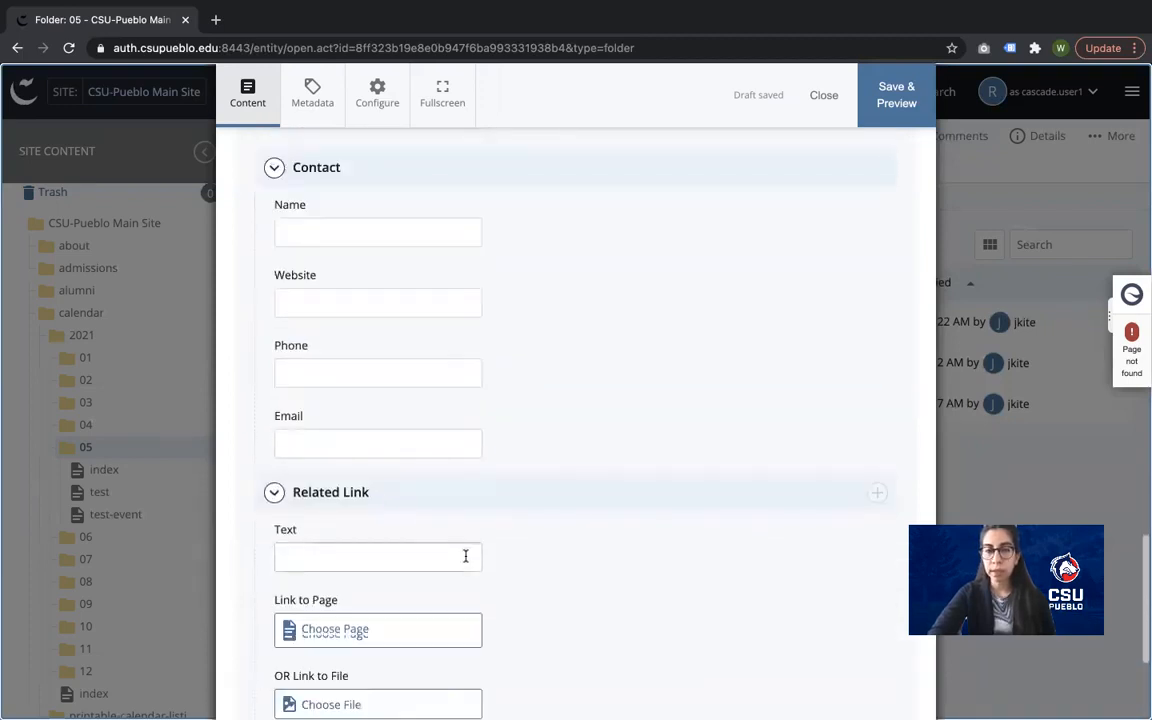
{"action": "scroll", "coordinate": [465, 556], "scroll_direction": "down", "scroll_amount": 2}
{"action": "scroll", "coordinate": [465, 556], "scroll_direction": "up", "scroll_amount": 3}
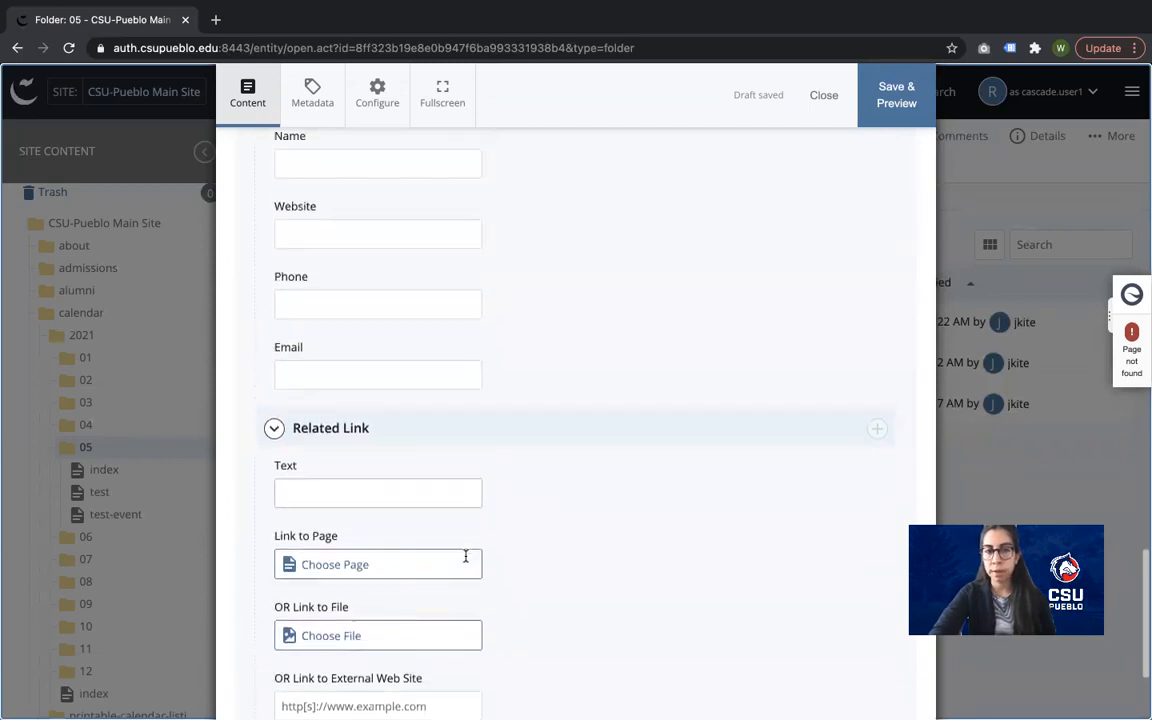
{"action": "scroll", "coordinate": [465, 556], "scroll_direction": "up", "scroll_amount": 1}
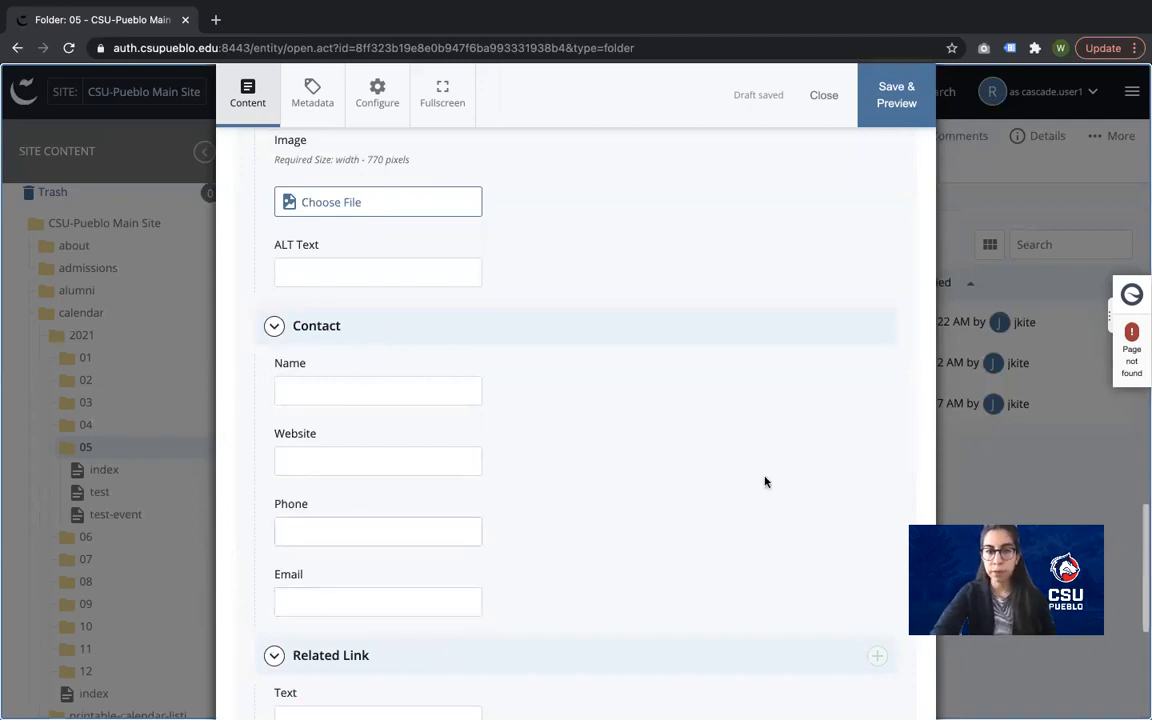
{"action": "scroll", "coordinate": [765, 482], "scroll_direction": "up", "scroll_amount": 1}
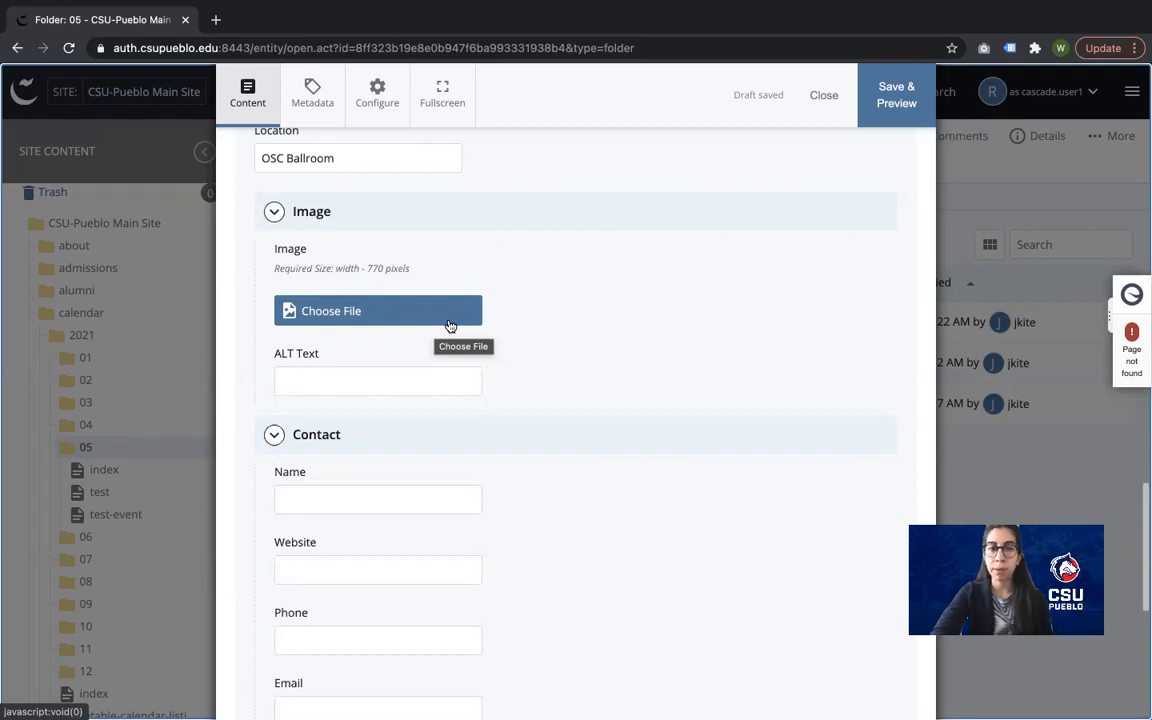
{"action": "scroll", "coordinate": [548, 277], "scroll_direction": "up", "scroll_amount": 1}
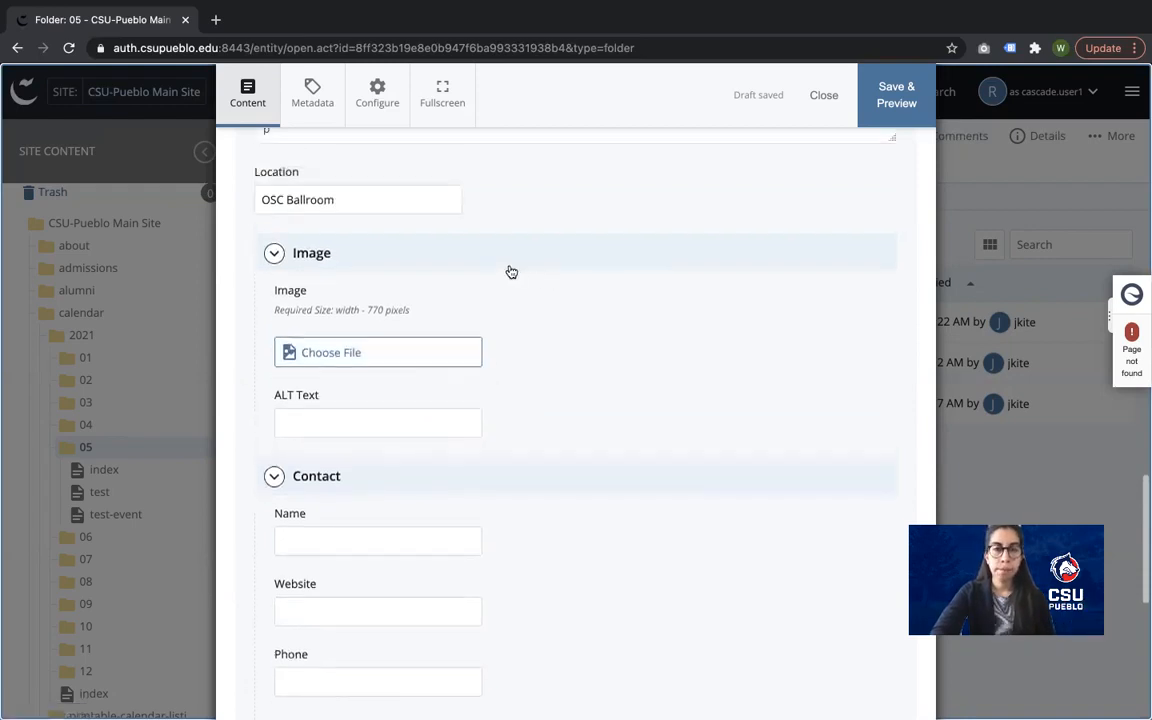
Step: Collapse the Image and Contact sections and review the link options in the Related Link section
{"action": "left_click", "coordinate": [508, 266]}
{"action": "scroll", "coordinate": [547, 372], "scroll_direction": "down", "scroll_amount": 2}
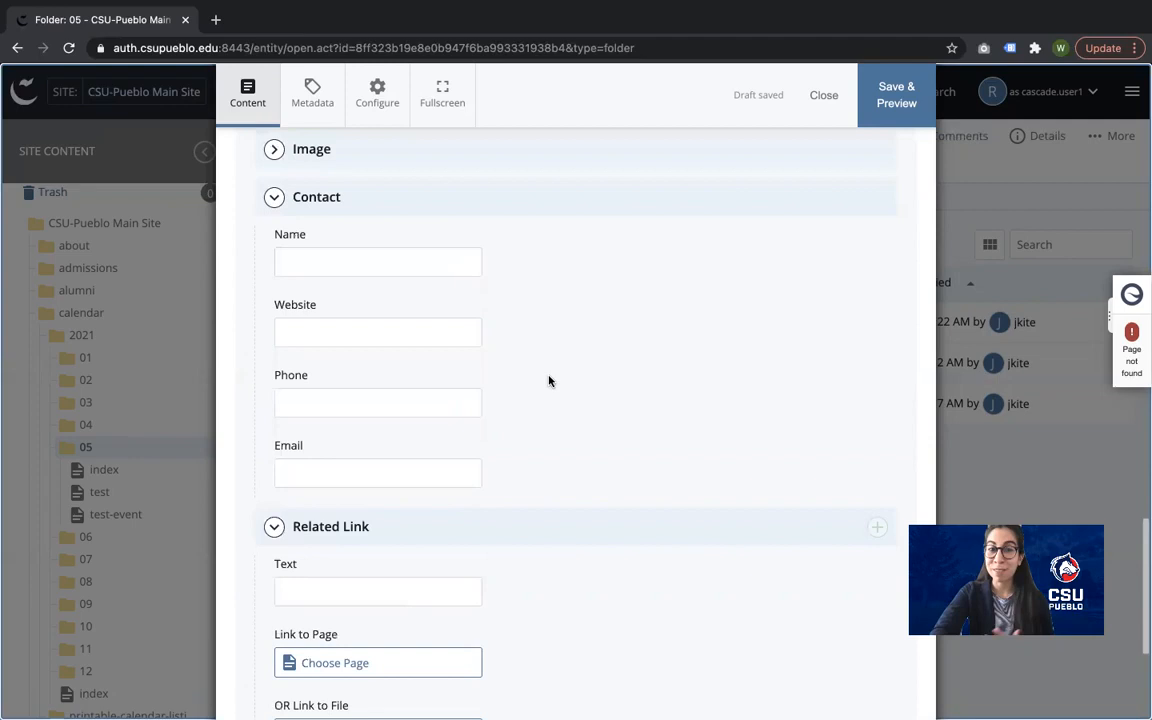
{"action": "left_click", "coordinate": [440, 206]}
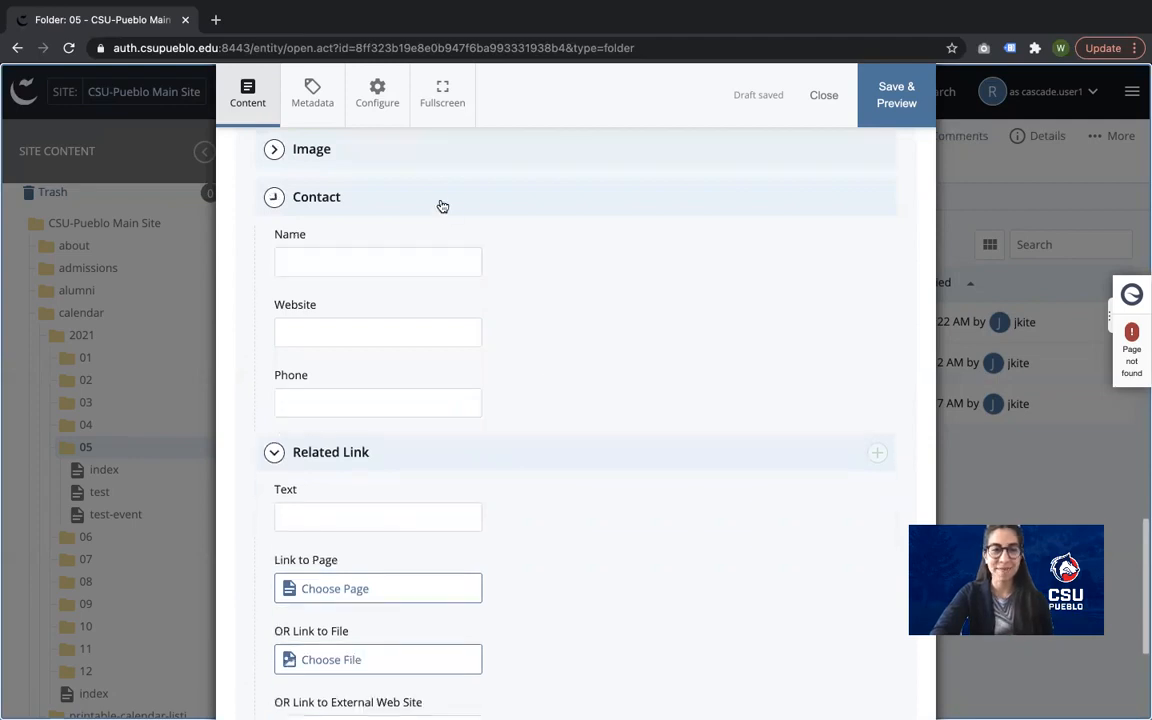
{"action": "scroll", "coordinate": [525, 386], "scroll_direction": "down", "scroll_amount": 1}
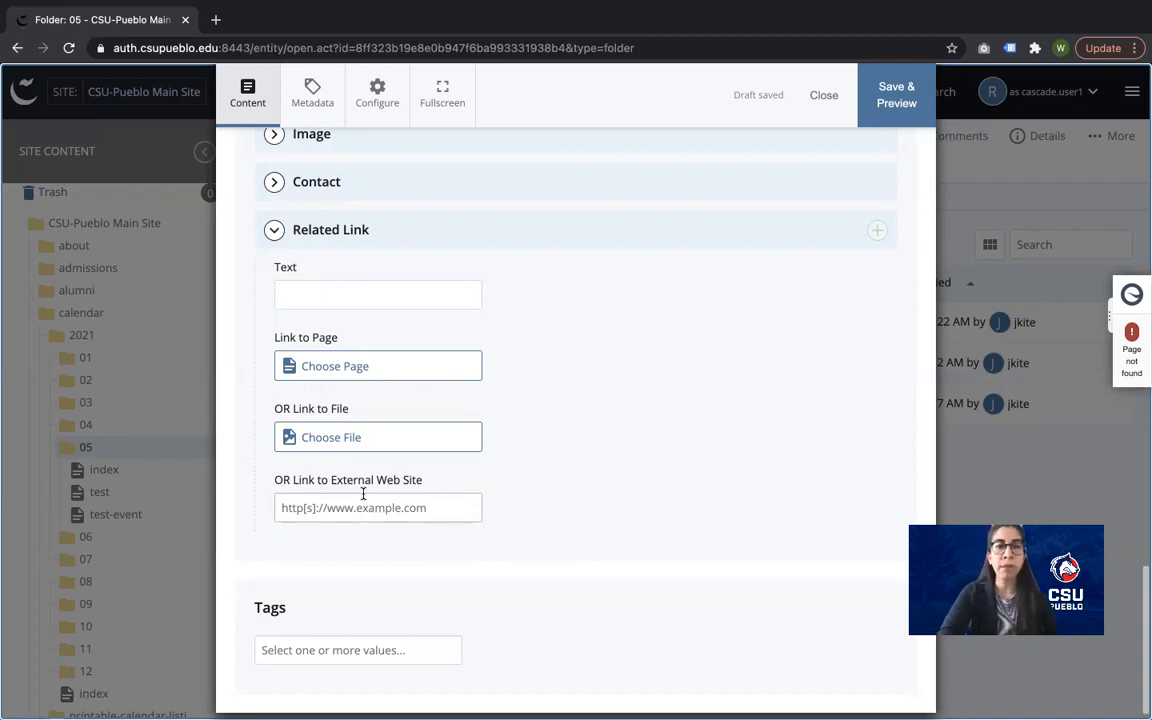
Step: Replace the event's Location text with "Zoom:"
{"action": "scroll", "coordinate": [363, 493], "scroll_direction": "up", "scroll_amount": 3}
{"action": "left_click_drag", "start_coordinate": [352, 327], "coordinate": [245, 331]}
{"action": "type", "text": "Zoom:"}
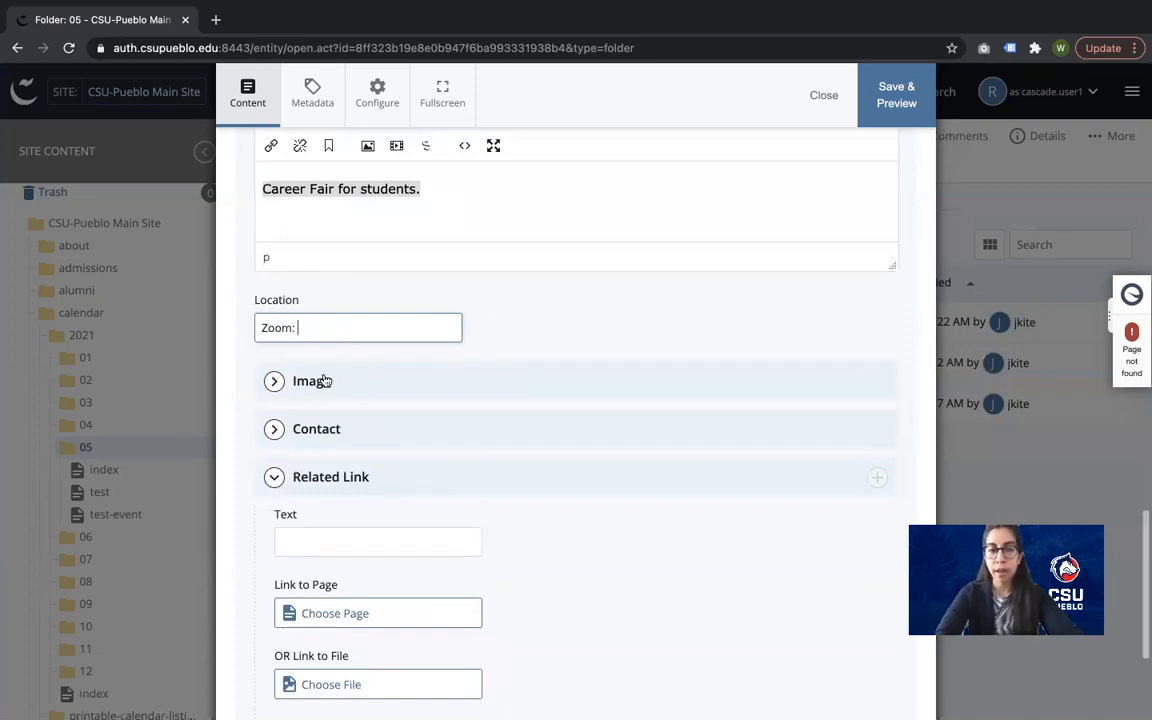
Step: Review the filled-in event form, then save the Career Fair page as a draft and preview it
{"action": "scroll", "coordinate": [324, 390], "scroll_direction": "down", "scroll_amount": 3}
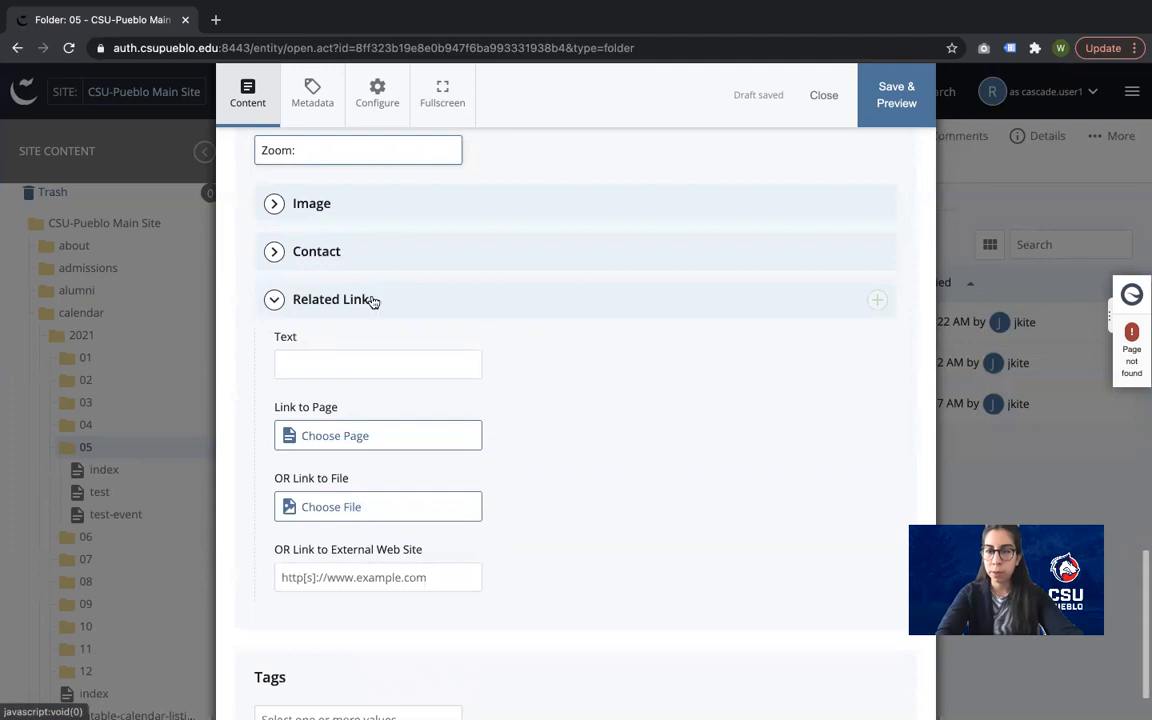
{"action": "scroll", "coordinate": [589, 486], "scroll_direction": "down", "scroll_amount": 2}
{"action": "scroll", "coordinate": [588, 490], "scroll_direction": "up", "scroll_amount": 10}
{"action": "scroll", "coordinate": [587, 496], "scroll_direction": "up", "scroll_amount": 10}
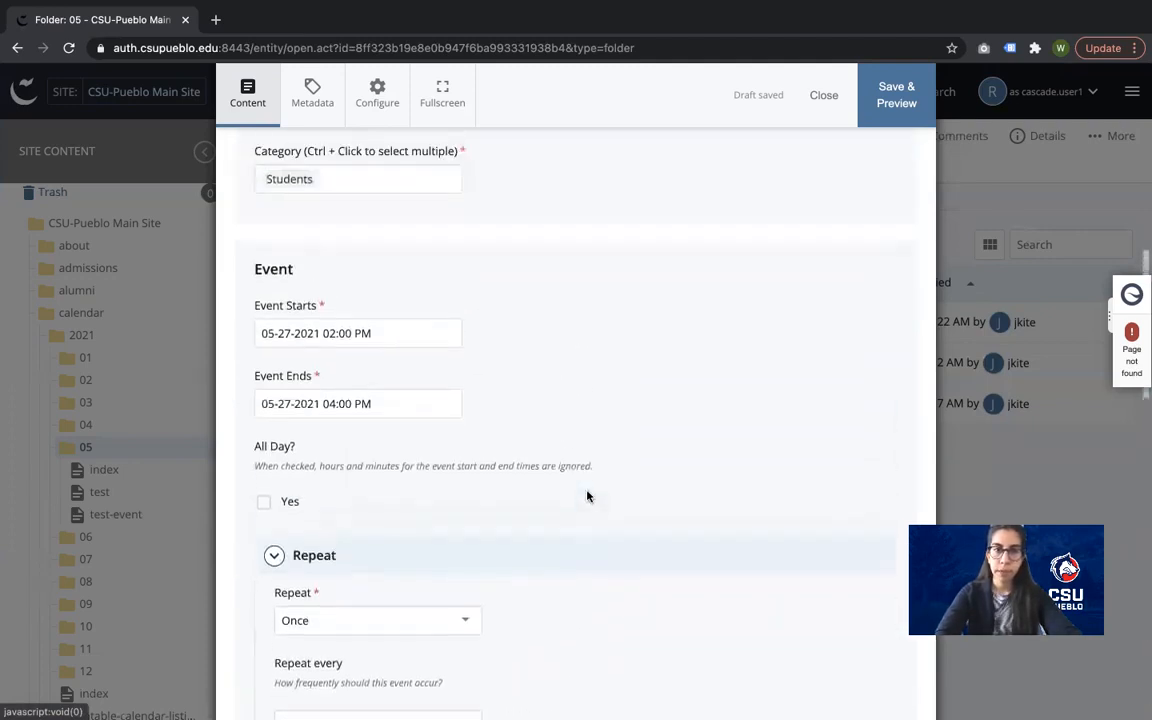
{"action": "scroll", "coordinate": [588, 495], "scroll_direction": "up", "scroll_amount": 5}
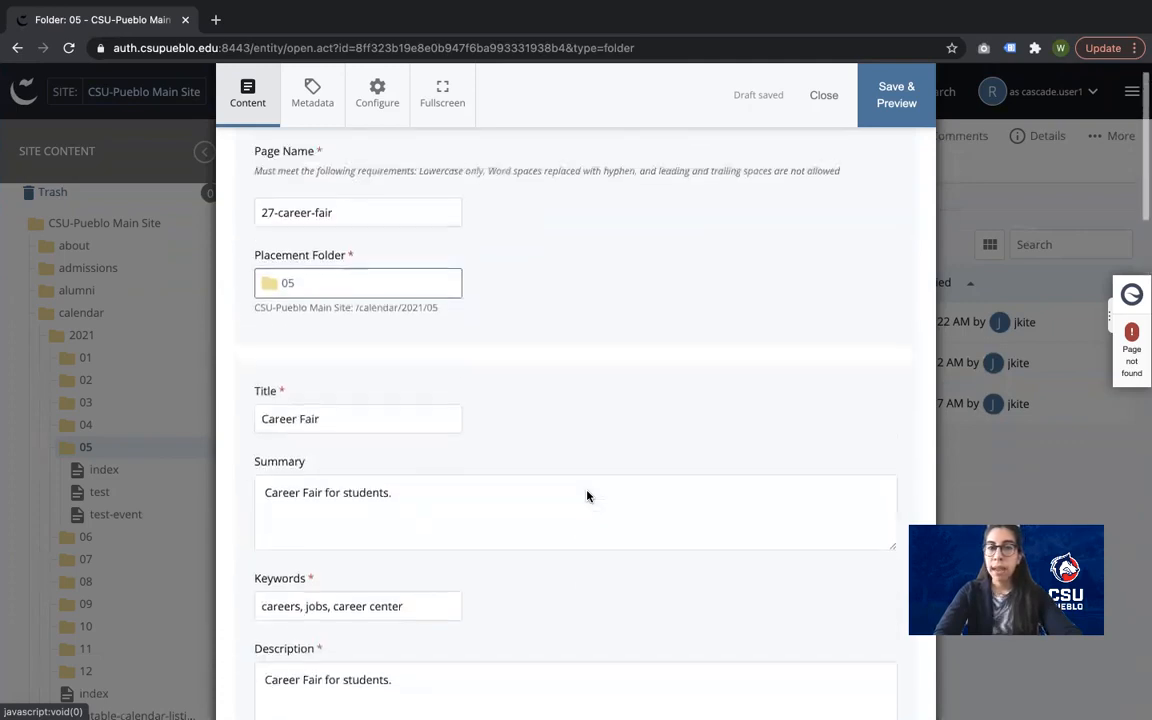
{"action": "left_click", "coordinate": [905, 74]}
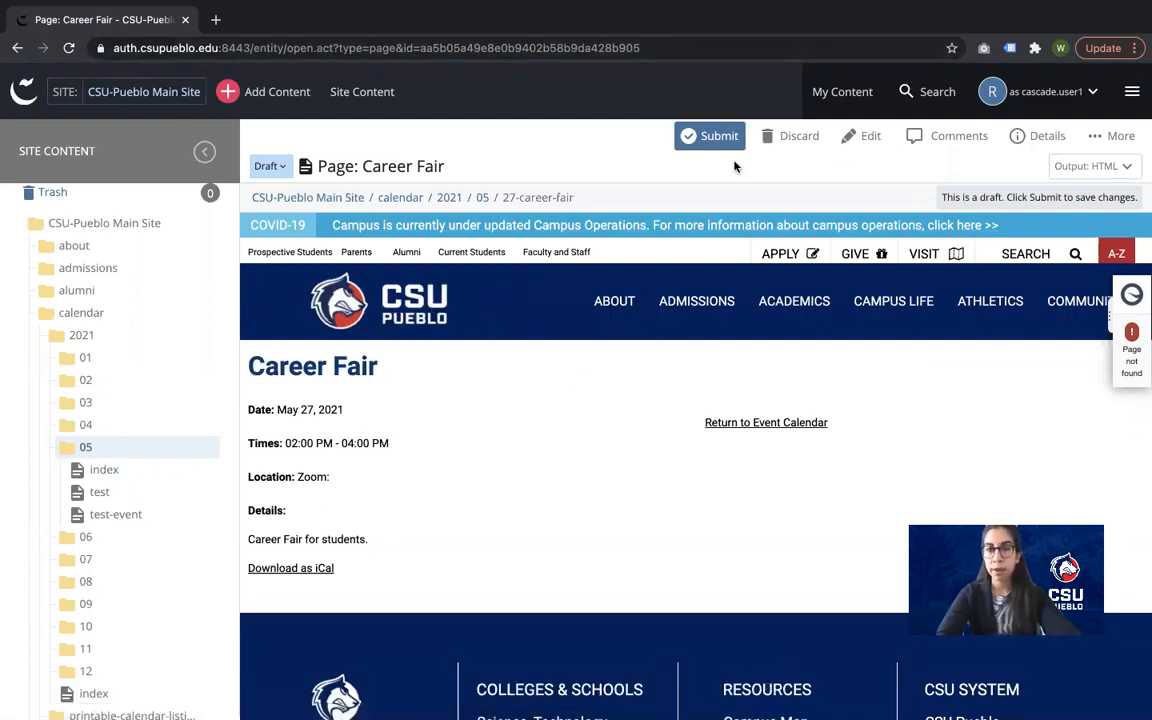
Step: Submit the Career Fair draft with the comment "First version." and complete the content checks to reach the workflow form
{"action": "left_click", "coordinate": [722, 136]}
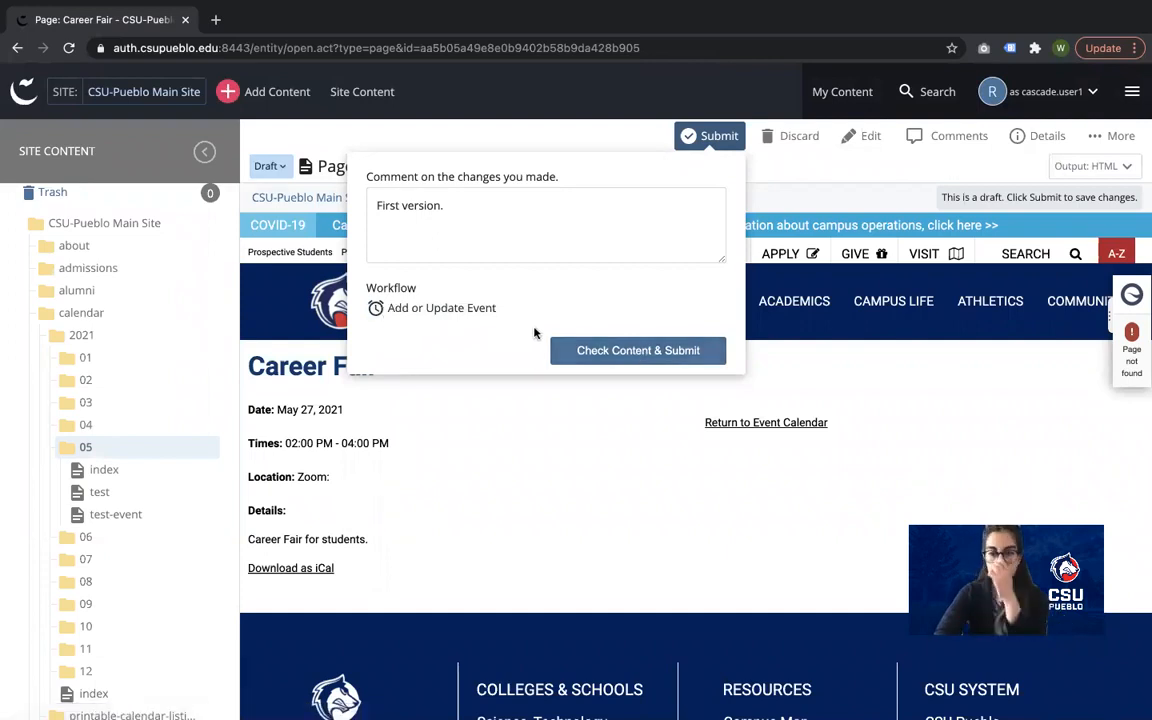
{"action": "left_click", "coordinate": [610, 356]}
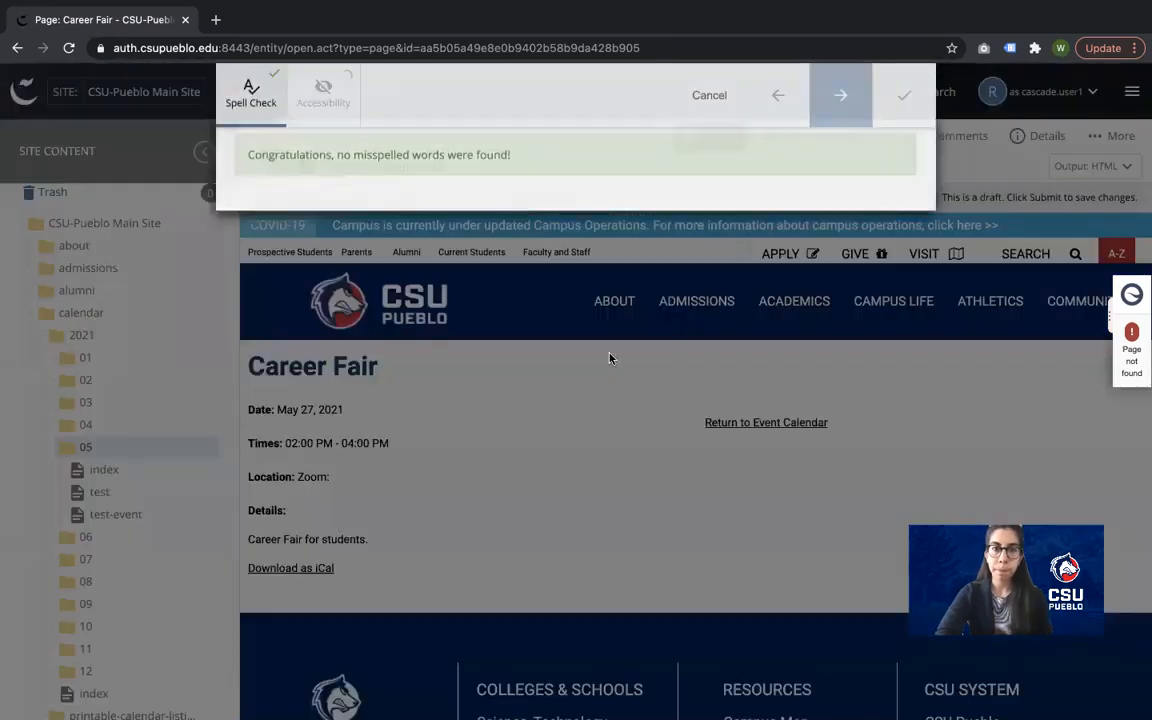
{"action": "left_click", "coordinate": [905, 96]}
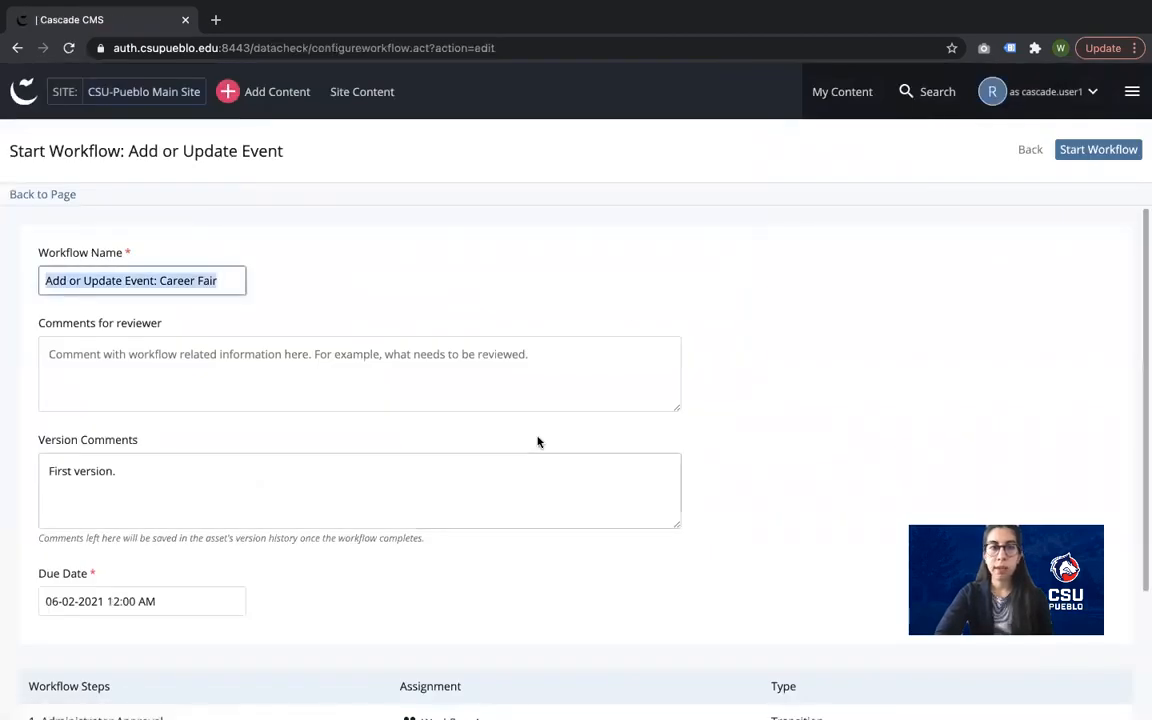
Step: Enter the reviewer comment "Might need the zoom link updated" and set the workflow's due date to 05-26-2021
{"action": "left_click", "coordinate": [507, 385]}
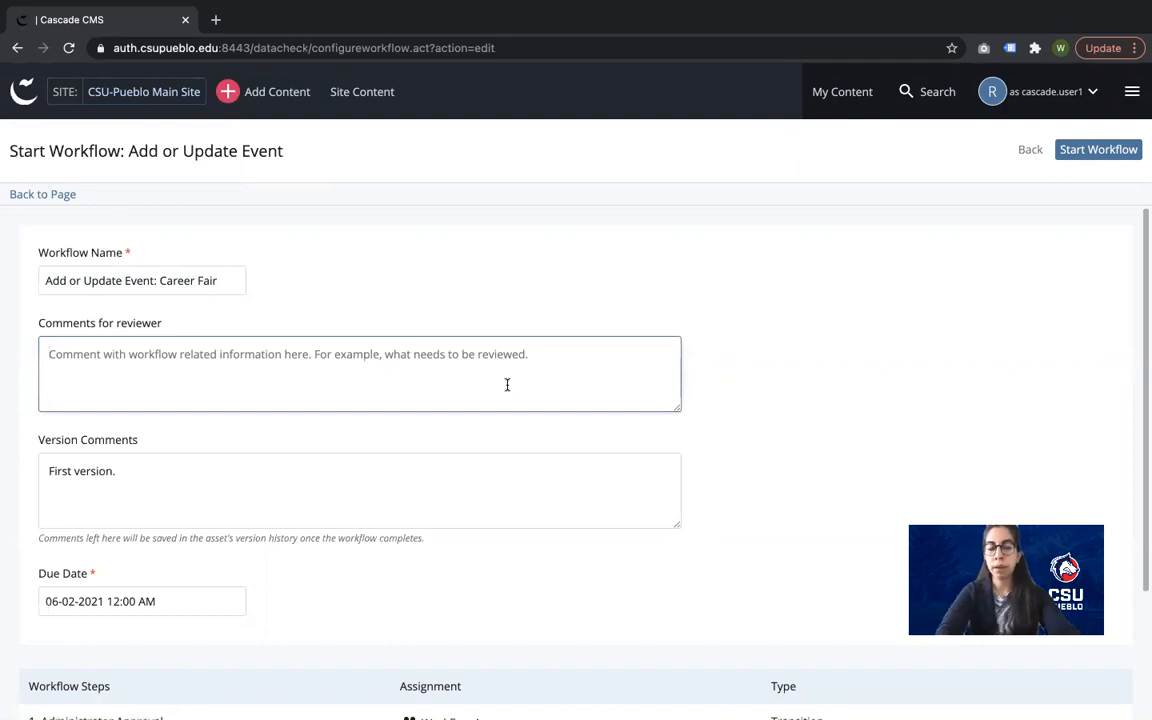
{"action": "type", "text": "Might need the zoom link updated"}
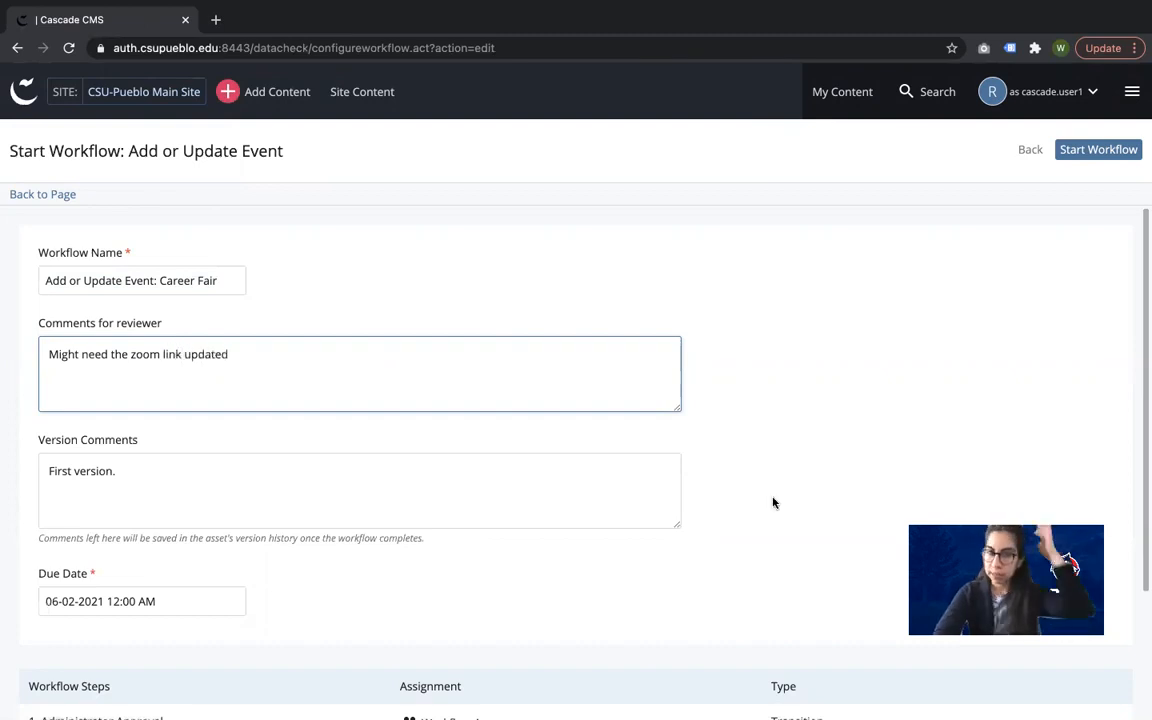
{"action": "scroll", "coordinate": [398, 499], "scroll_direction": "down", "scroll_amount": 3}
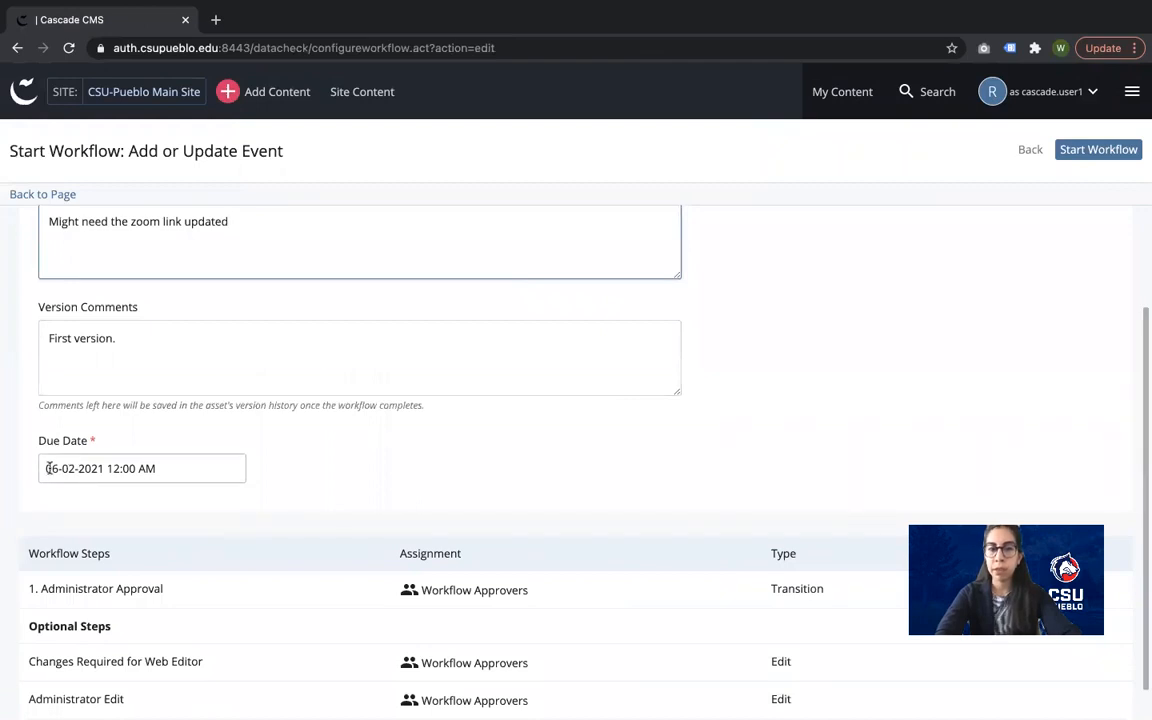
{"action": "left_click", "coordinate": [47, 468]}
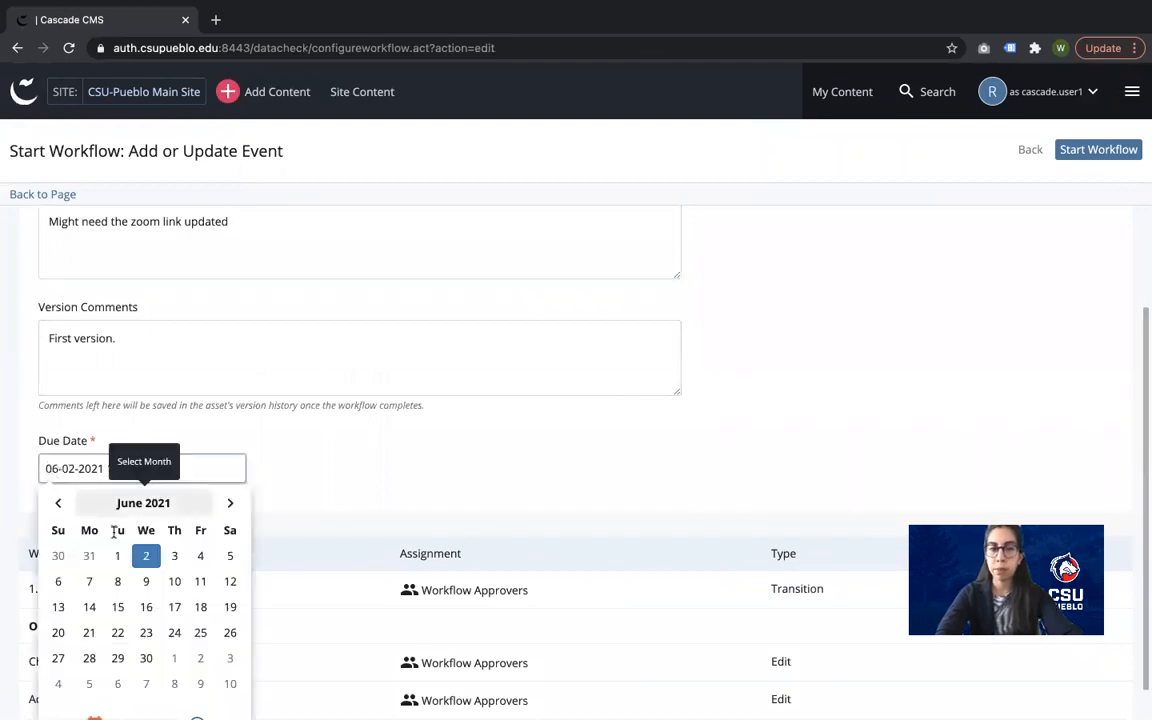
{"action": "left_click", "coordinate": [66, 510]}
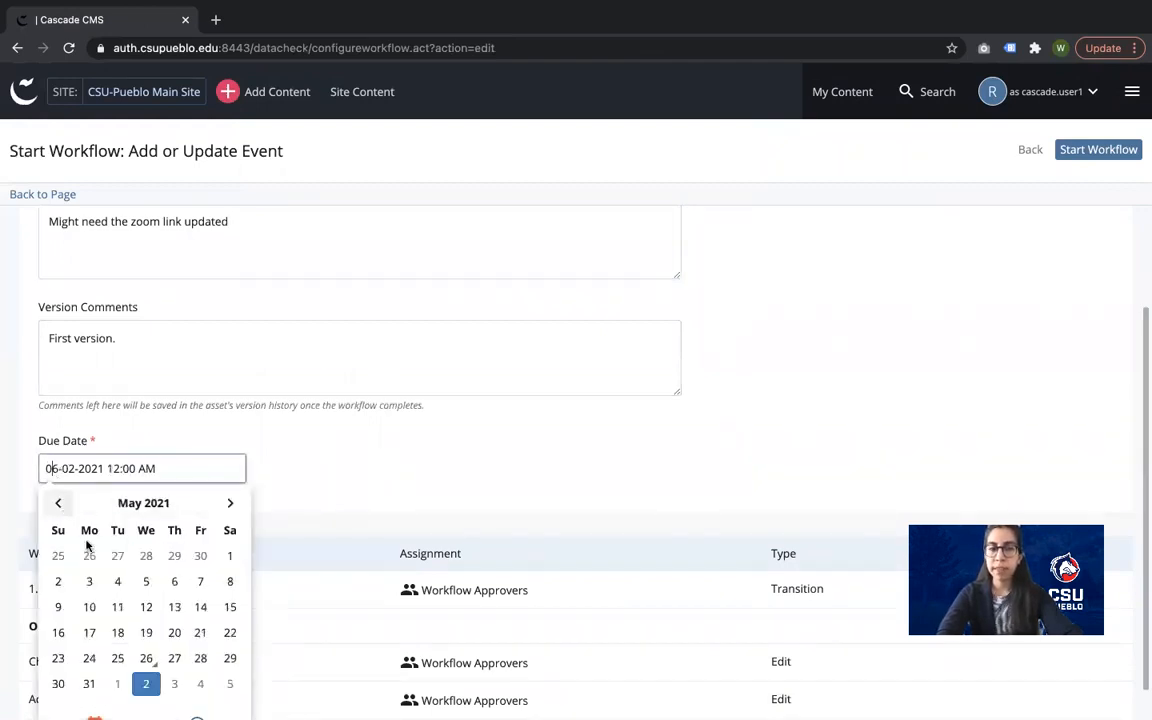
{"action": "left_click", "coordinate": [146, 658]}
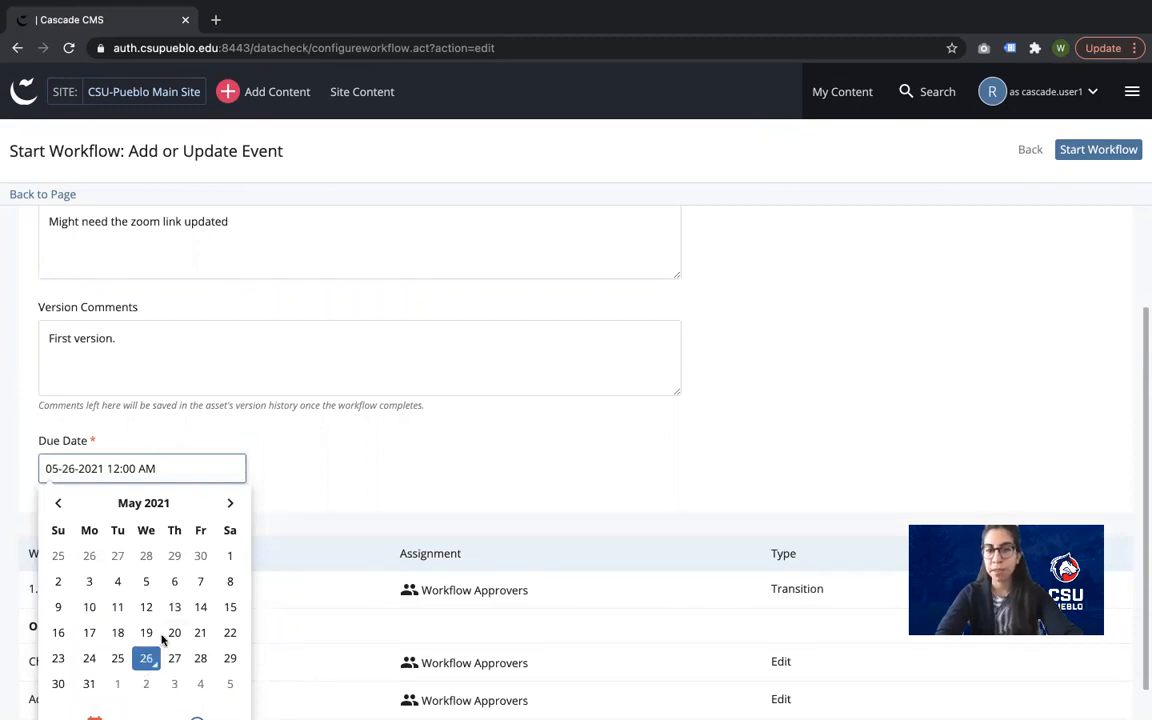
{"action": "left_click", "coordinate": [382, 475]}
Step: Set the due time to 05:00 PM and start the Add or Update Event workflow for Career Fair
{"action": "left_click", "coordinate": [116, 467]}
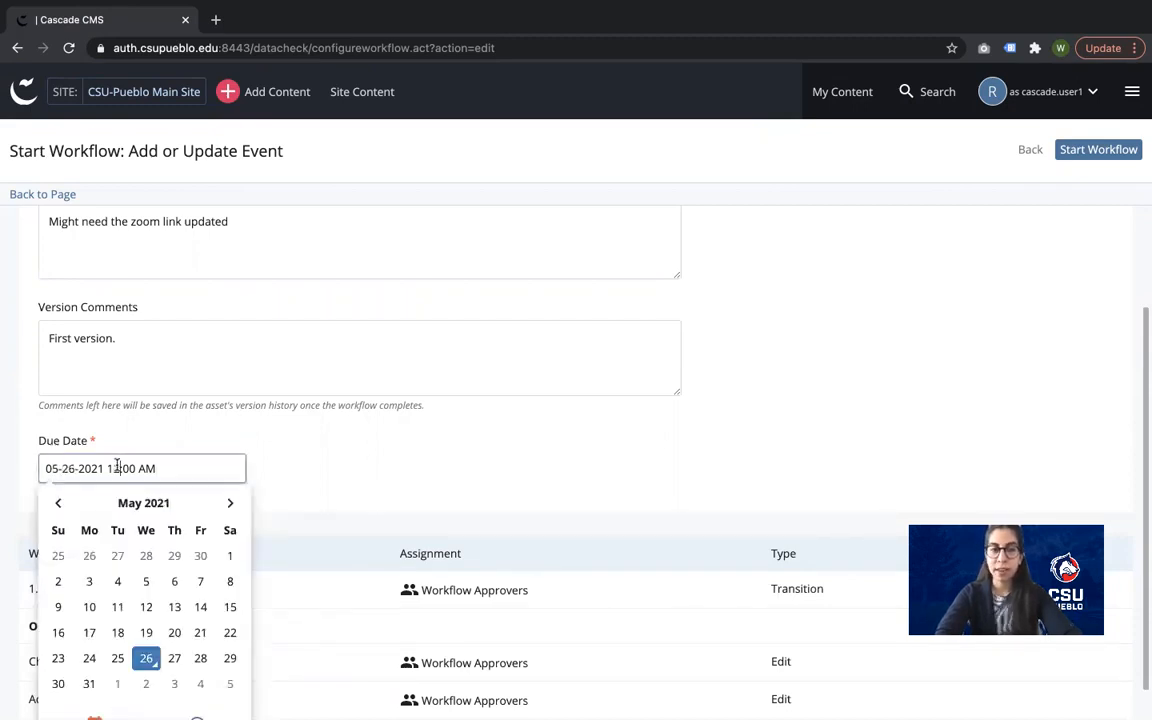
{"action": "scroll", "coordinate": [205, 583], "scroll_direction": "down", "scroll_amount": 1}
{"action": "left_click", "coordinate": [200, 681]}
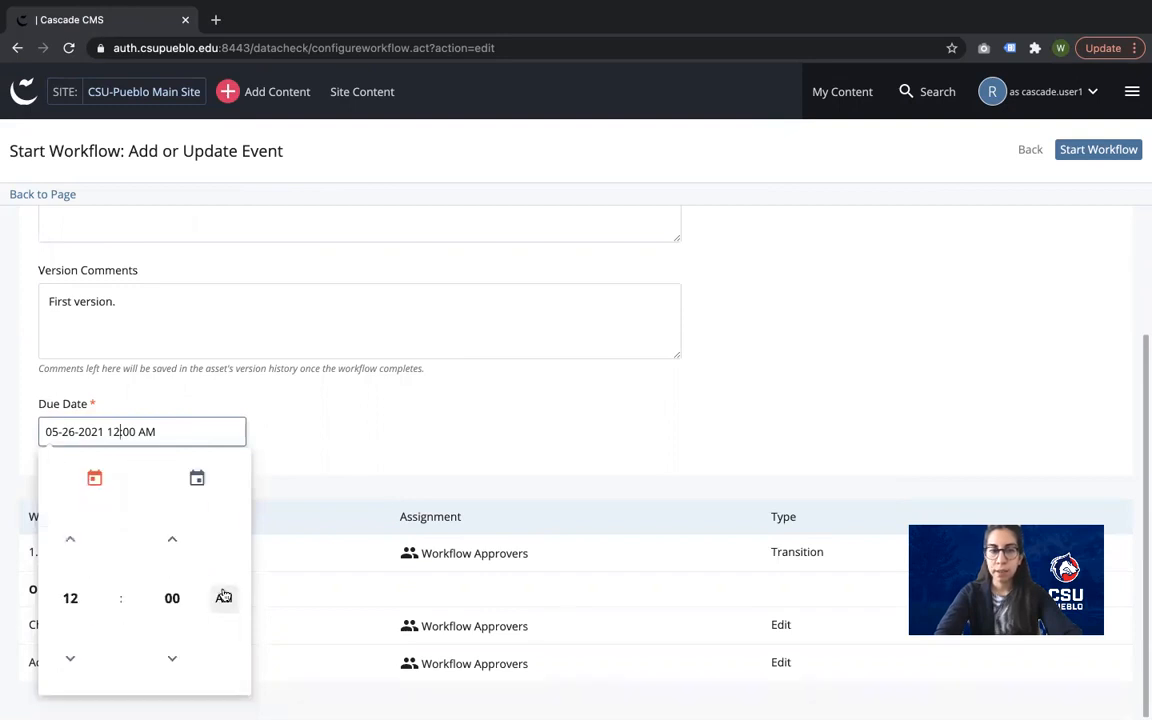
{"action": "left_click", "coordinate": [52, 552]}
{"action": "left_click", "coordinate": [61, 552]}
{"action": "left_click", "coordinate": [61, 552]}
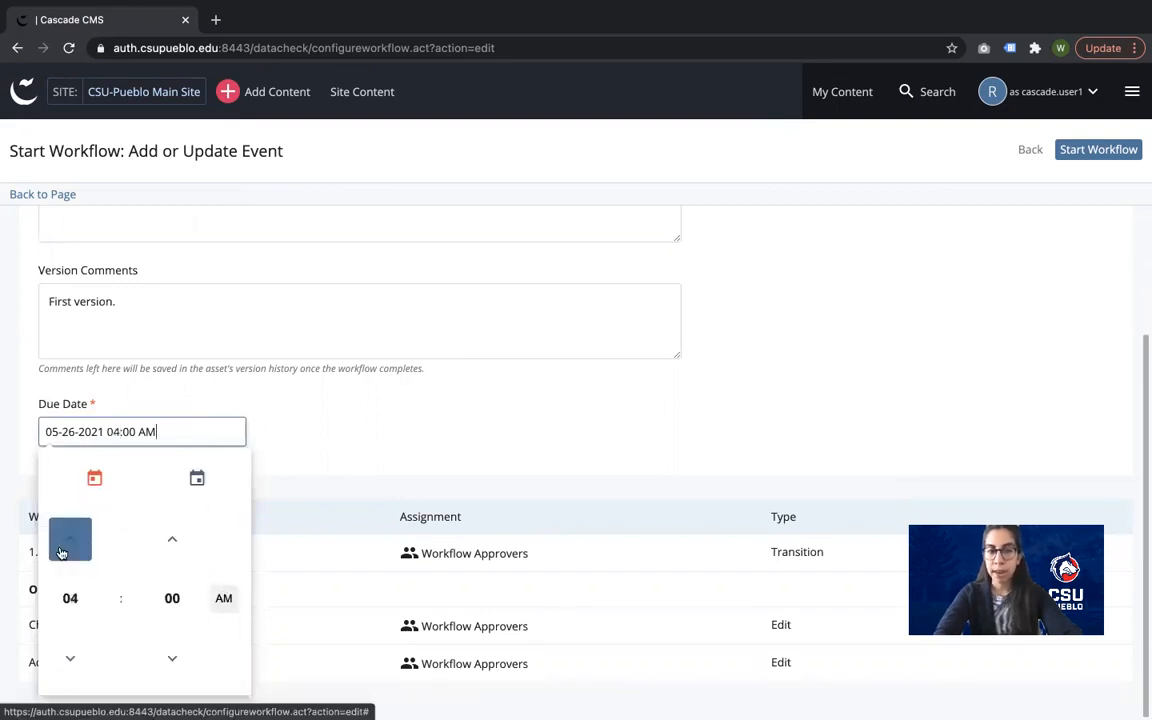
{"action": "left_click", "coordinate": [444, 455]}
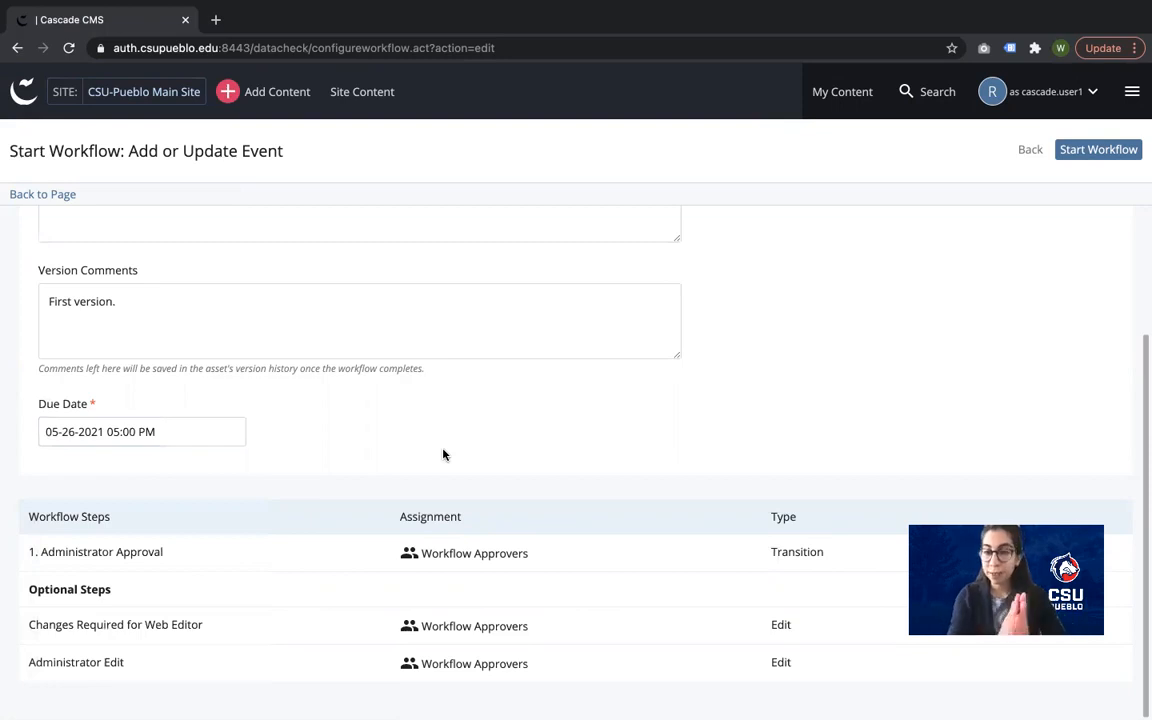
{"action": "scroll", "coordinate": [753, 278], "scroll_direction": "up", "scroll_amount": 3}
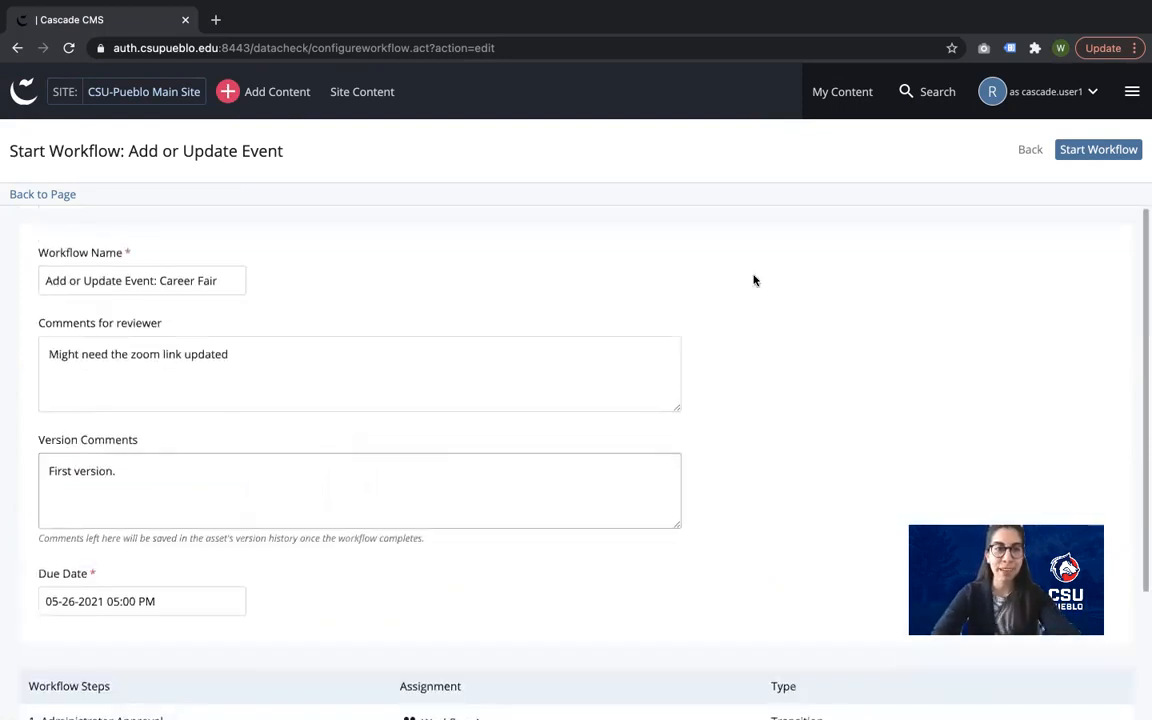
{"action": "left_click", "coordinate": [1098, 150]}
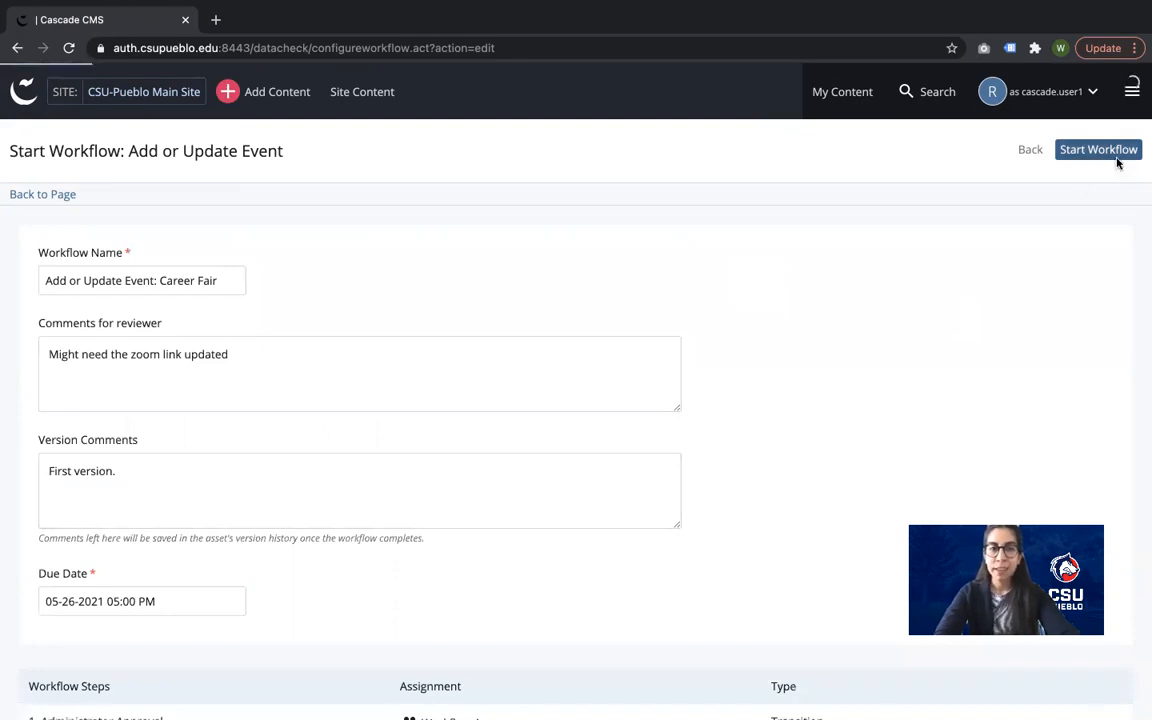